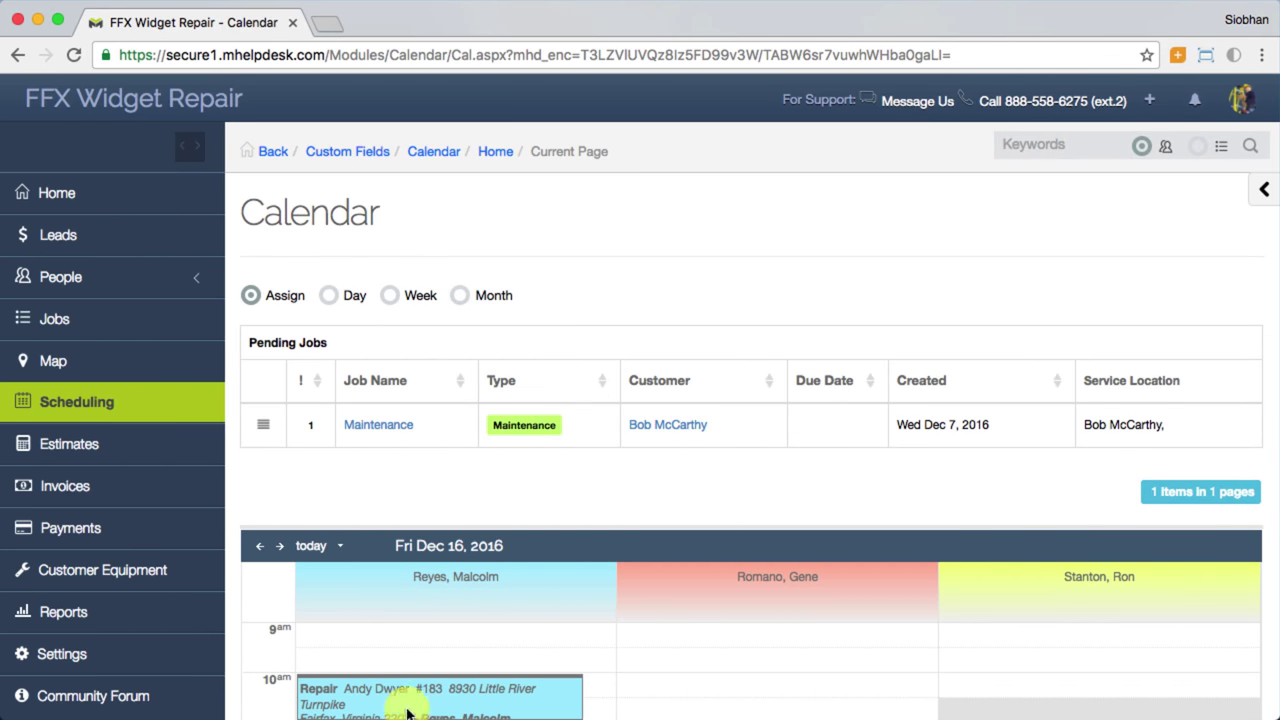
Step: Expand and collapse People, then pick a calendar colour for Installation Team in the staff panel
{"action": "left_click", "coordinate": [197, 281]}
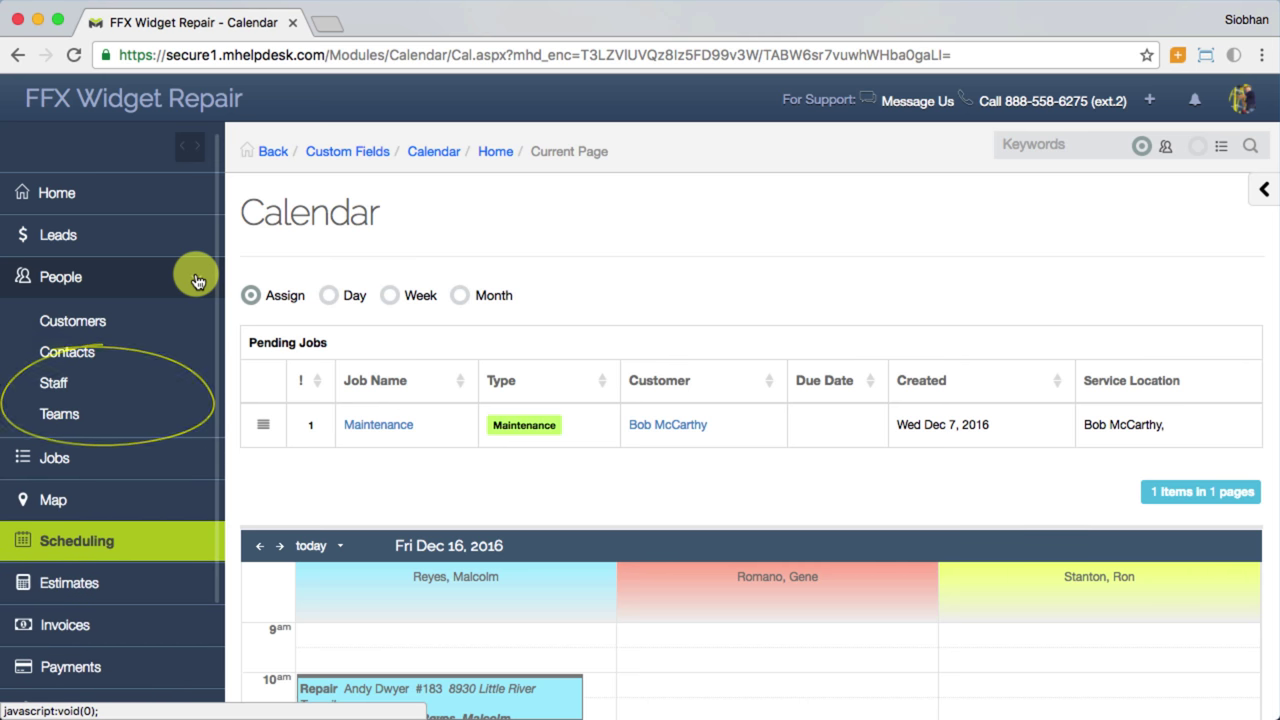
{"action": "left_click", "coordinate": [196, 279]}
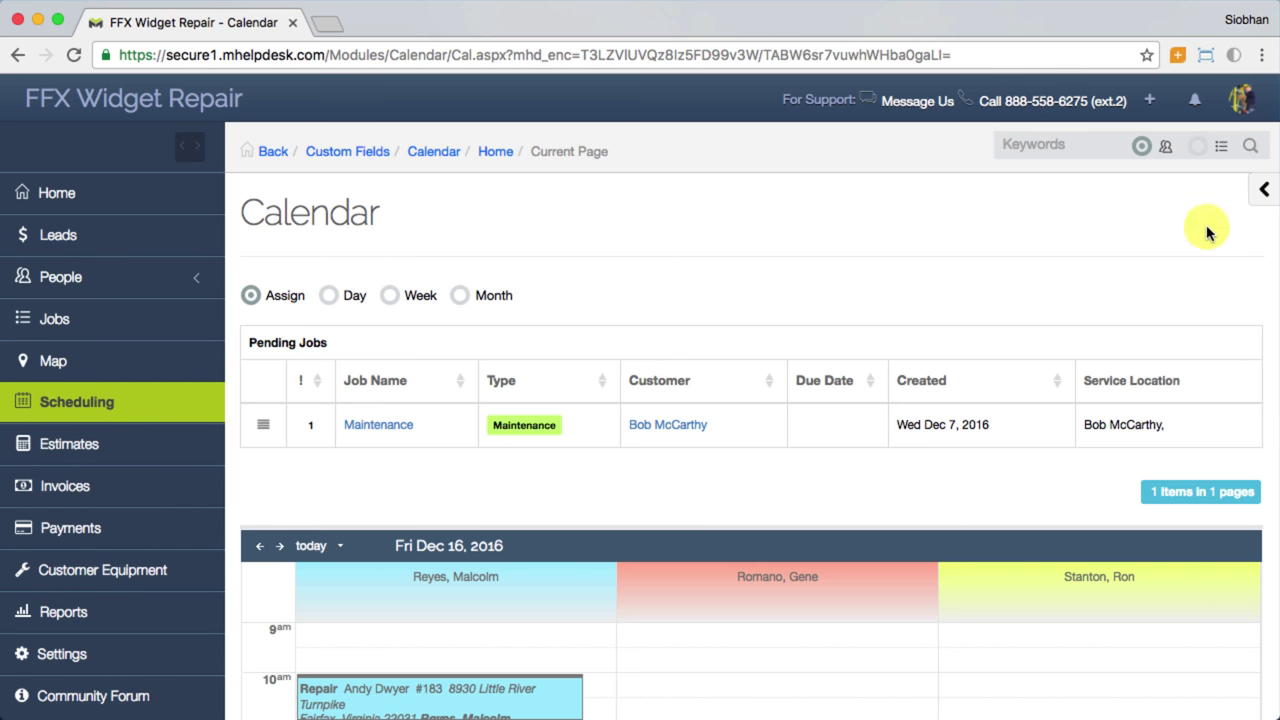
{"action": "left_click", "coordinate": [1262, 192]}
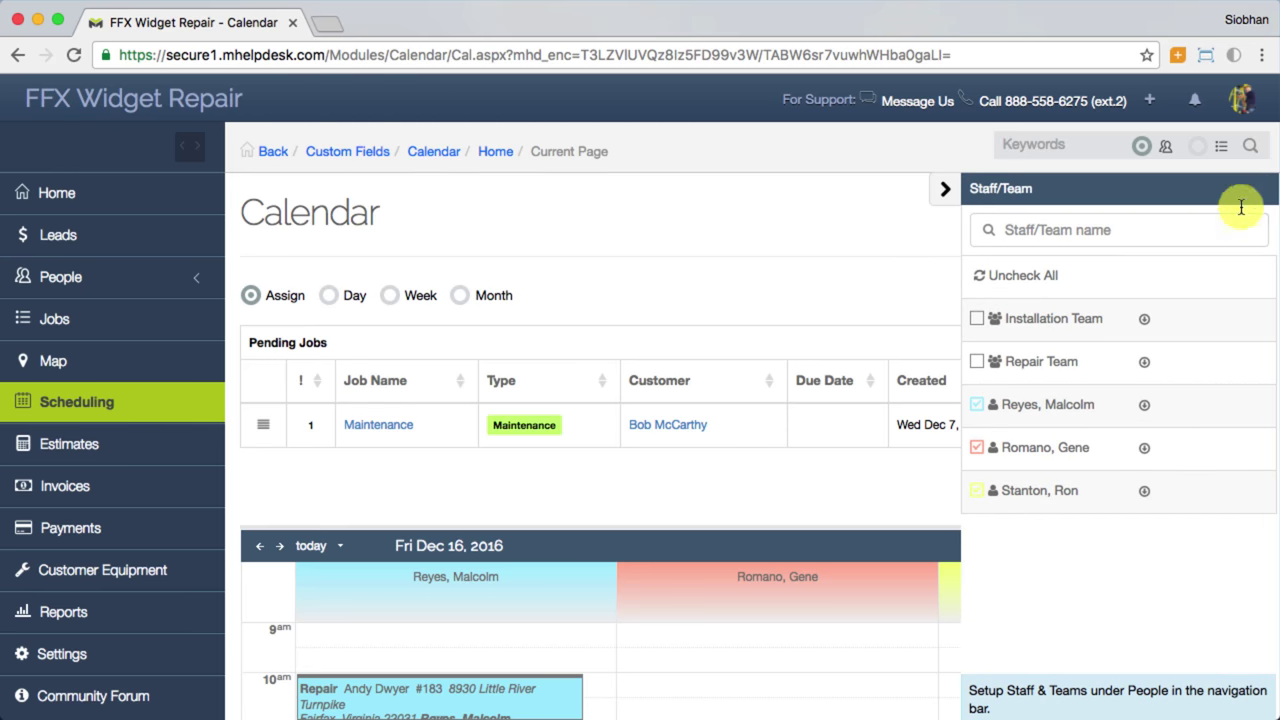
{"action": "left_click", "coordinate": [1144, 318]}
{"action": "left_click", "coordinate": [1262, 330]}
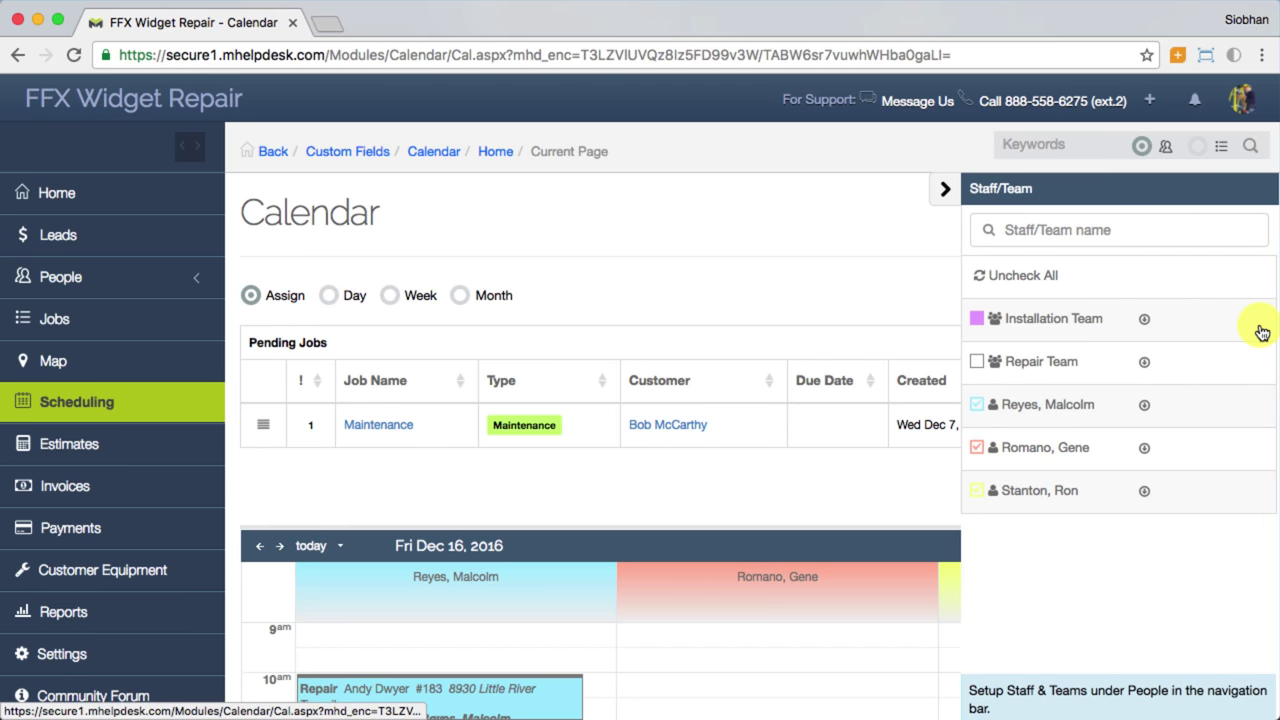
Step: Toggle Repair Team's column on and off, close the panel, and switch the calendar to Day view
{"action": "left_click", "coordinate": [977, 368]}
{"action": "left_click", "coordinate": [977, 368]}
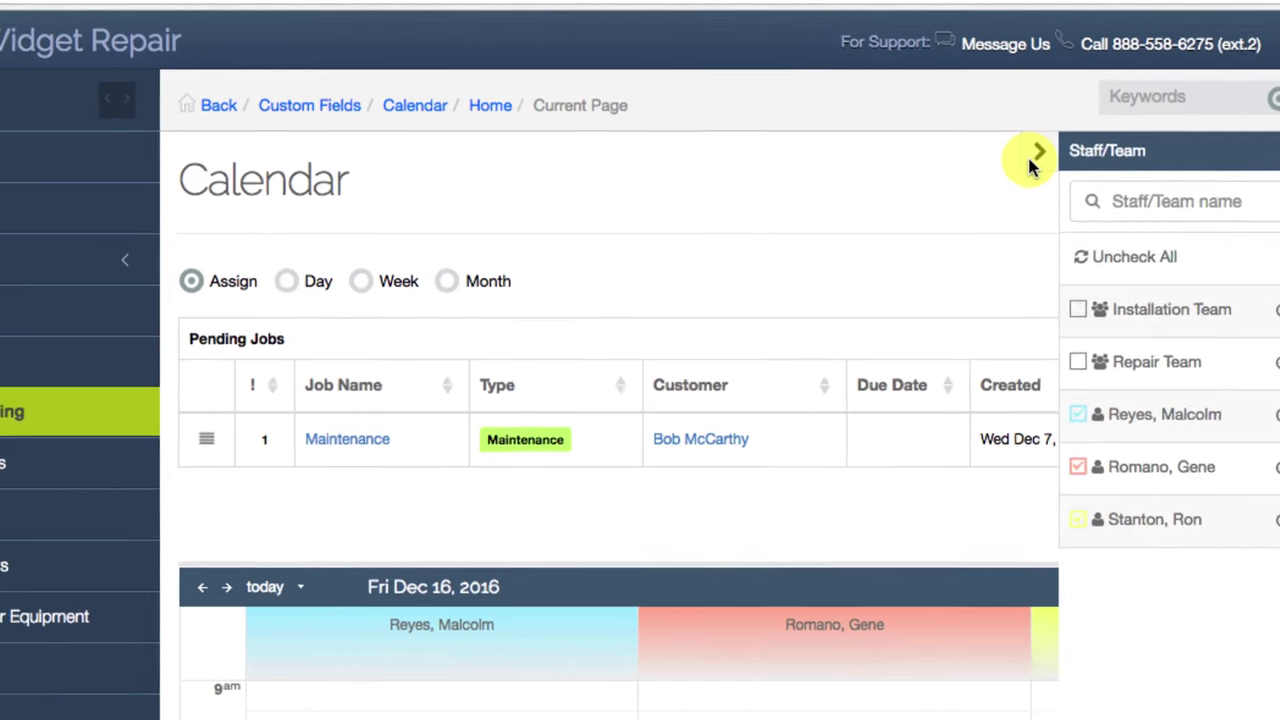
{"action": "left_click", "coordinate": [945, 192]}
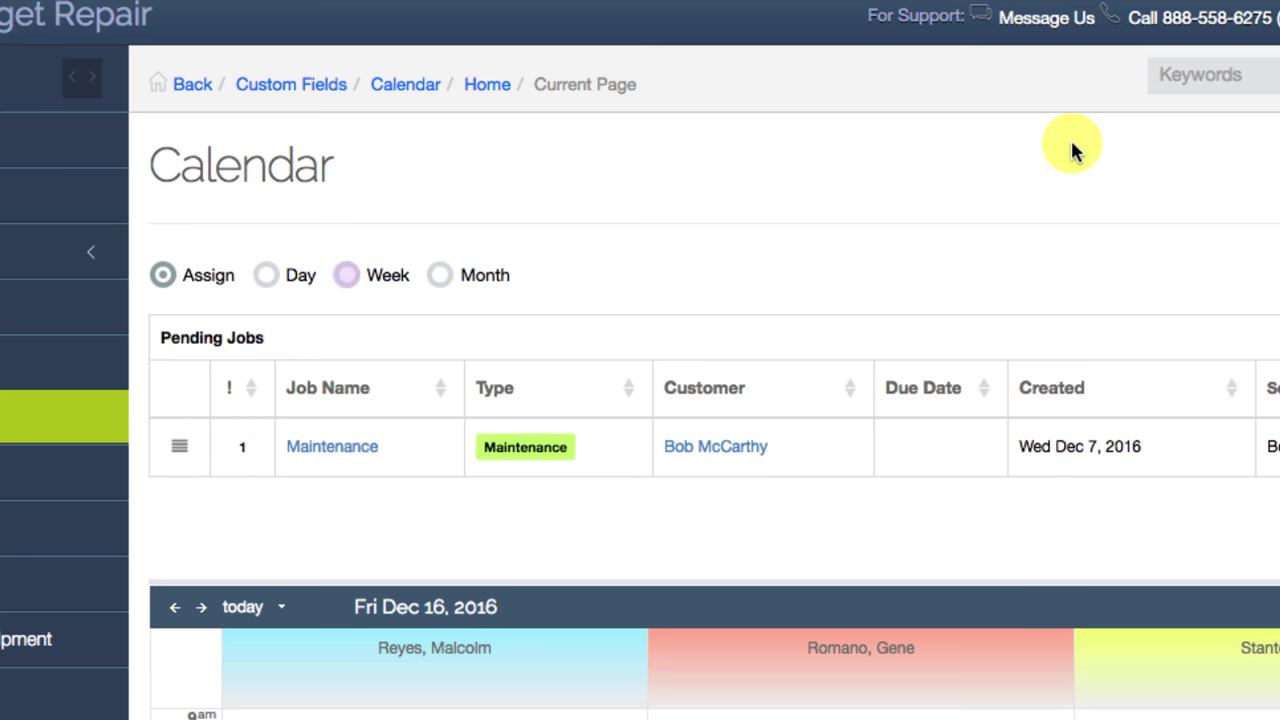
{"action": "left_click", "coordinate": [279, 279]}
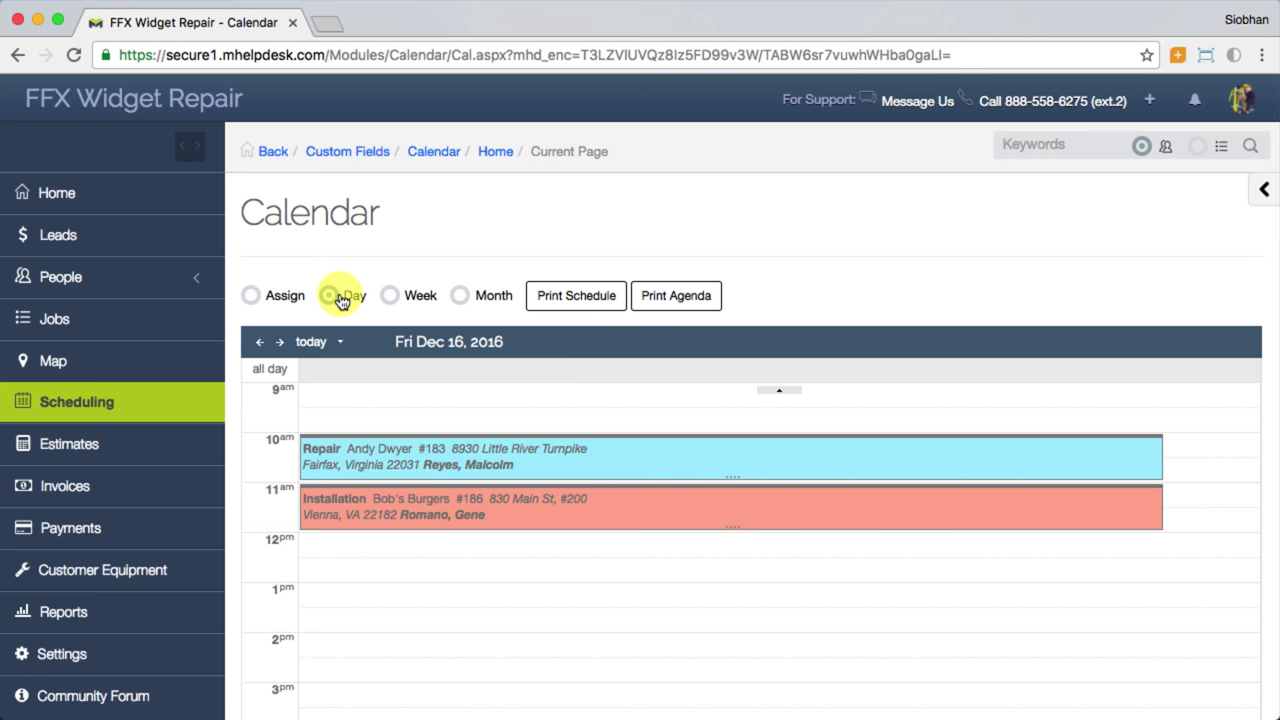
Step: Back in Assign view, drag the pending Maintenance job onto the third technician's 10am slot
{"action": "left_click", "coordinate": [253, 297]}
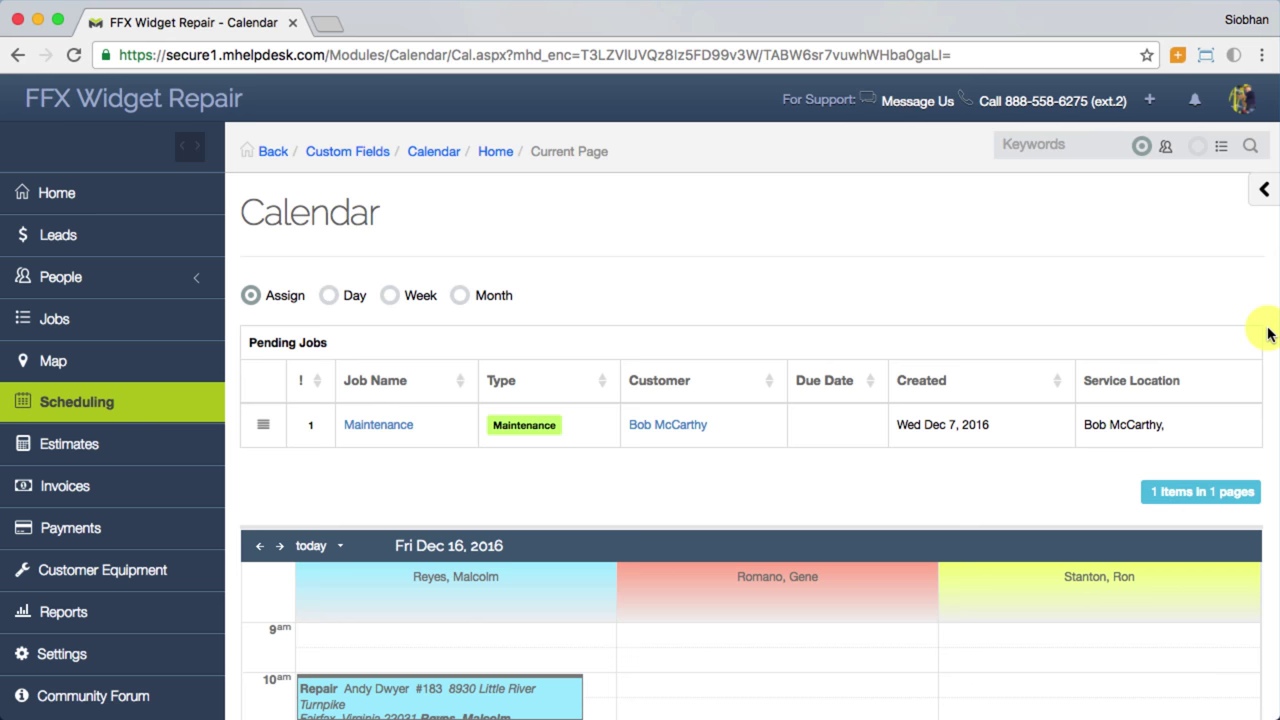
{"action": "scroll", "coordinate": [1268, 333], "scroll_direction": "down", "scroll_amount": 2}
{"action": "left_click_drag", "start_coordinate": [263, 333], "coordinate": [1022, 603]}
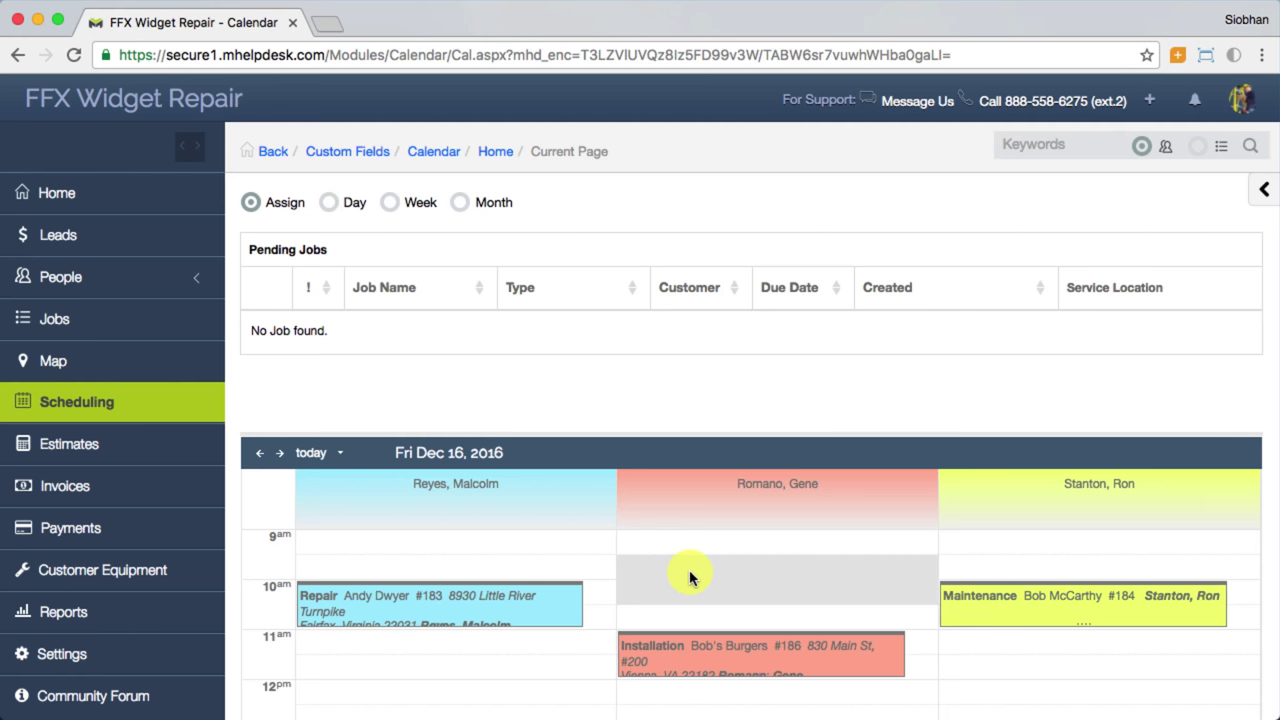
Step: Create a plain 'Picking up parts' event at 9:30am in the second technician's column
{"action": "left_click", "coordinate": [690, 577]}
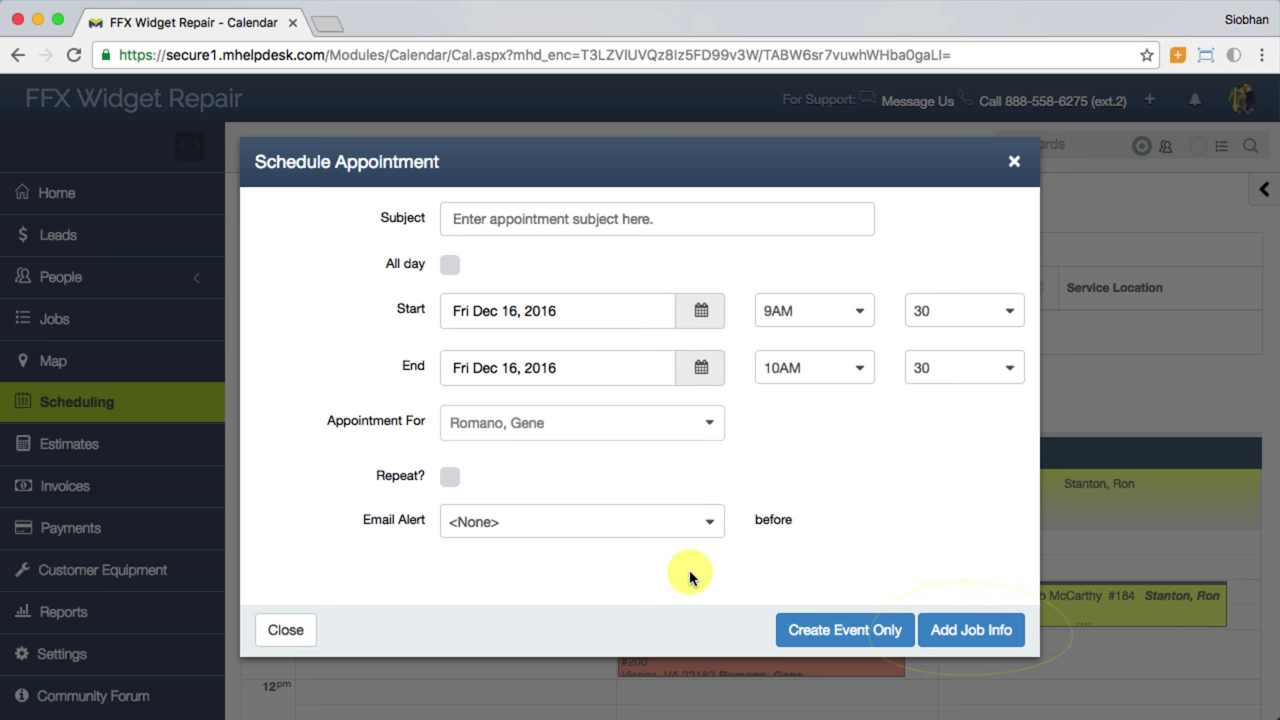
{"action": "left_click", "coordinate": [600, 226]}
{"action": "type", "text": "Picking up parts"}
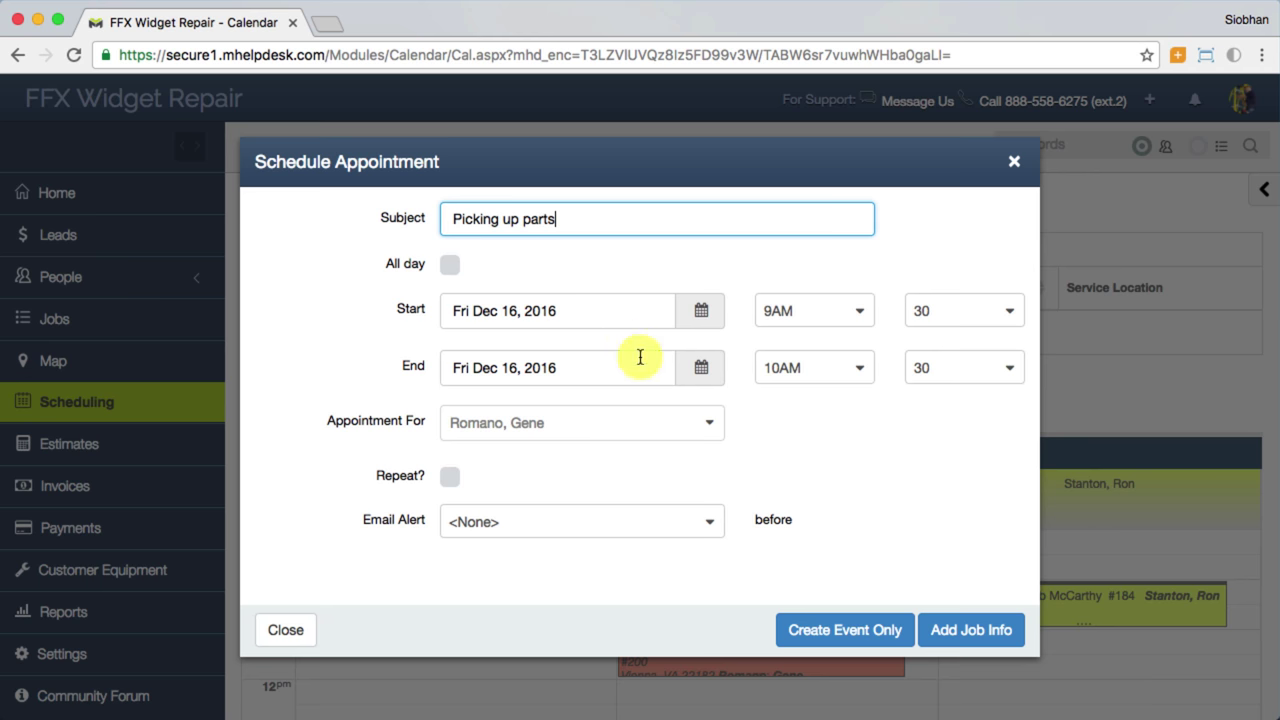
{"action": "left_click", "coordinate": [799, 638]}
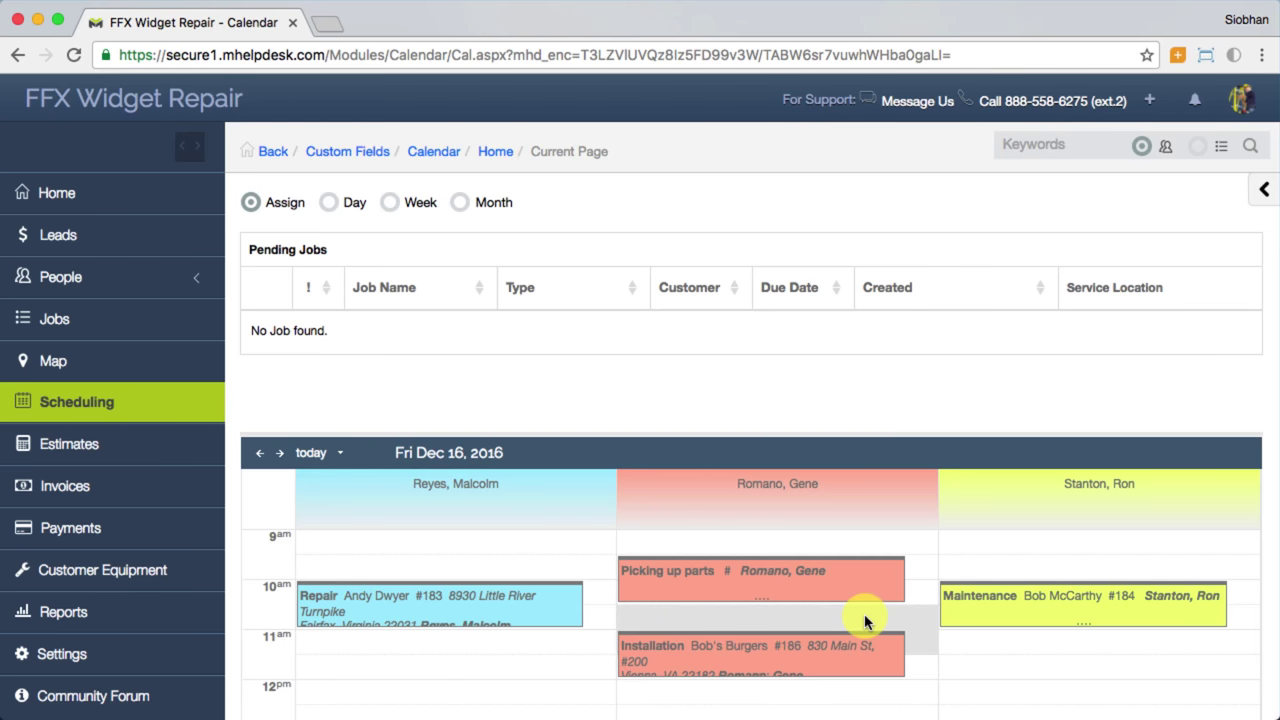
Step: Open the full job record for the 11:00 AM Installation appointment on Fri Dec 16, 2016
{"action": "left_click", "coordinate": [855, 655]}
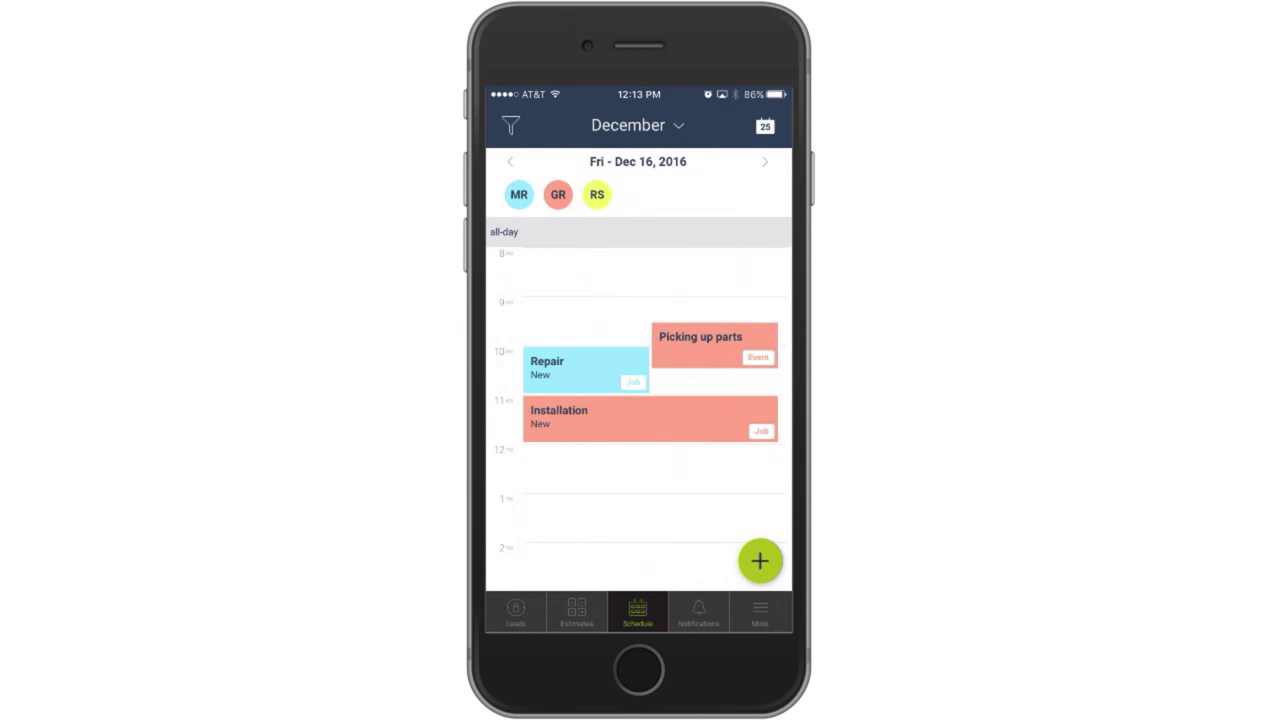
{"action": "left_click", "coordinate": [624, 418]}
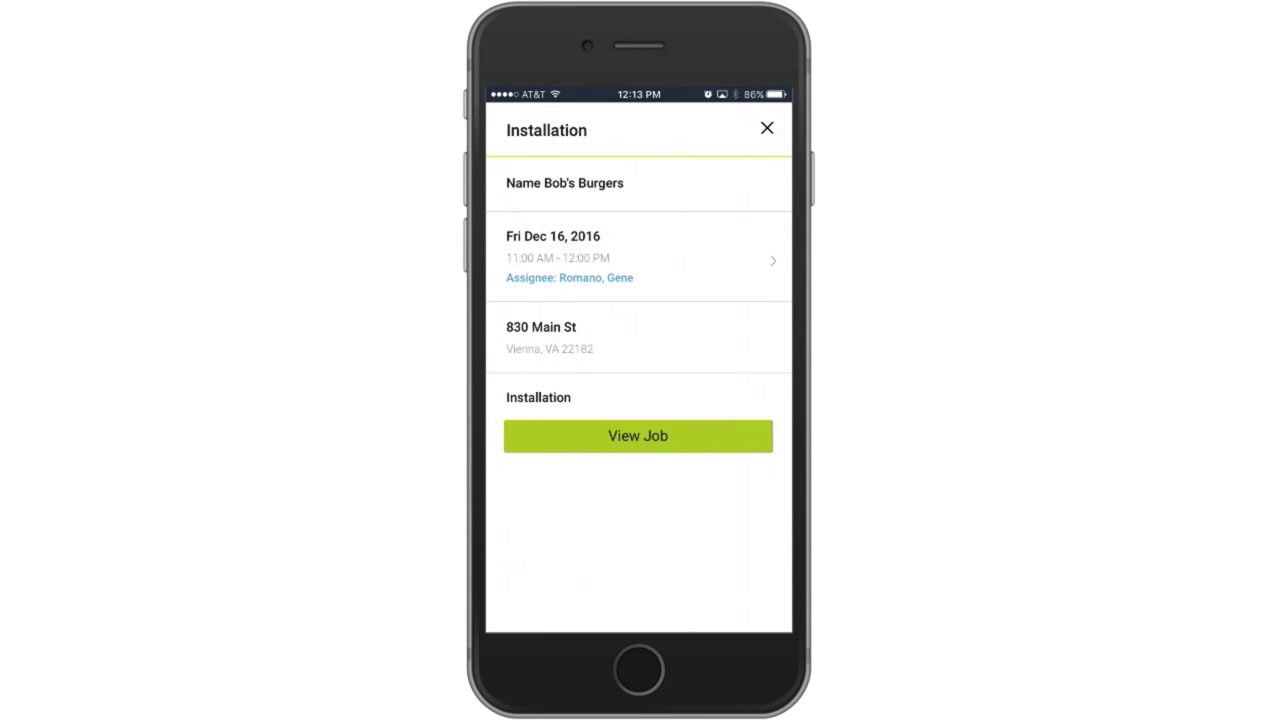
{"action": "left_click", "coordinate": [638, 436]}
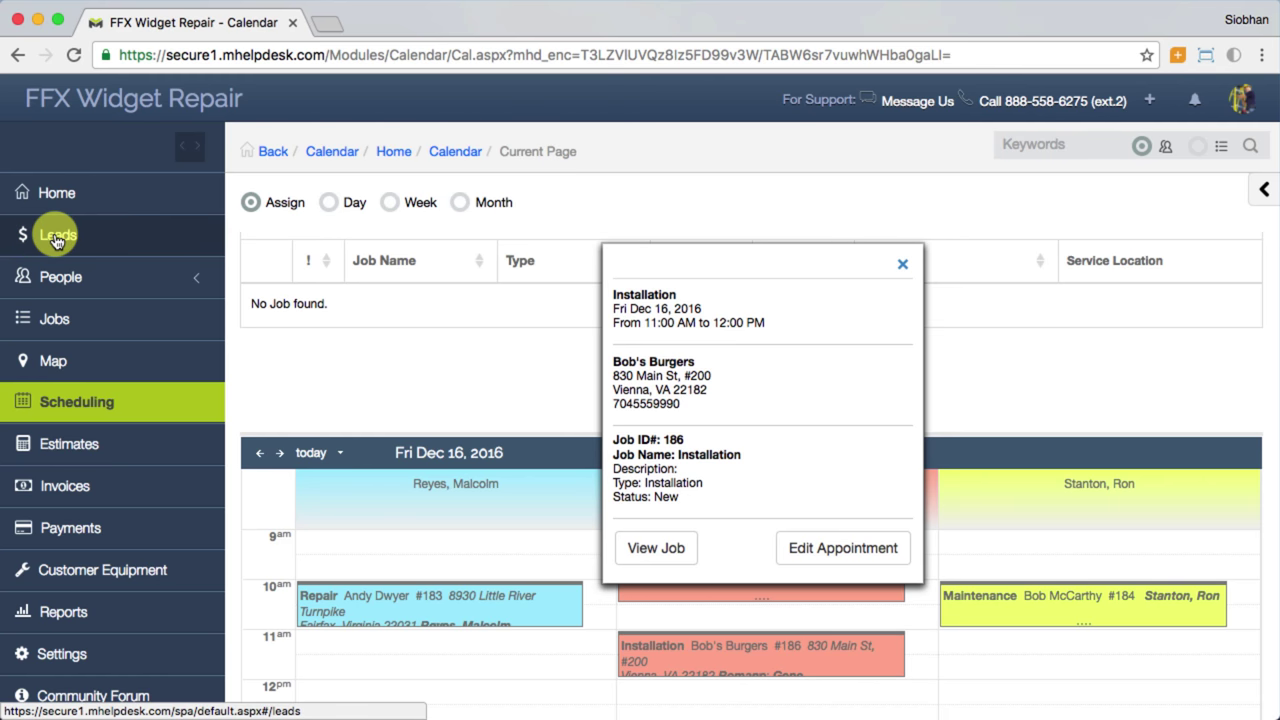
Step: Go to the Leads list from the left sidebar
{"action": "left_click", "coordinate": [57, 240]}
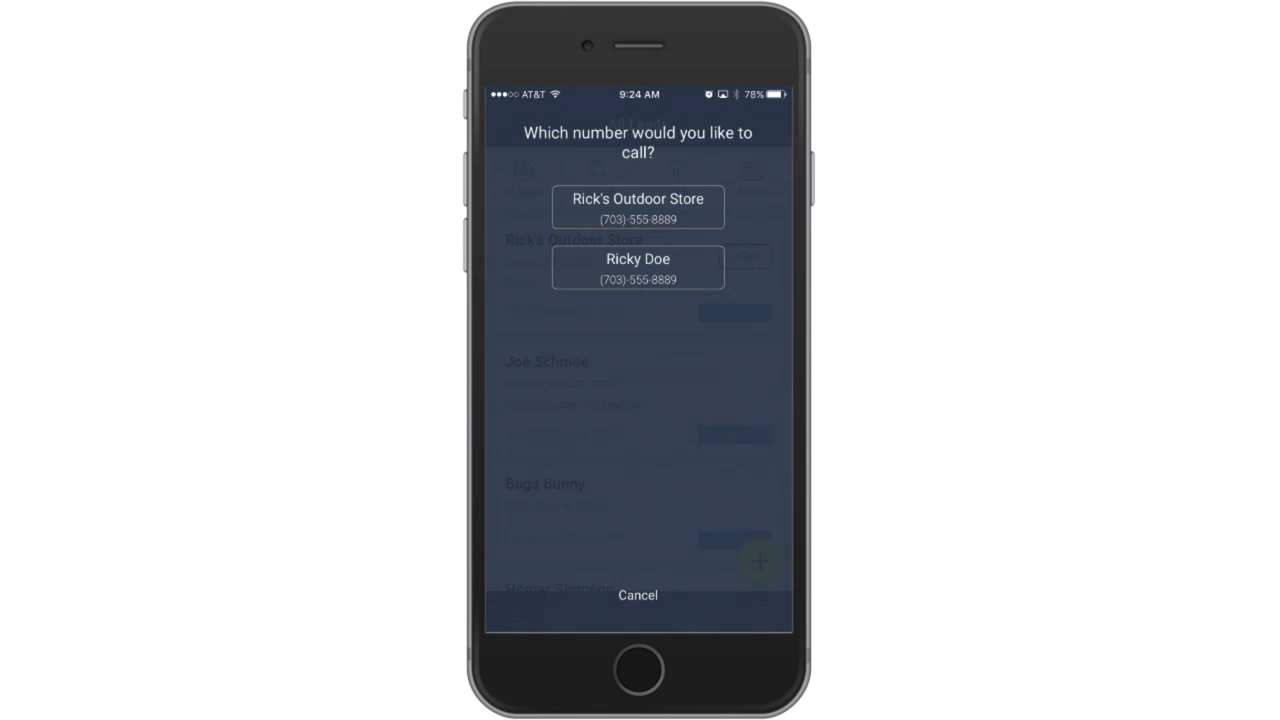
Step: Call the Rick's Outdoor Store business number from the number picker
{"action": "left_click", "coordinate": [638, 206]}
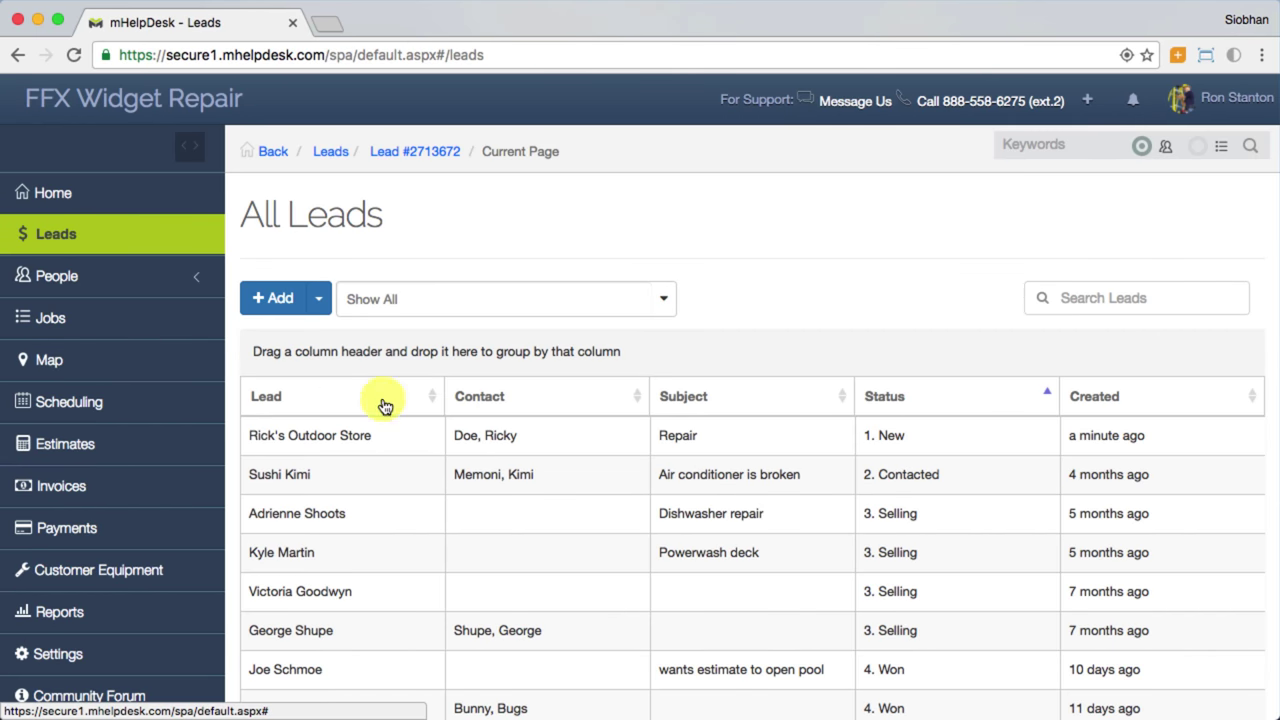
Step: Open the Rick's Outdoor Store lead and show its stage dropdown, currently 1. New
{"action": "left_click", "coordinate": [472, 435]}
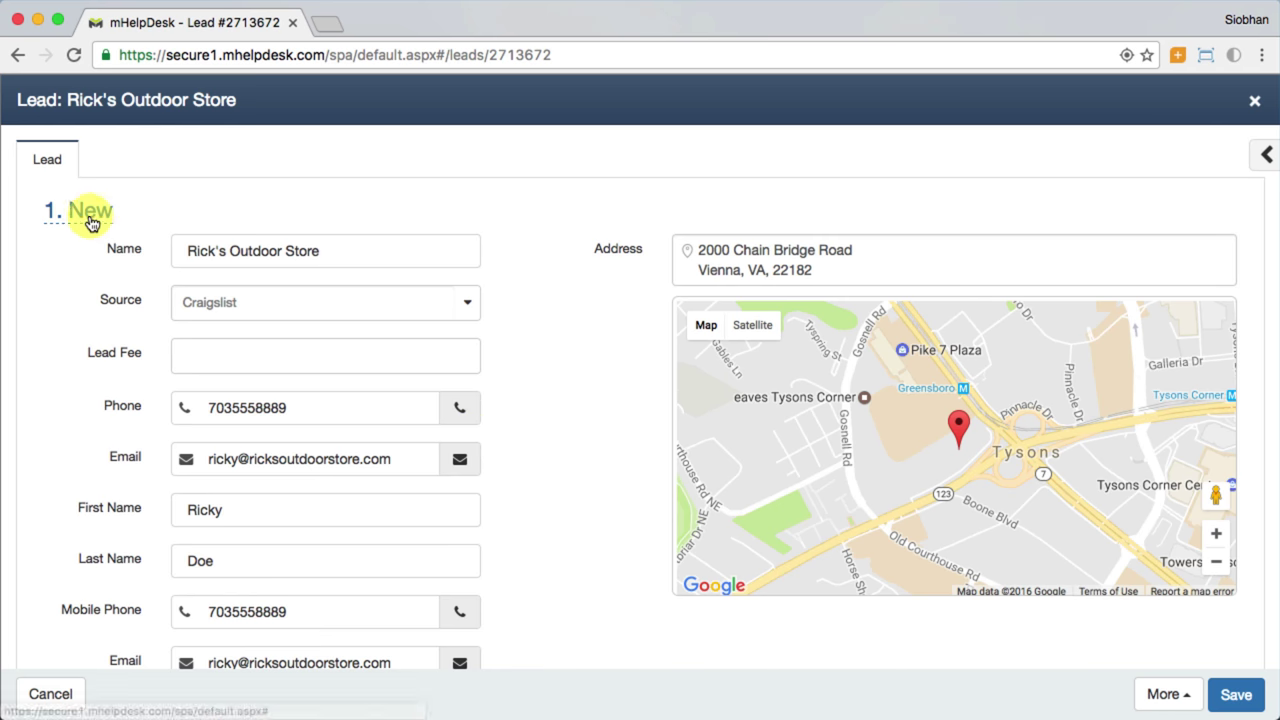
{"action": "left_click", "coordinate": [86, 213]}
{"action": "left_click", "coordinate": [88, 218]}
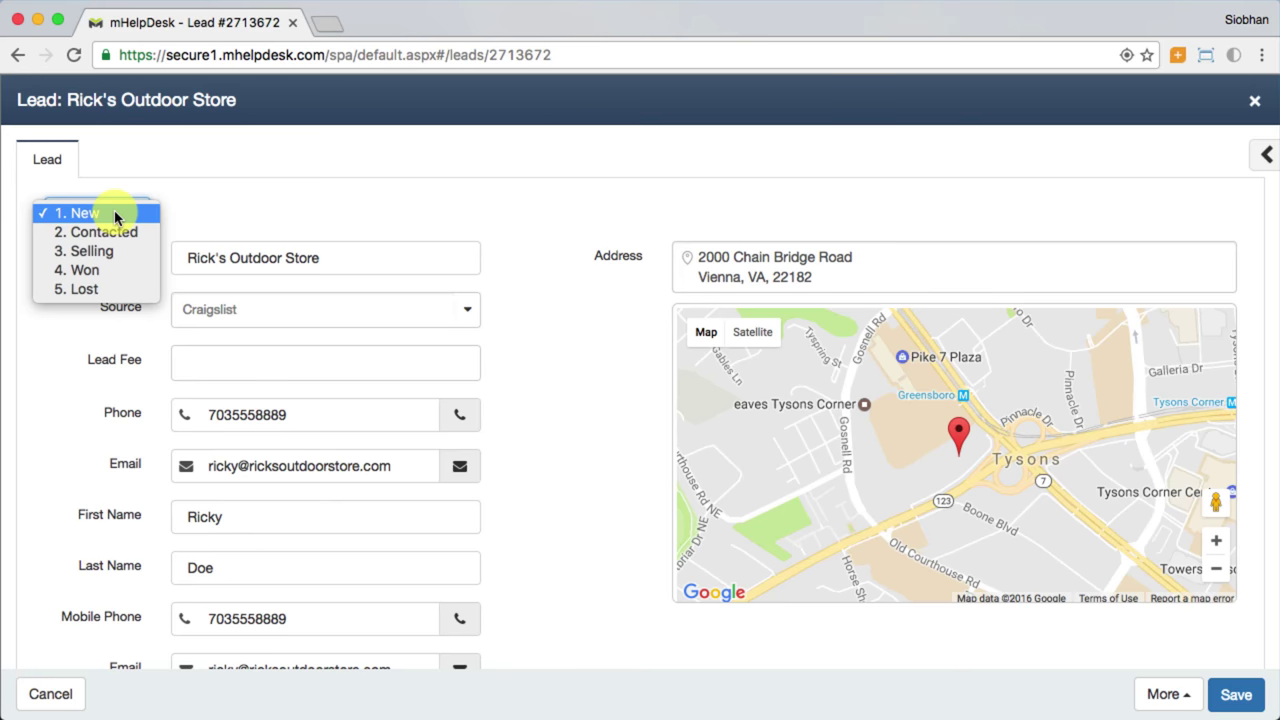
Step: Keep stage 1. New and book a one-hour lead appointment for Mon Dec 19, 2016, 9:00 AM
{"action": "left_click", "coordinate": [114, 213]}
{"action": "scroll", "coordinate": [114, 215], "scroll_direction": "down", "scroll_amount": 10}
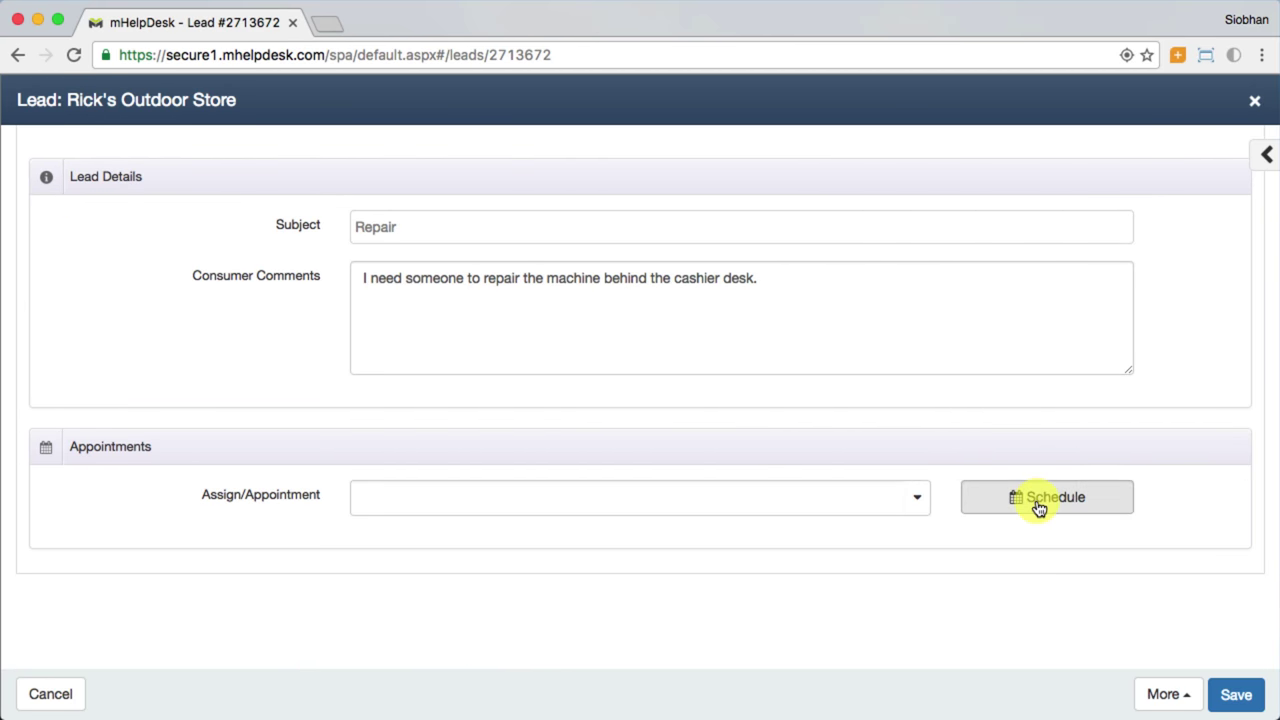
{"action": "left_click", "coordinate": [1037, 502]}
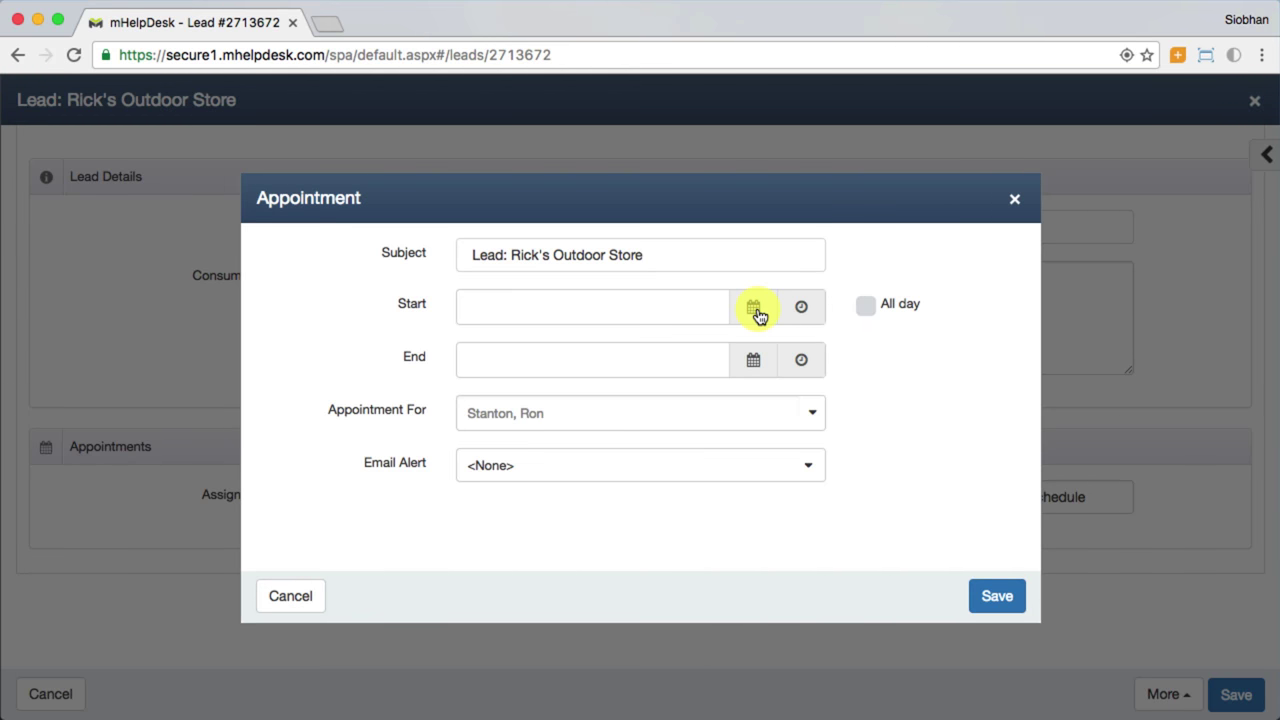
{"action": "left_click", "coordinate": [754, 308]}
{"action": "left_click", "coordinate": [509, 474]}
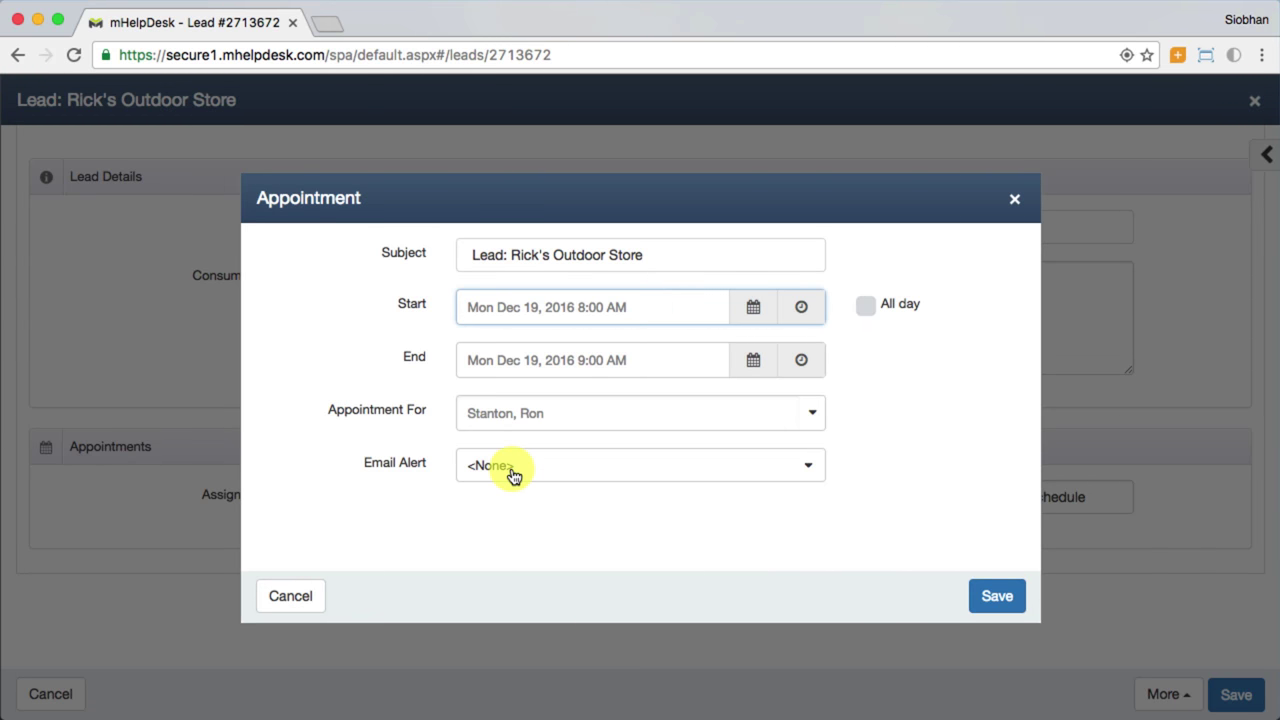
{"action": "left_click", "coordinate": [812, 315]}
{"action": "scroll", "coordinate": [700, 414], "scroll_direction": "down", "scroll_amount": 3}
{"action": "left_click", "coordinate": [578, 517]}
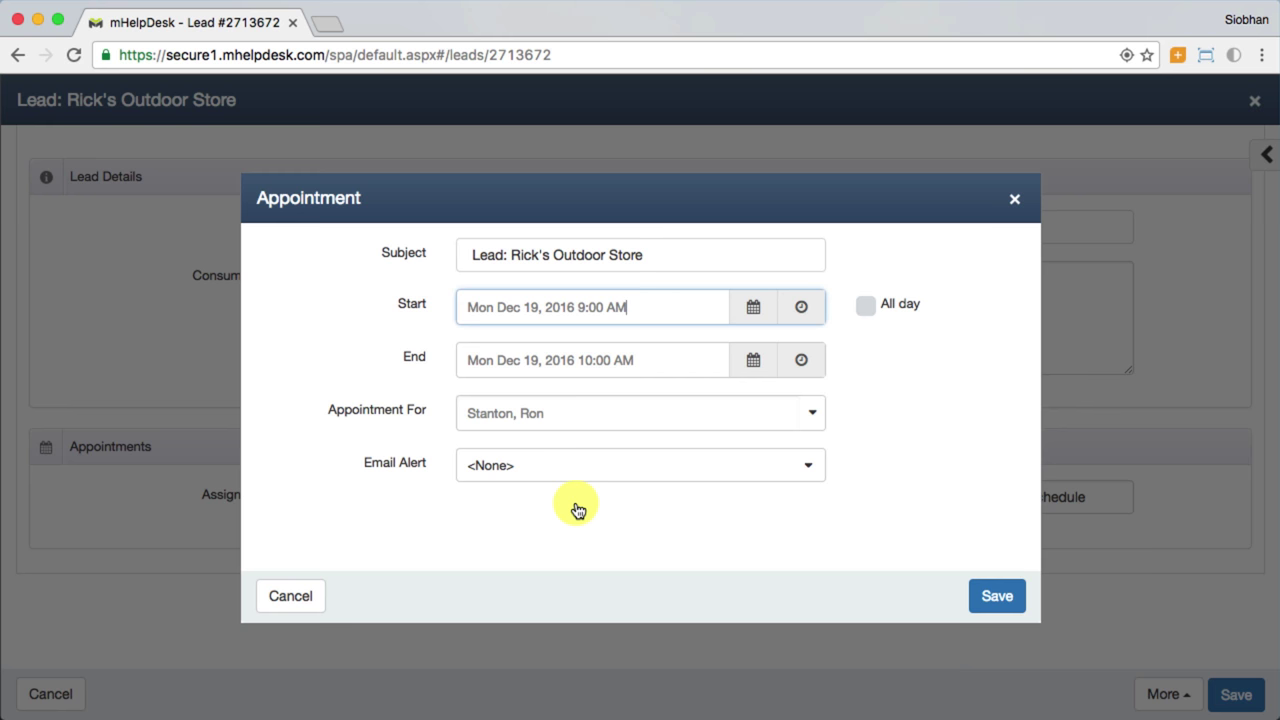
{"action": "left_click", "coordinate": [991, 593]}
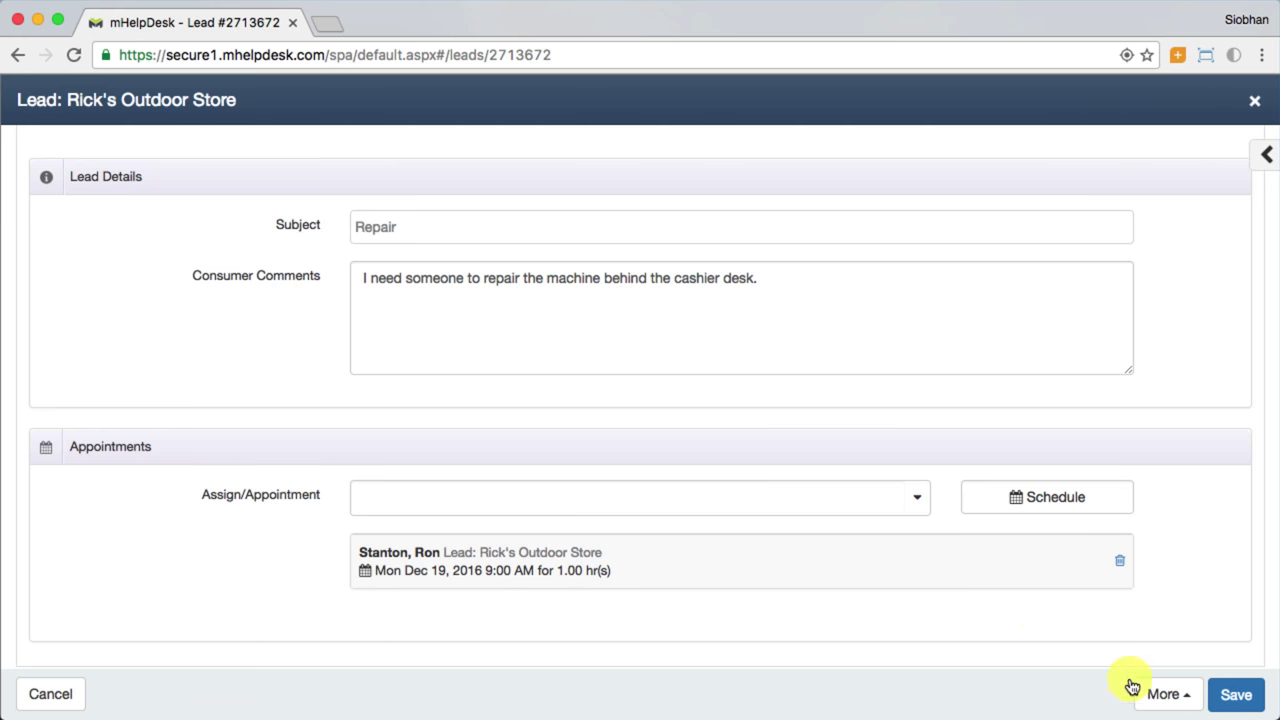
{"action": "left_click", "coordinate": [1157, 696]}
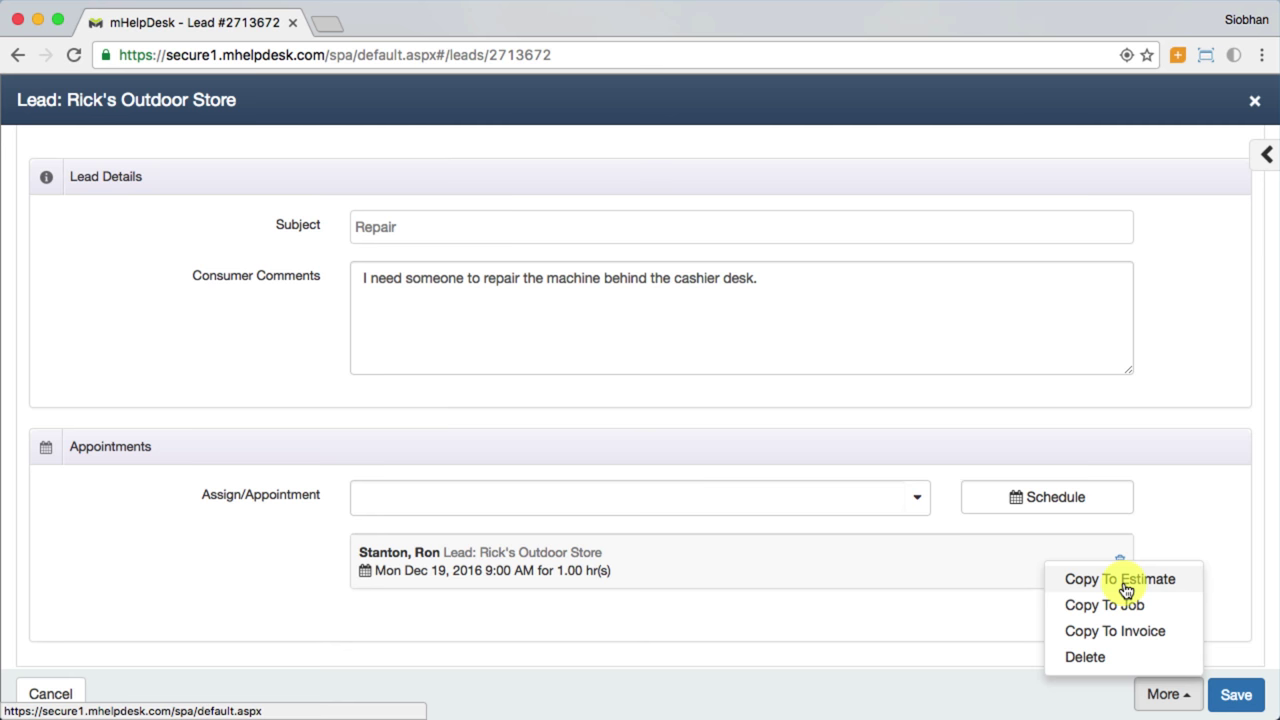
Step: Copy the Rick's Outdoor Store lead into new draft estimate 200 via More > Copy To Estimate
{"action": "left_click", "coordinate": [1125, 590]}
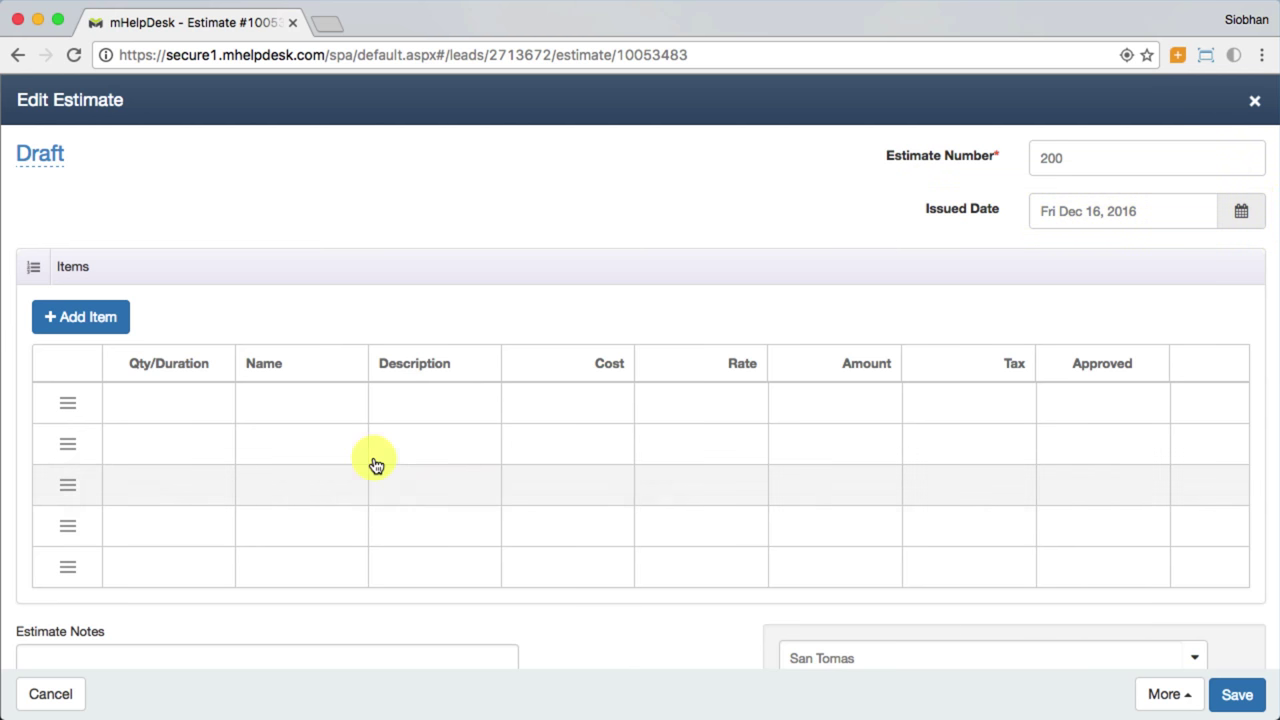
Step: Add a flat-rate $400 Repair item, 'Repairing the machine behind the', and save estimate 200
{"action": "left_click", "coordinate": [88, 322]}
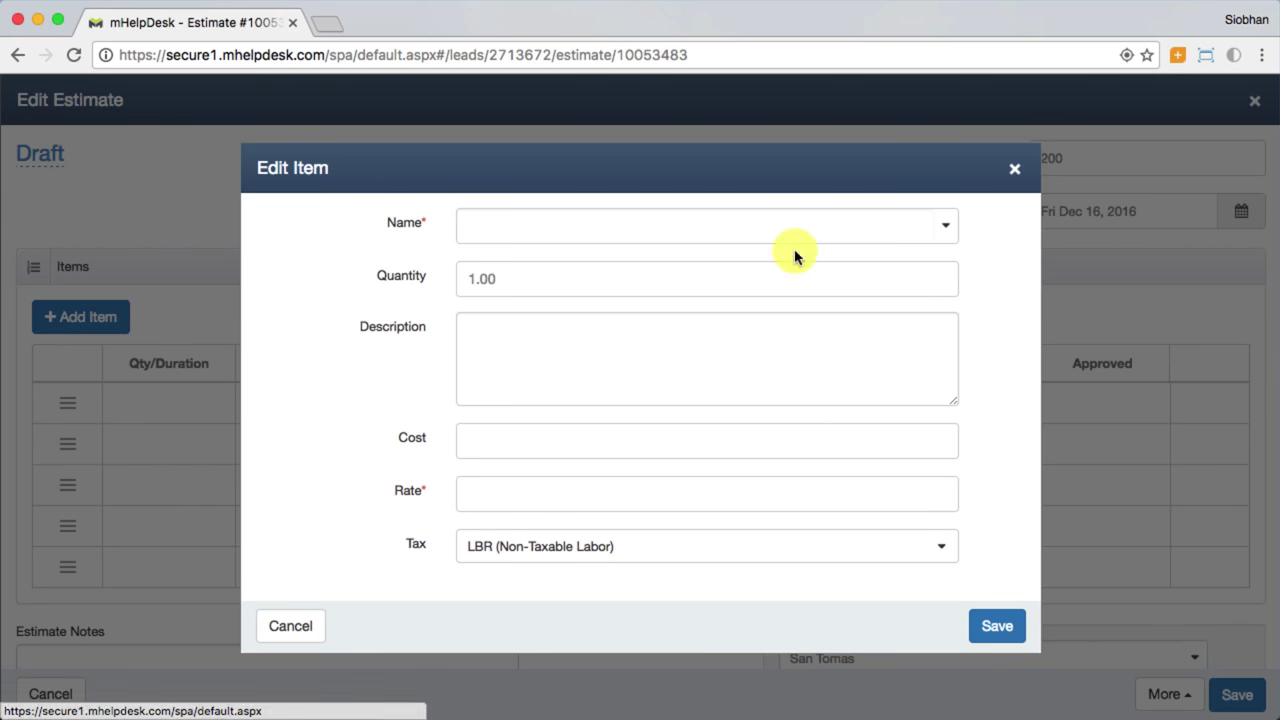
{"action": "left_click", "coordinate": [944, 232]}
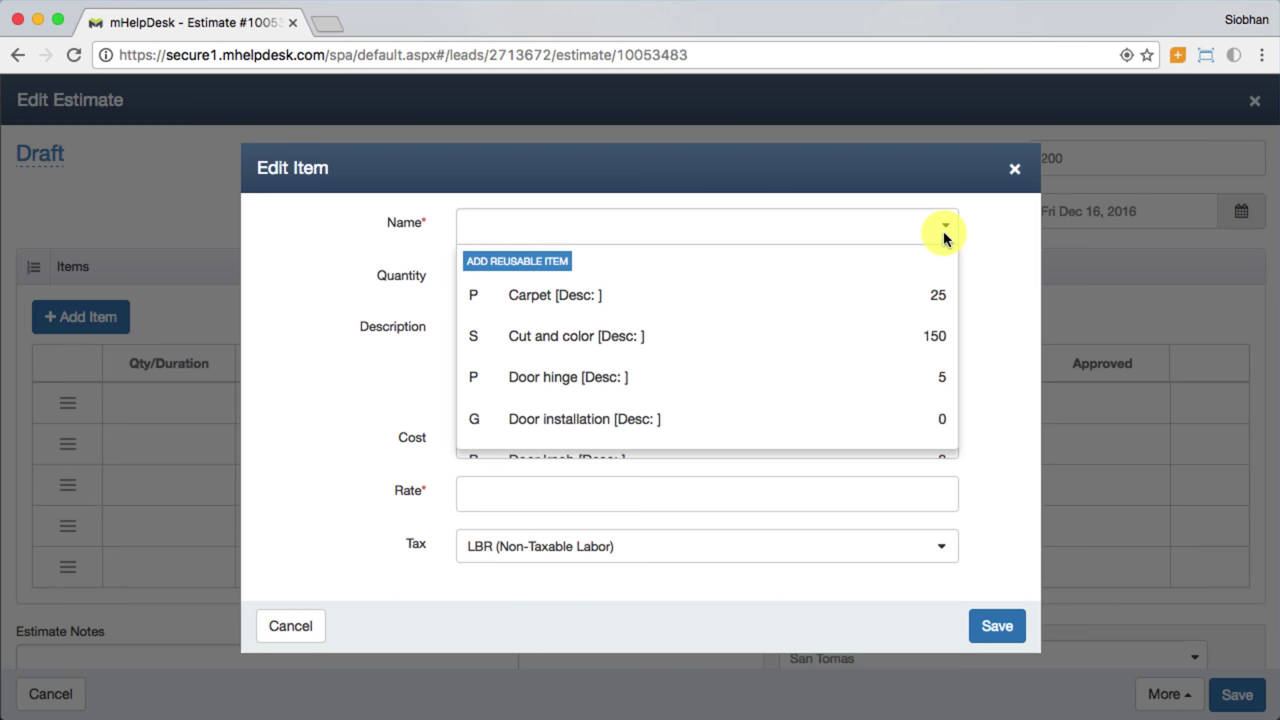
{"action": "type", "text": "repai"}
{"action": "left_click", "coordinate": [745, 300]}
{"action": "left_click", "coordinate": [677, 343]}
{"action": "type", "text": "Repairing the machine behind the"}
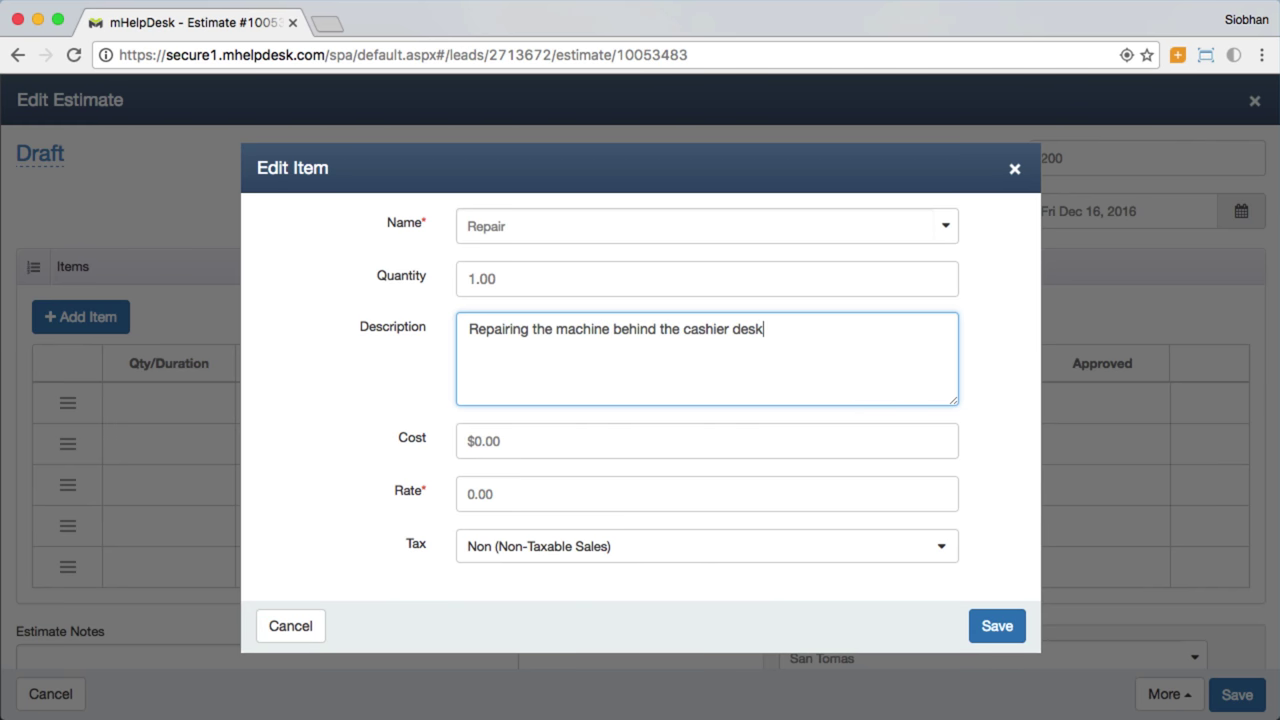
{"action": "left_click", "coordinate": [574, 480]}
{"action": "type", "text": "400"}
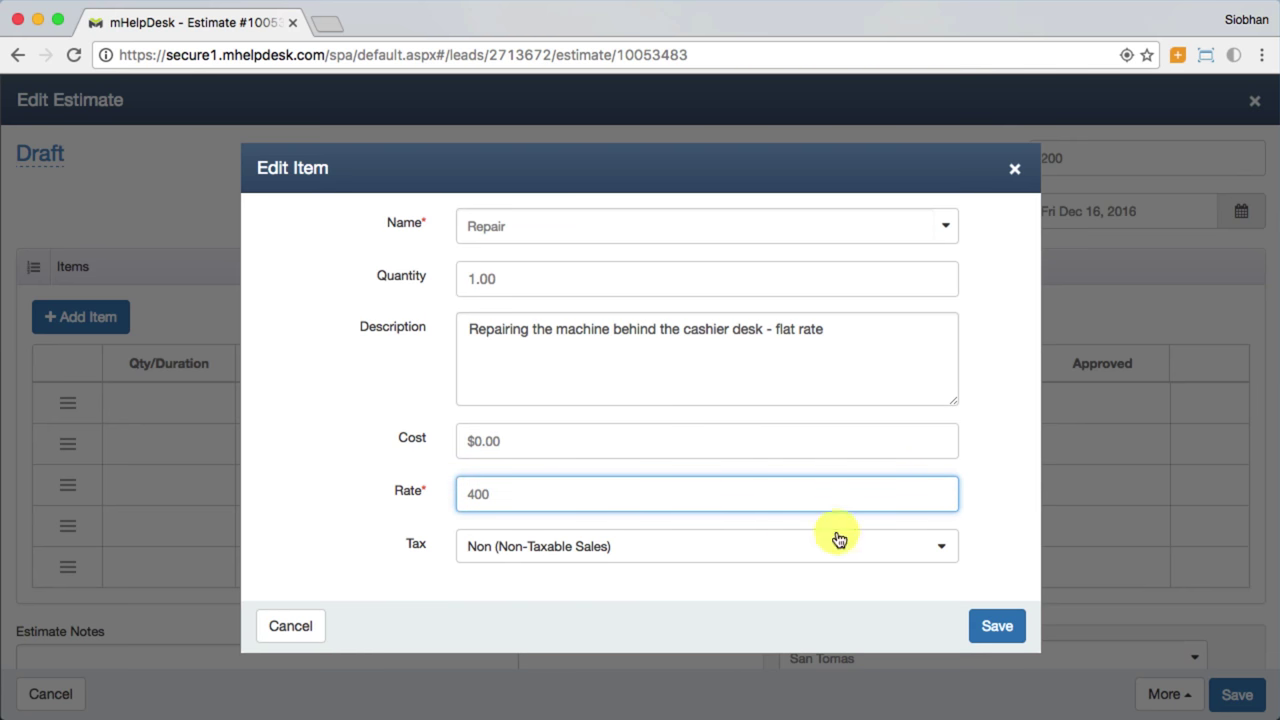
{"action": "left_click", "coordinate": [992, 624]}
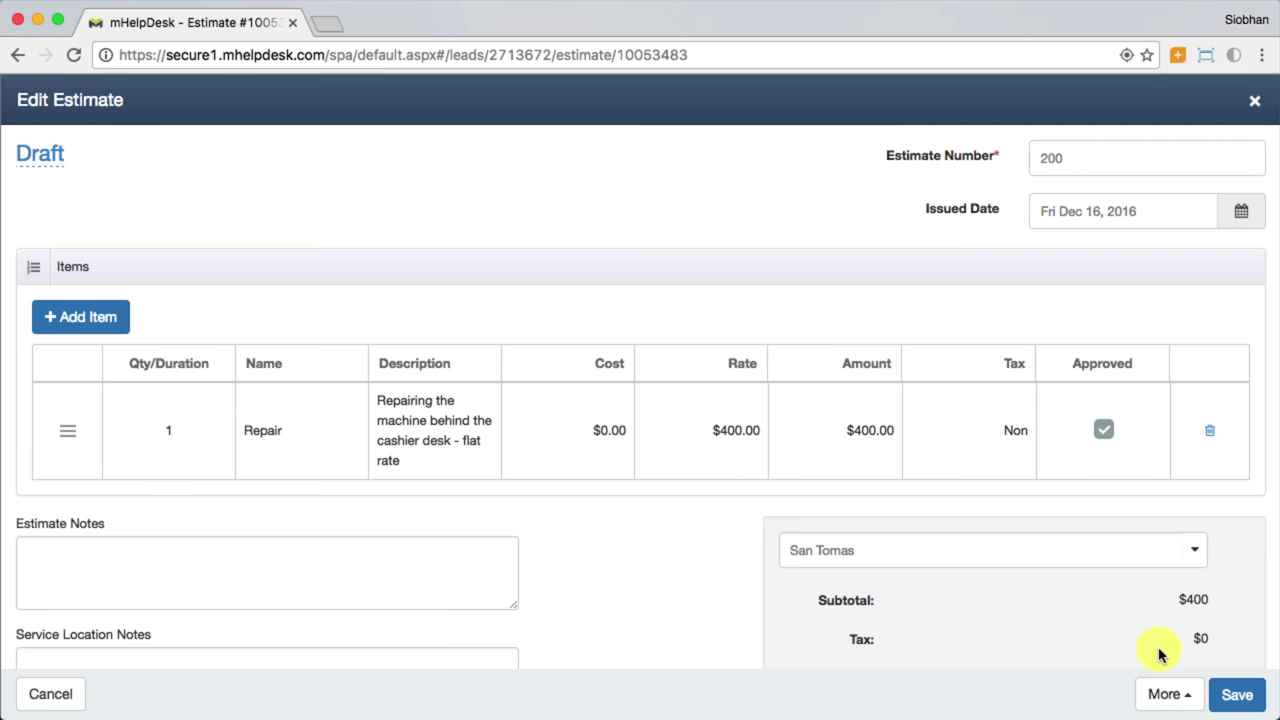
{"action": "left_click", "coordinate": [1234, 697]}
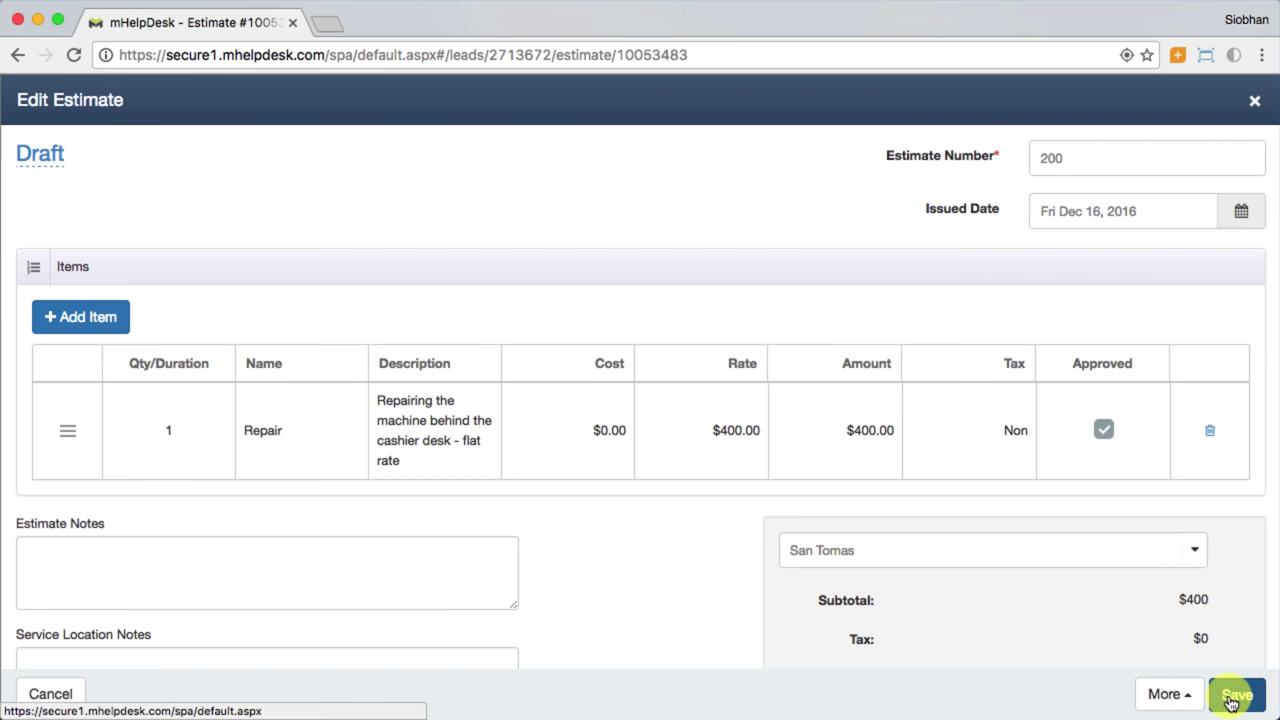
Step: Email estimate 200 for Rick's Outdoor Store and scroll through the email preview
{"action": "left_click", "coordinate": [1160, 695]}
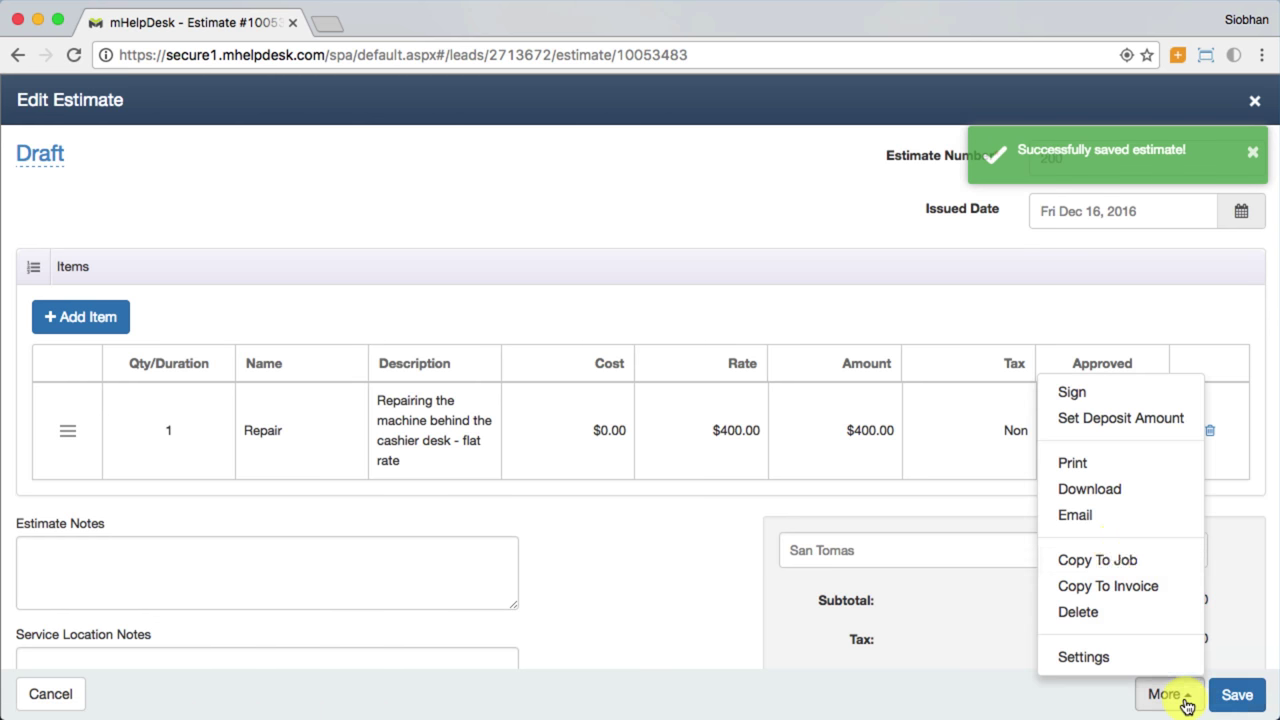
{"action": "left_click", "coordinate": [1100, 527]}
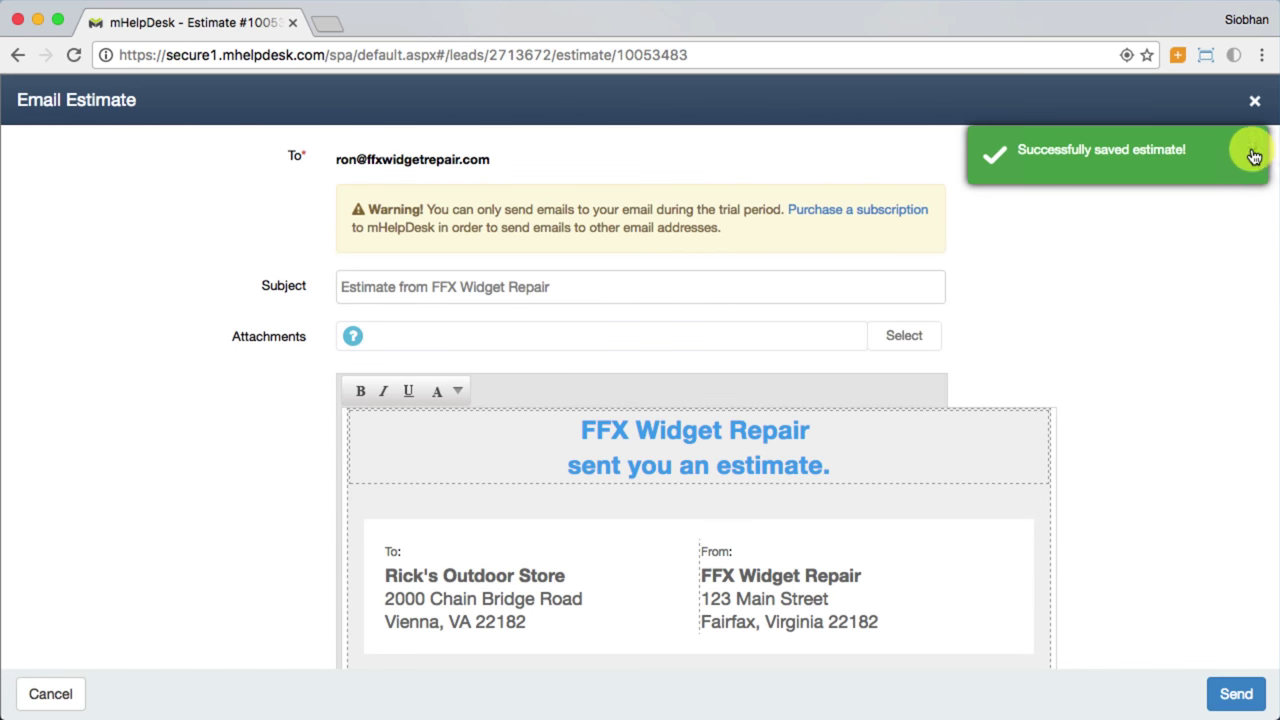
{"action": "left_click", "coordinate": [1251, 152]}
{"action": "scroll", "coordinate": [1089, 490], "scroll_direction": "down", "scroll_amount": 3}
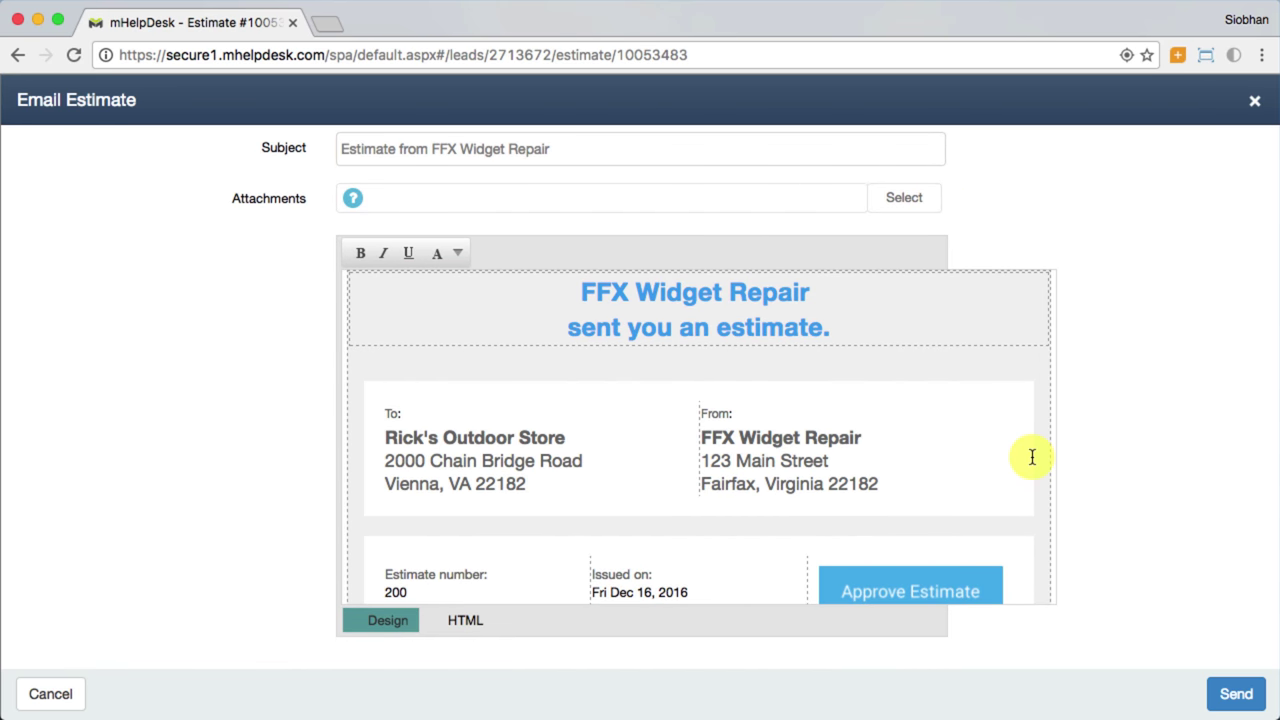
{"action": "scroll", "coordinate": [1040, 449], "scroll_direction": "down", "scroll_amount": 3}
{"action": "scroll", "coordinate": [1043, 449], "scroll_direction": "down", "scroll_amount": 6}
{"action": "scroll", "coordinate": [1043, 449], "scroll_direction": "down", "scroll_amount": 4}
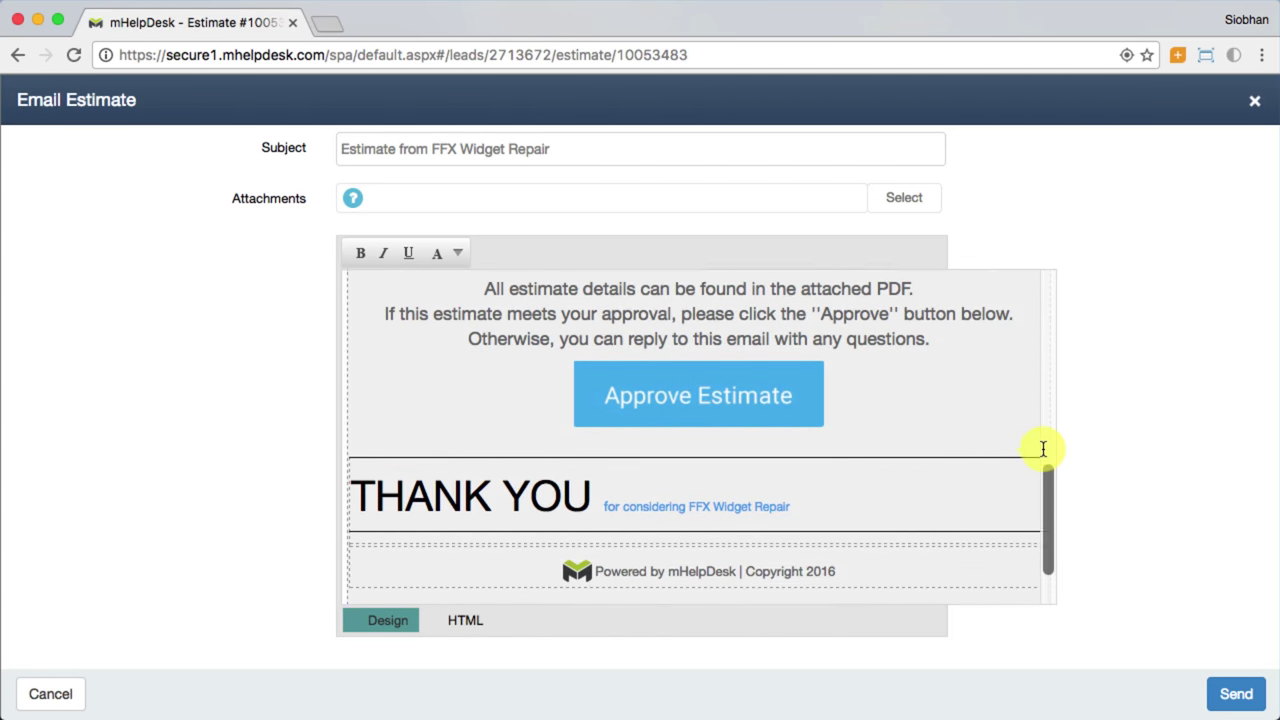
{"action": "scroll", "coordinate": [1043, 449], "scroll_direction": "up", "scroll_amount": 7}
{"action": "scroll", "coordinate": [1043, 449], "scroll_direction": "up", "scroll_amount": 5}
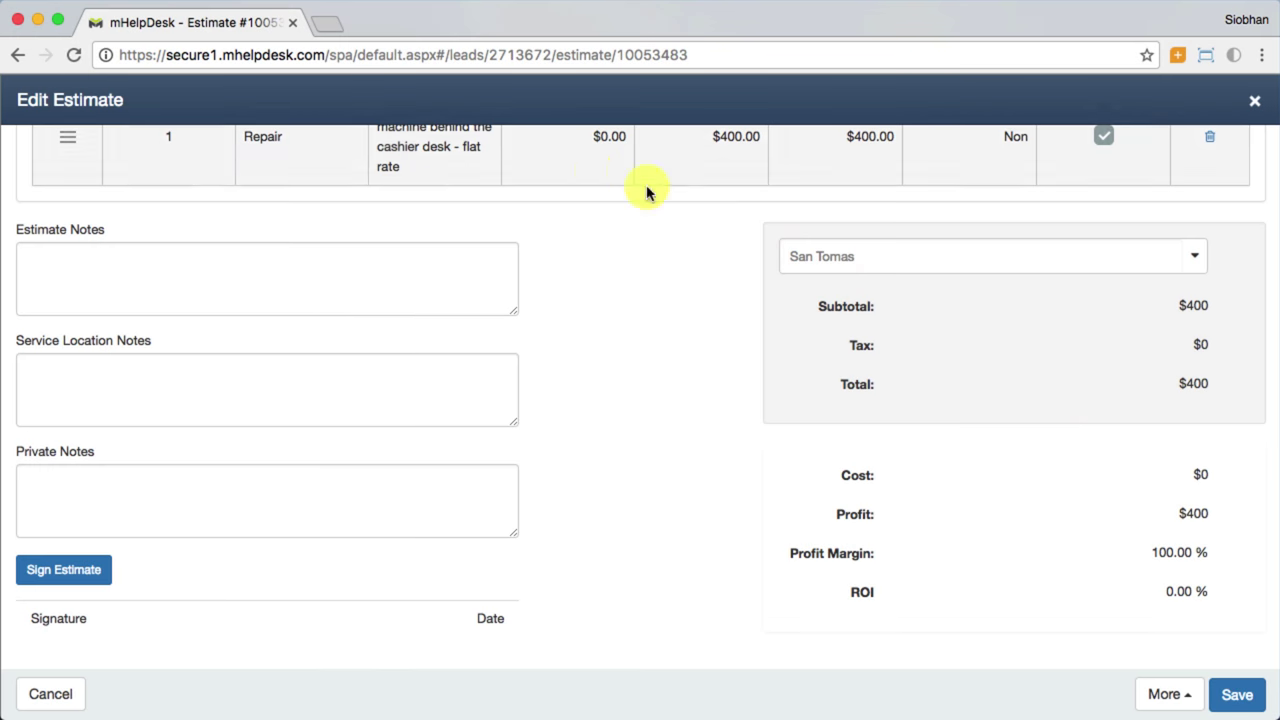
Step: Copy the estimate to new Job #190, go to that job, and expand its History panel
{"action": "left_click", "coordinate": [1165, 694]}
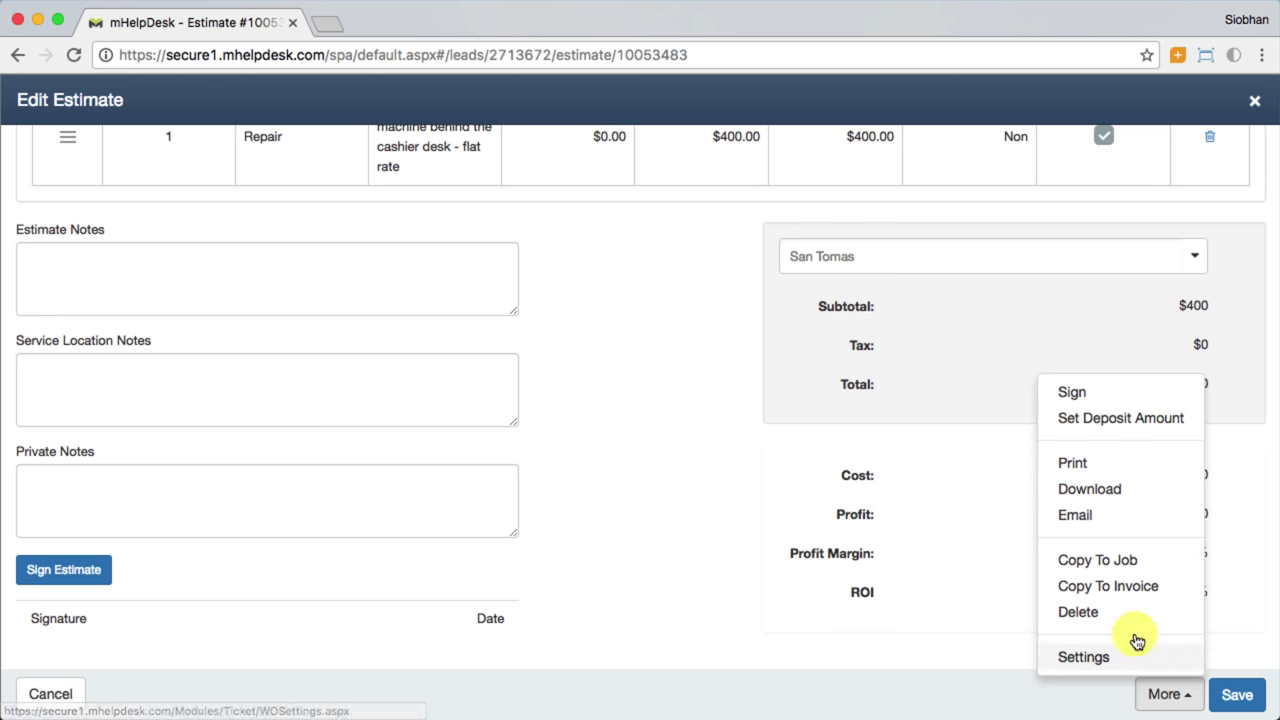
{"action": "left_click", "coordinate": [1088, 562]}
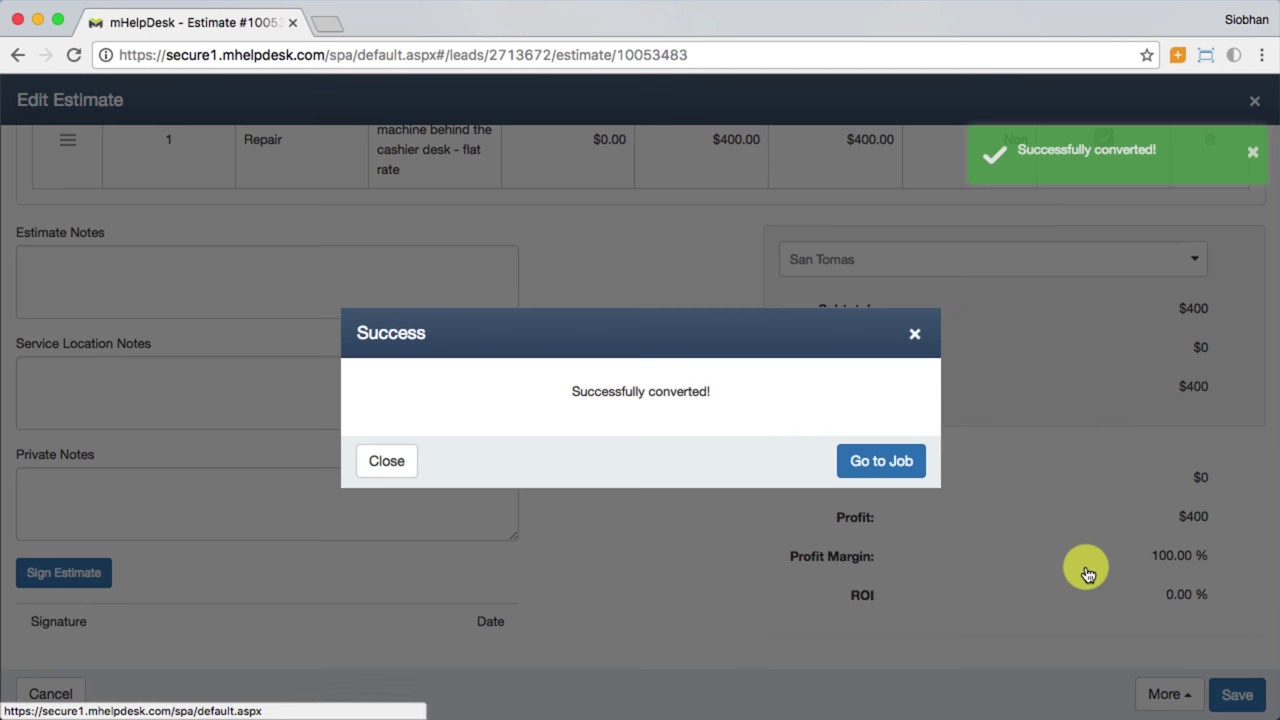
{"action": "left_click", "coordinate": [853, 461]}
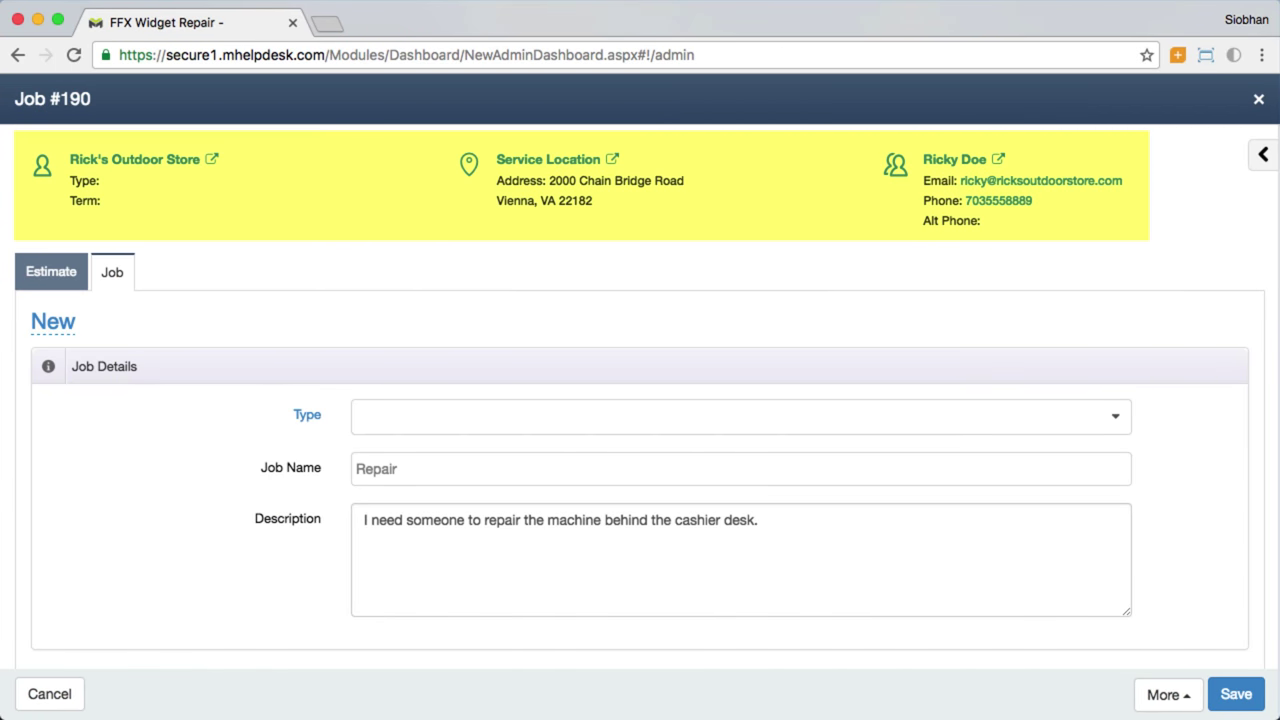
{"action": "left_click", "coordinate": [1263, 154]}
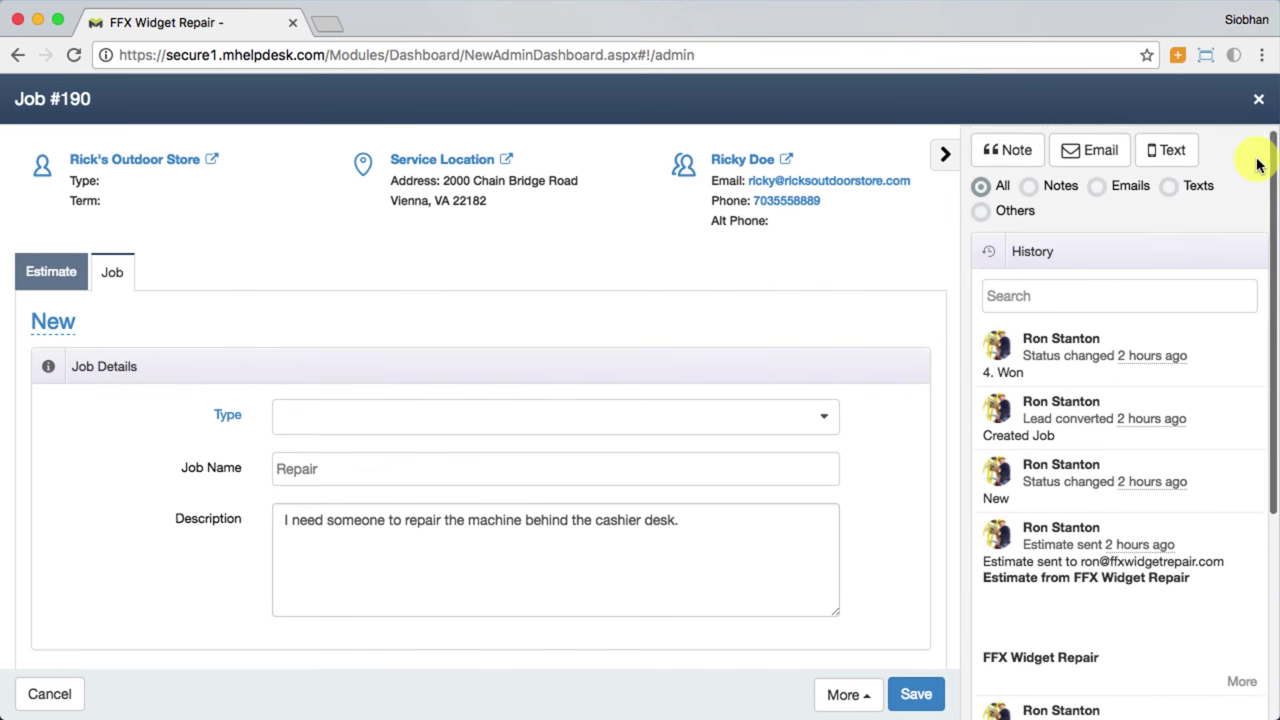
Step: Collapse the History panel and switch Job #190's status from New to Open
{"action": "scroll", "coordinate": [1250, 101], "scroll_direction": "down", "scroll_amount": 5}
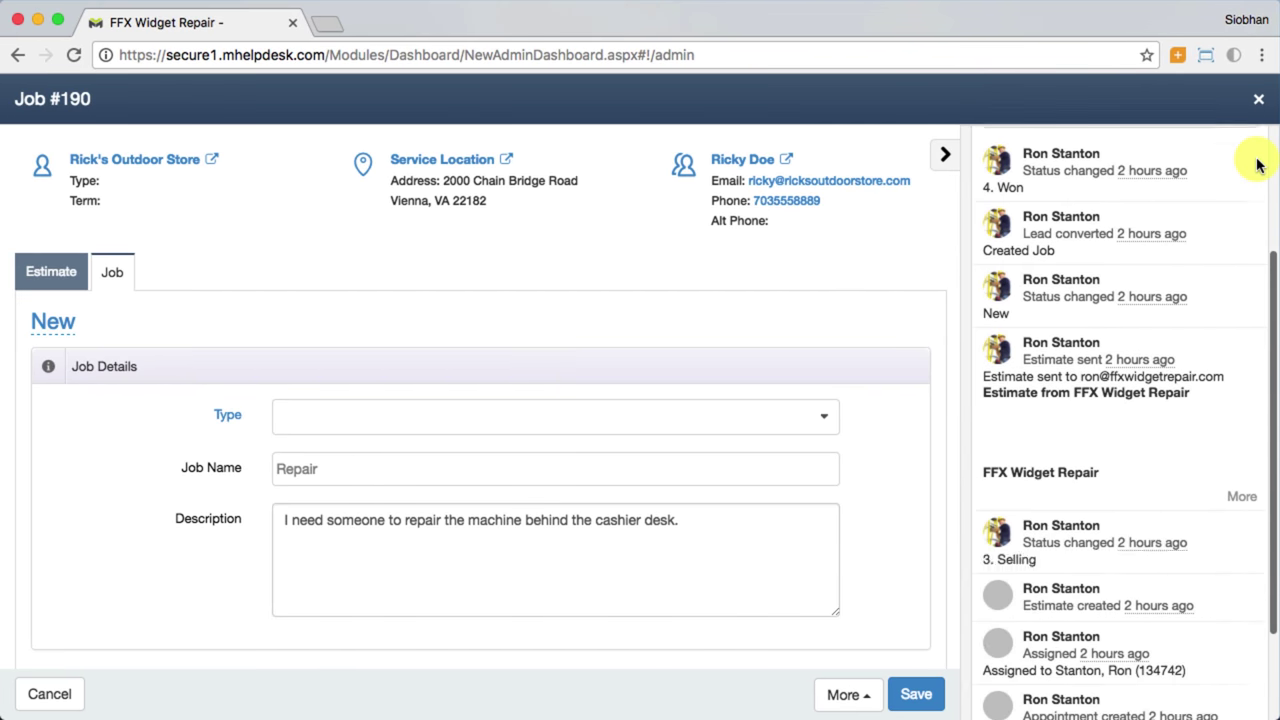
{"action": "left_click", "coordinate": [944, 155]}
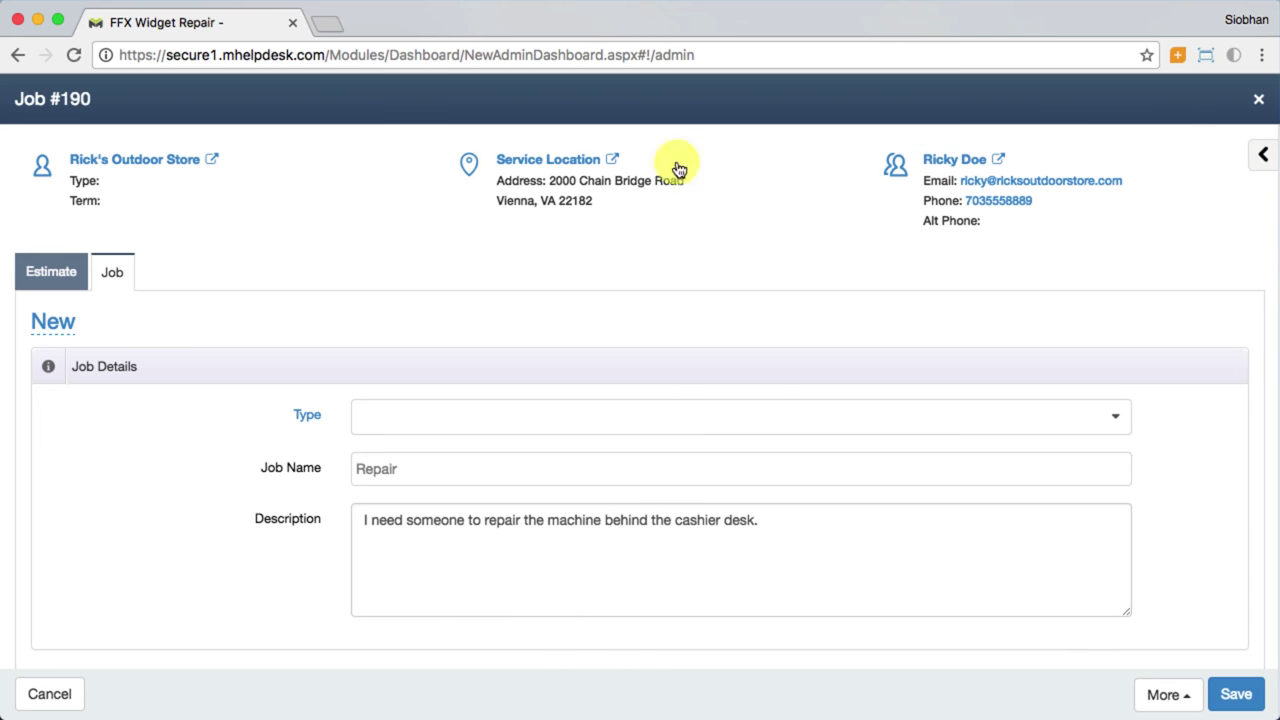
{"action": "left_click", "coordinate": [70, 327]}
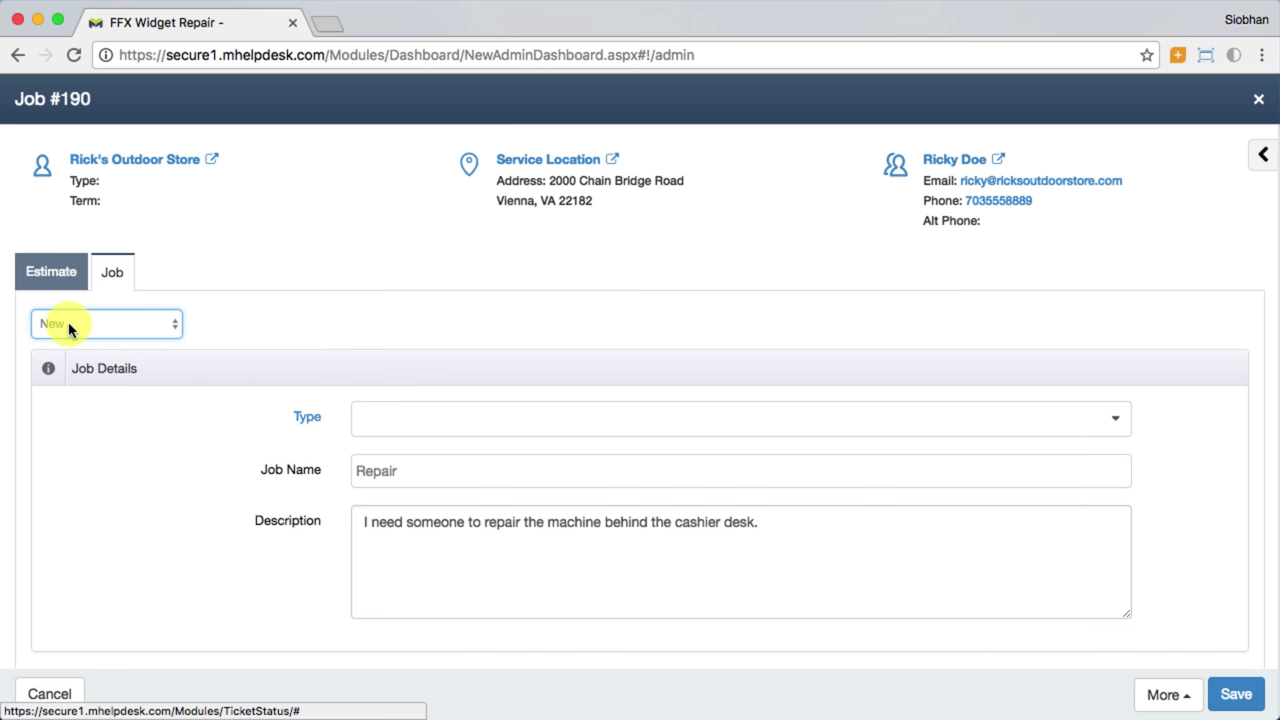
{"action": "left_click", "coordinate": [175, 322]}
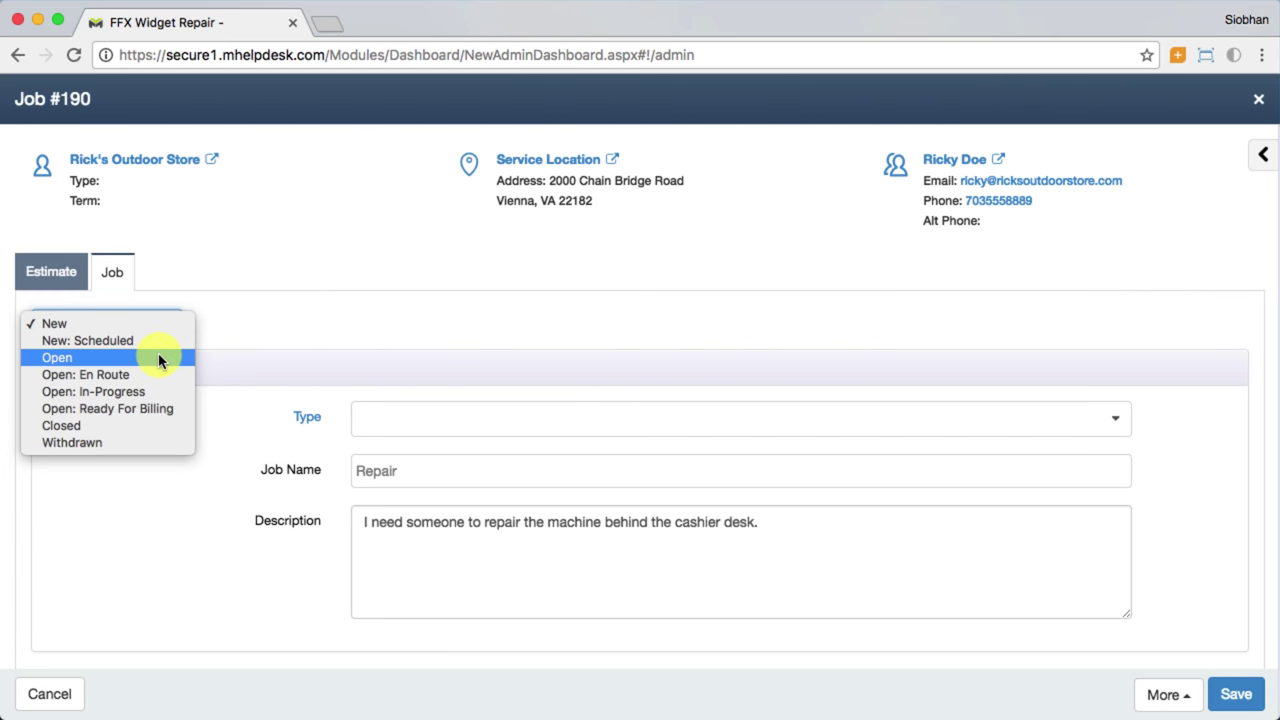
{"action": "left_click", "coordinate": [158, 357]}
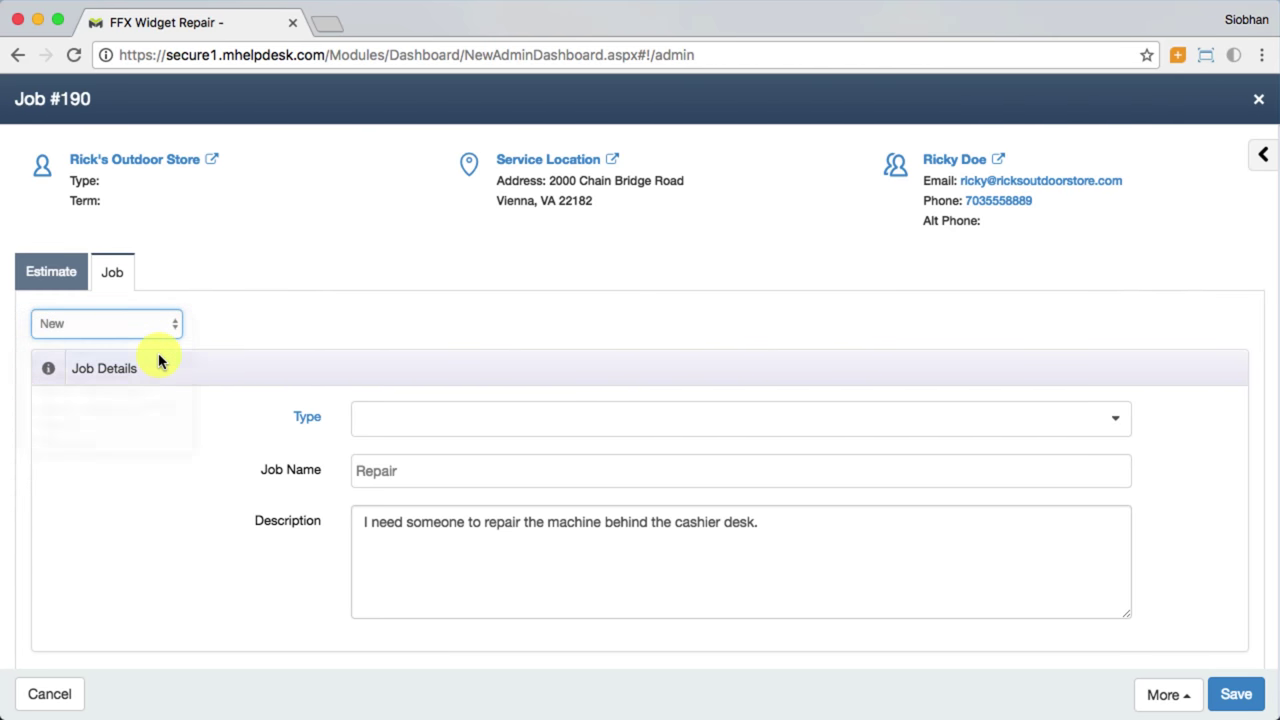
Step: Choose Repair as Job #190's type and look over the new Repair Checklist section
{"action": "left_click", "coordinate": [1117, 428]}
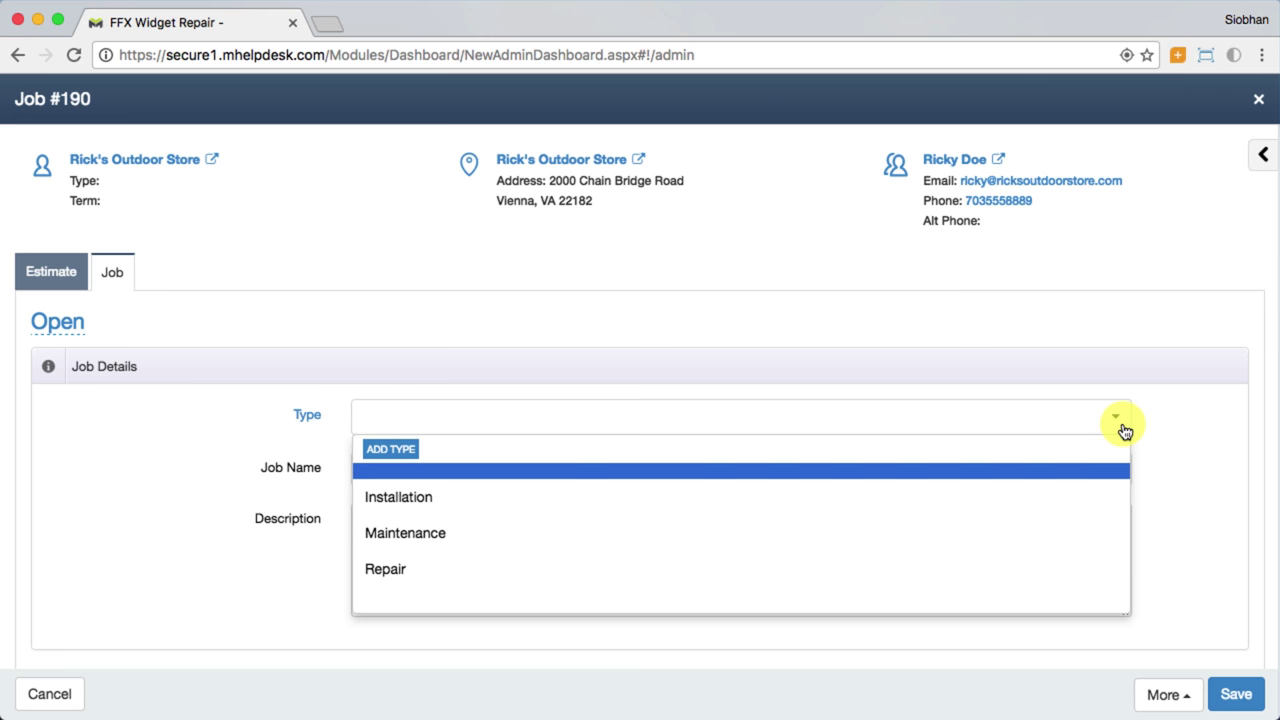
{"action": "left_click", "coordinate": [790, 579]}
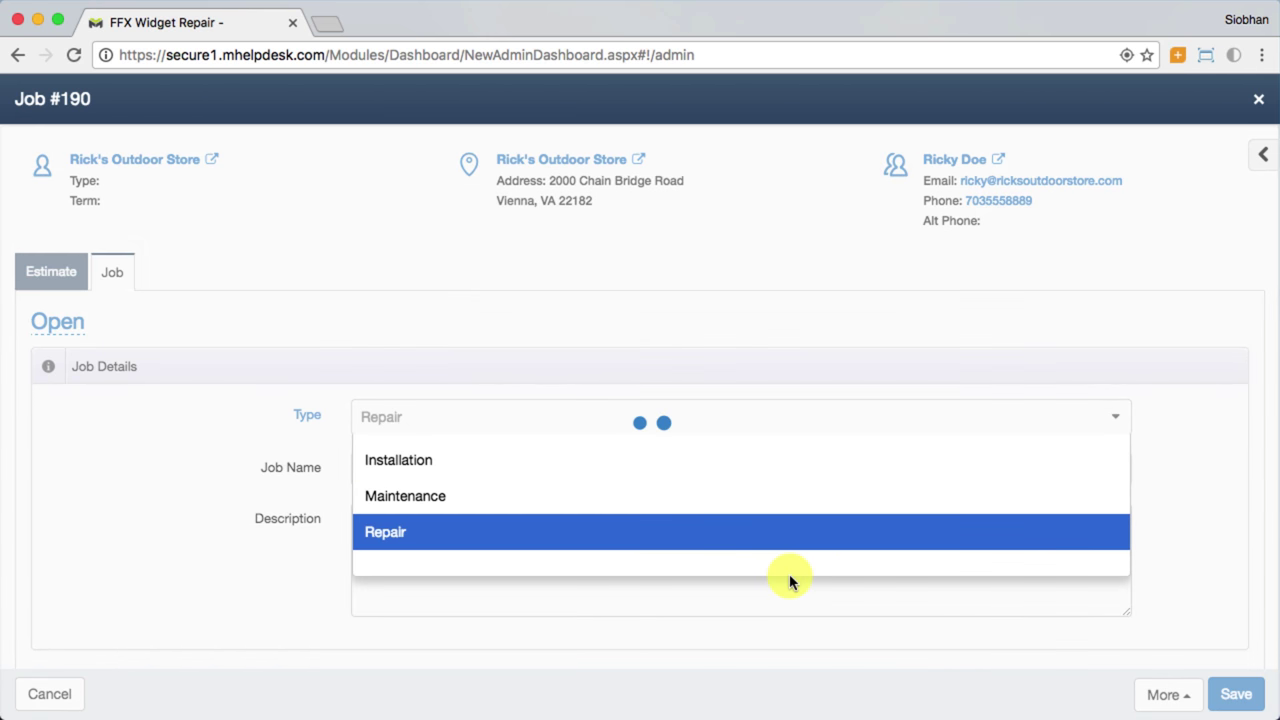
{"action": "scroll", "coordinate": [790, 577], "scroll_direction": "down", "scroll_amount": 20}
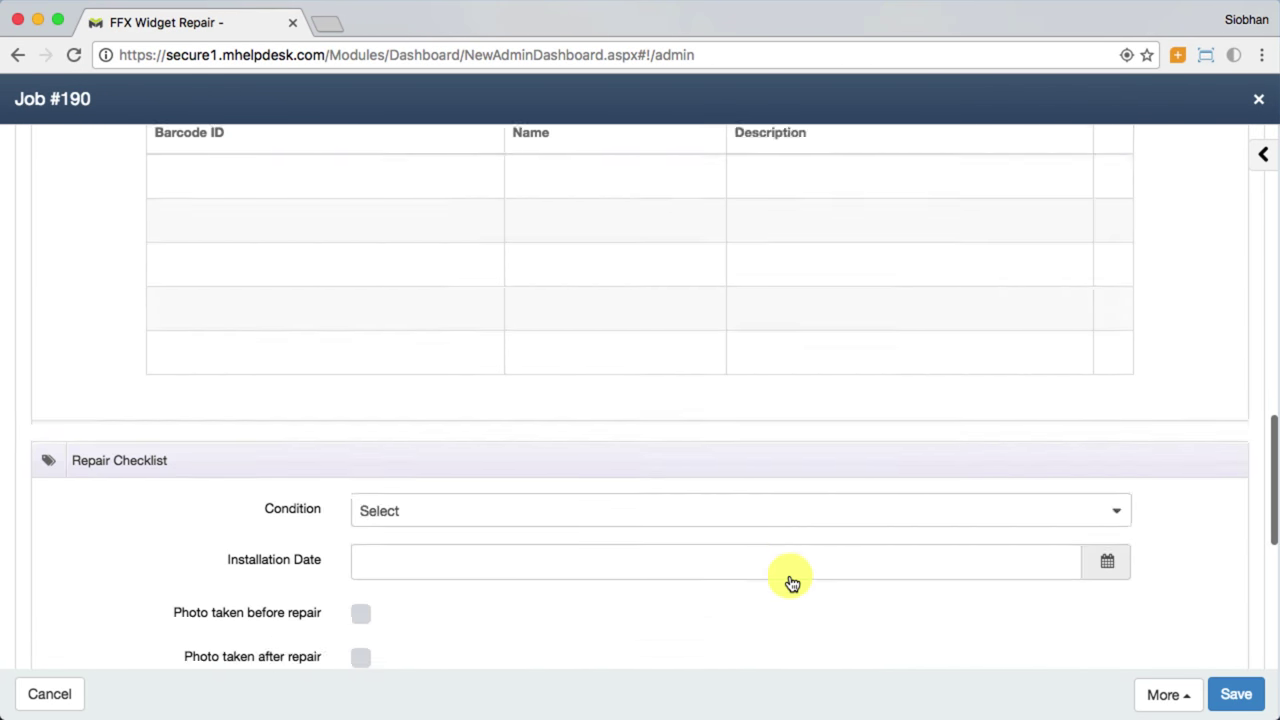
{"action": "scroll", "coordinate": [792, 583], "scroll_direction": "down", "scroll_amount": 2}
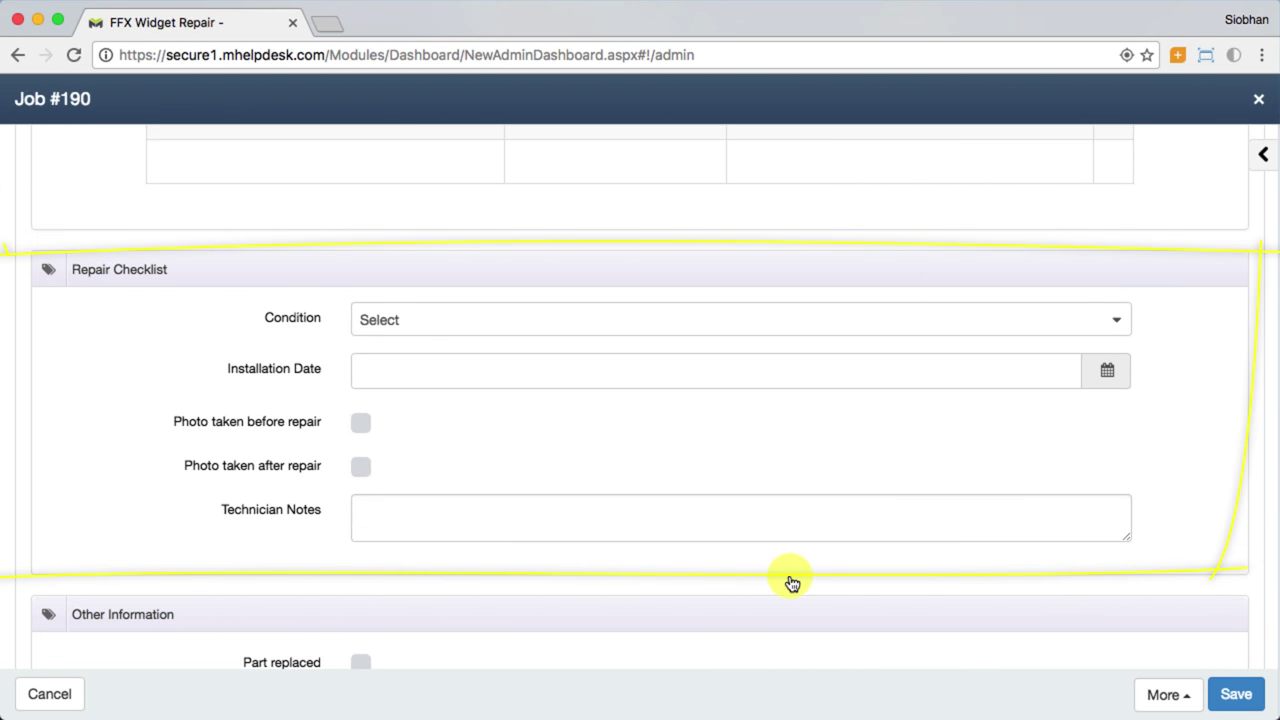
{"action": "scroll", "coordinate": [792, 583], "scroll_direction": "up", "scroll_amount": 15}
{"action": "scroll", "coordinate": [792, 583], "scroll_direction": "down", "scroll_amount": 1}
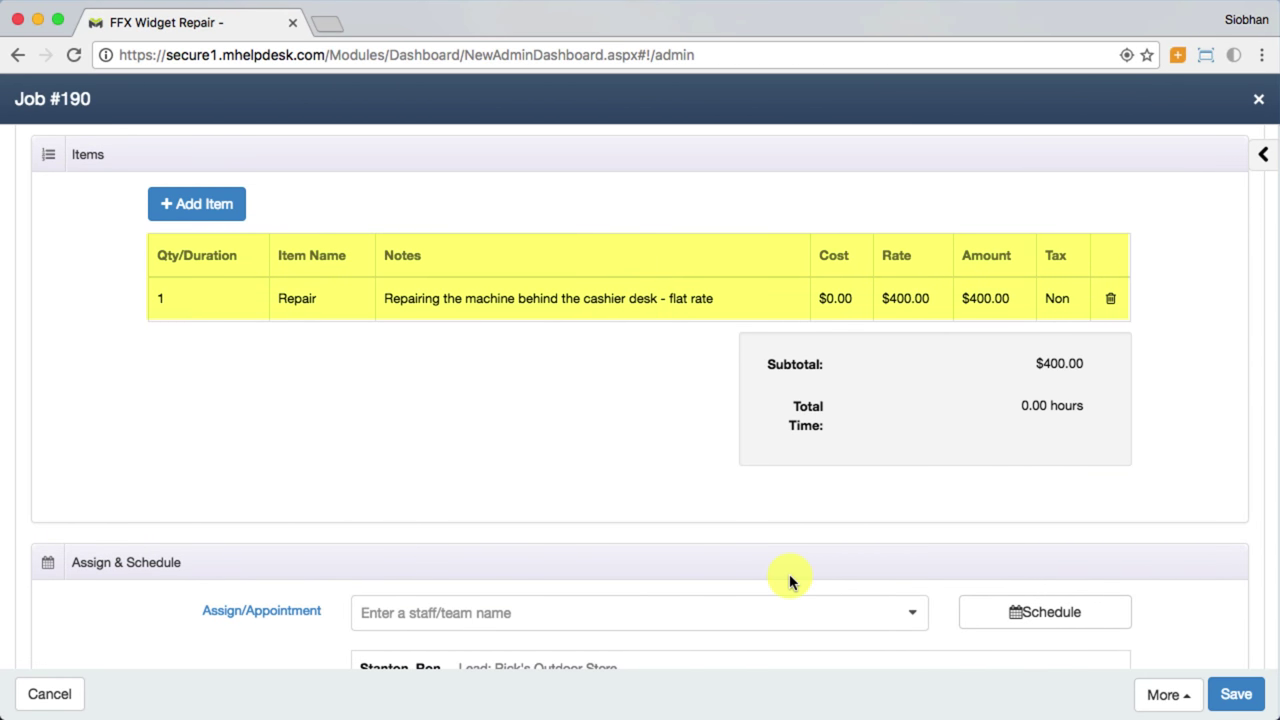
Step: Add a Timed labor item of 04 hours to Job #190 and save it
{"action": "left_click", "coordinate": [229, 214]}
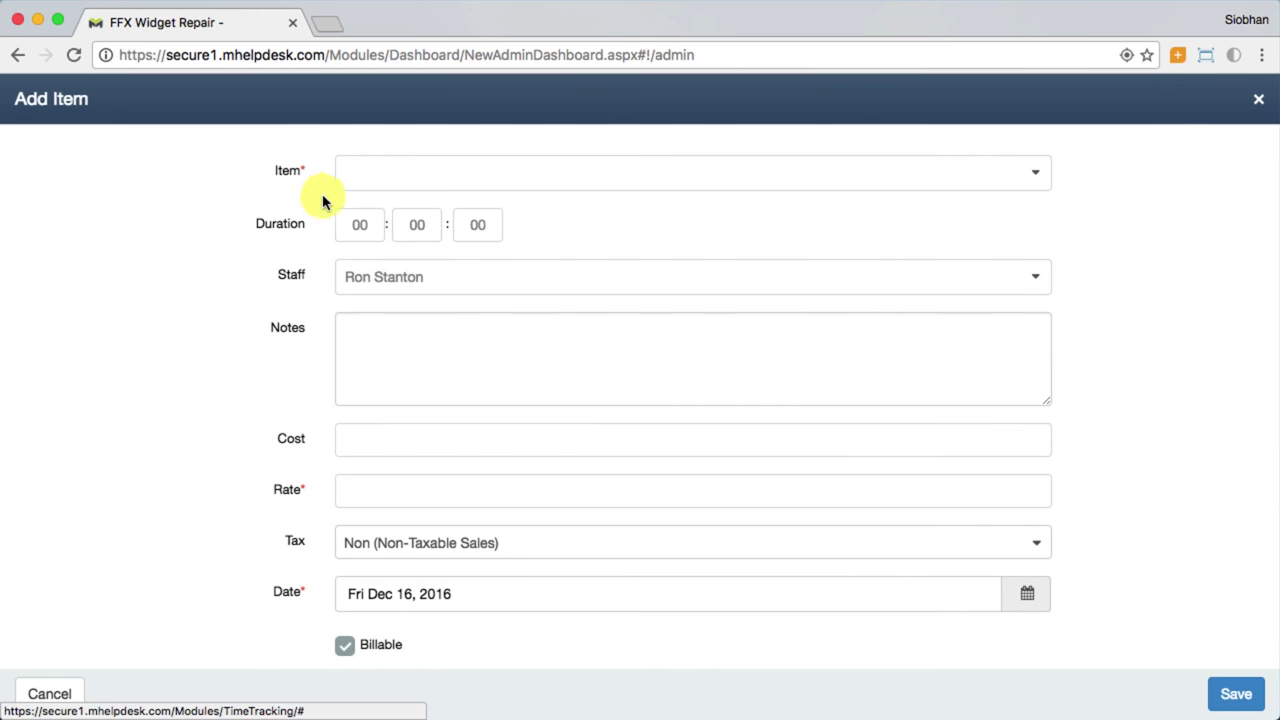
{"action": "left_click", "coordinate": [372, 176]}
{"action": "type", "text": "labor"}
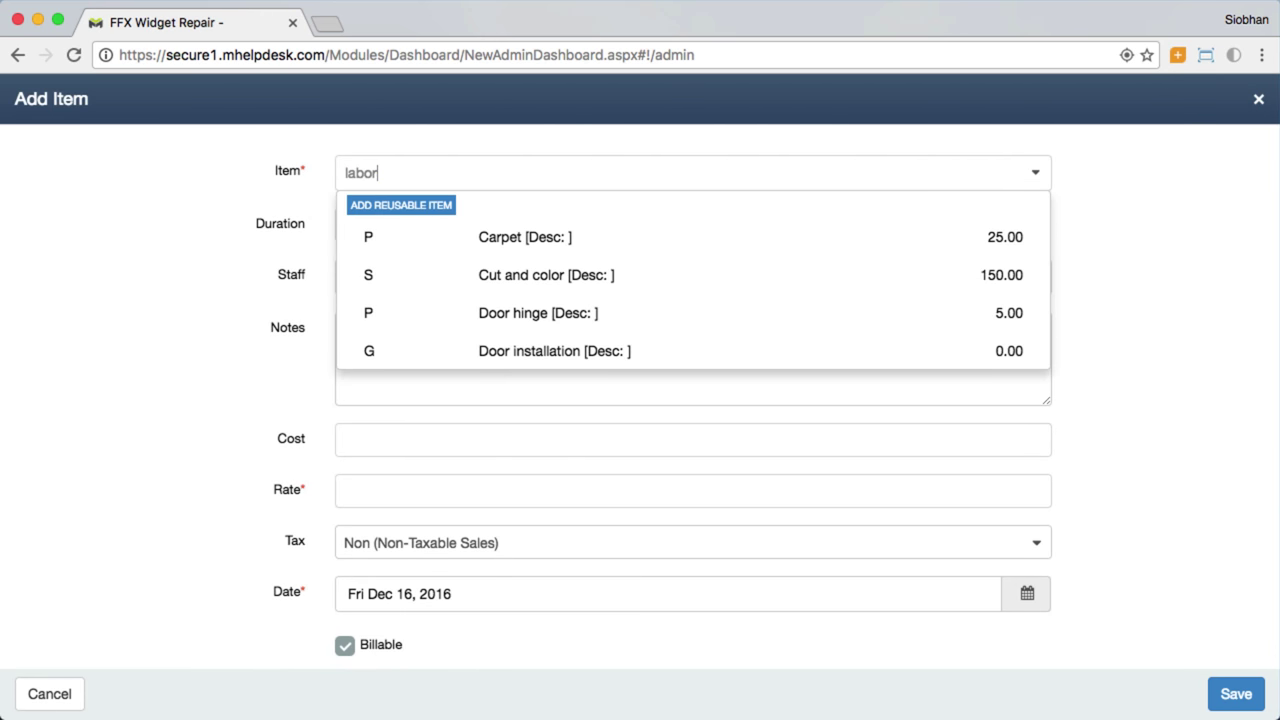
{"action": "left_click", "coordinate": [424, 245]}
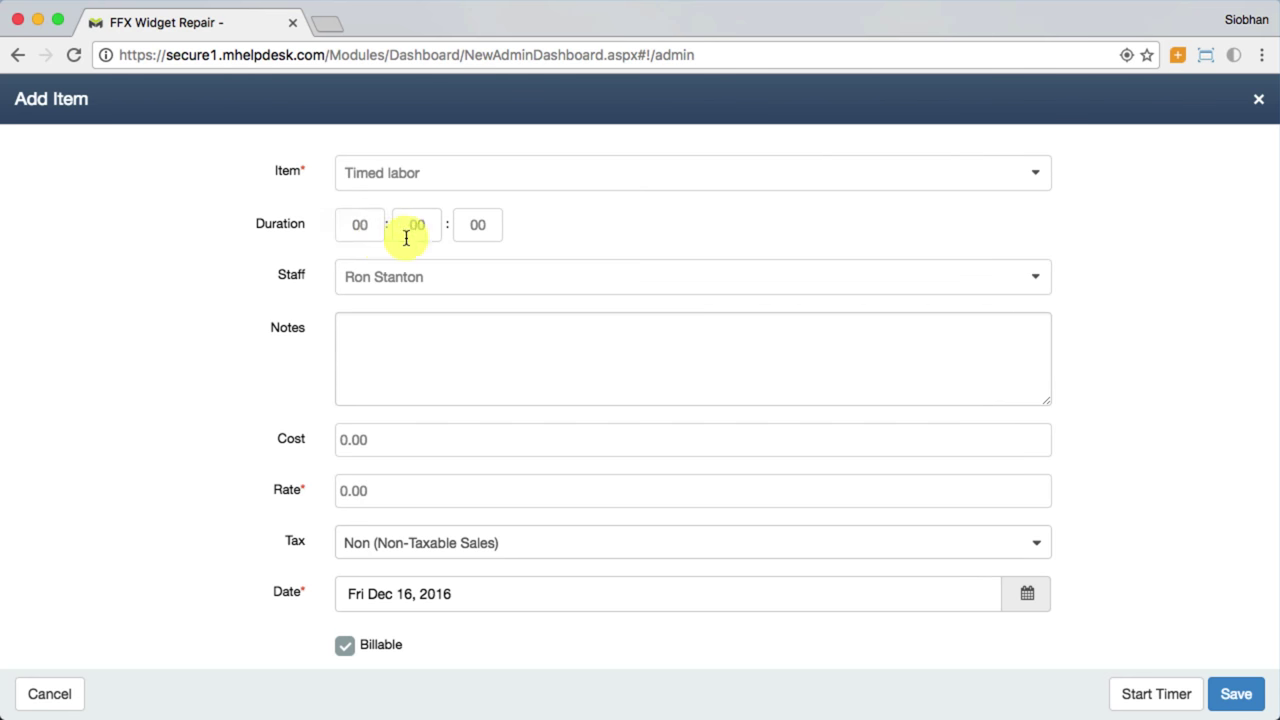
{"action": "left_click", "coordinate": [374, 224]}
{"action": "type", "text": "04"}
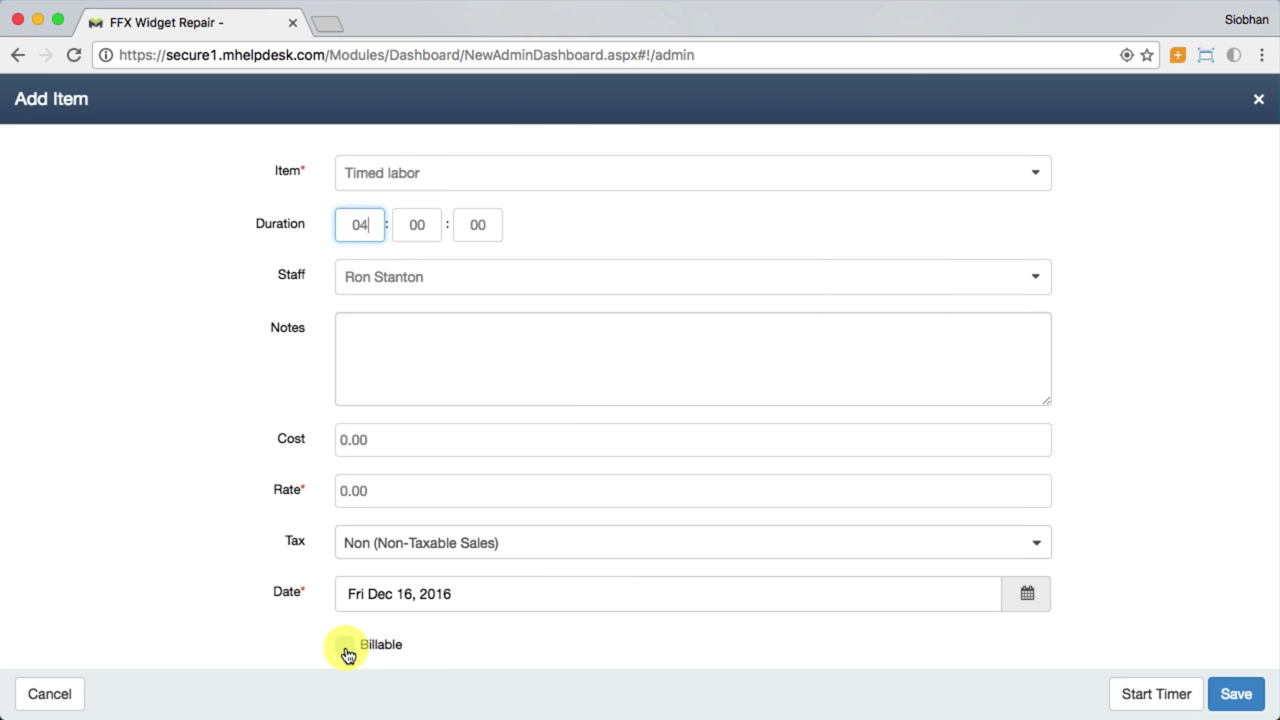
{"action": "left_click", "coordinate": [1236, 691]}
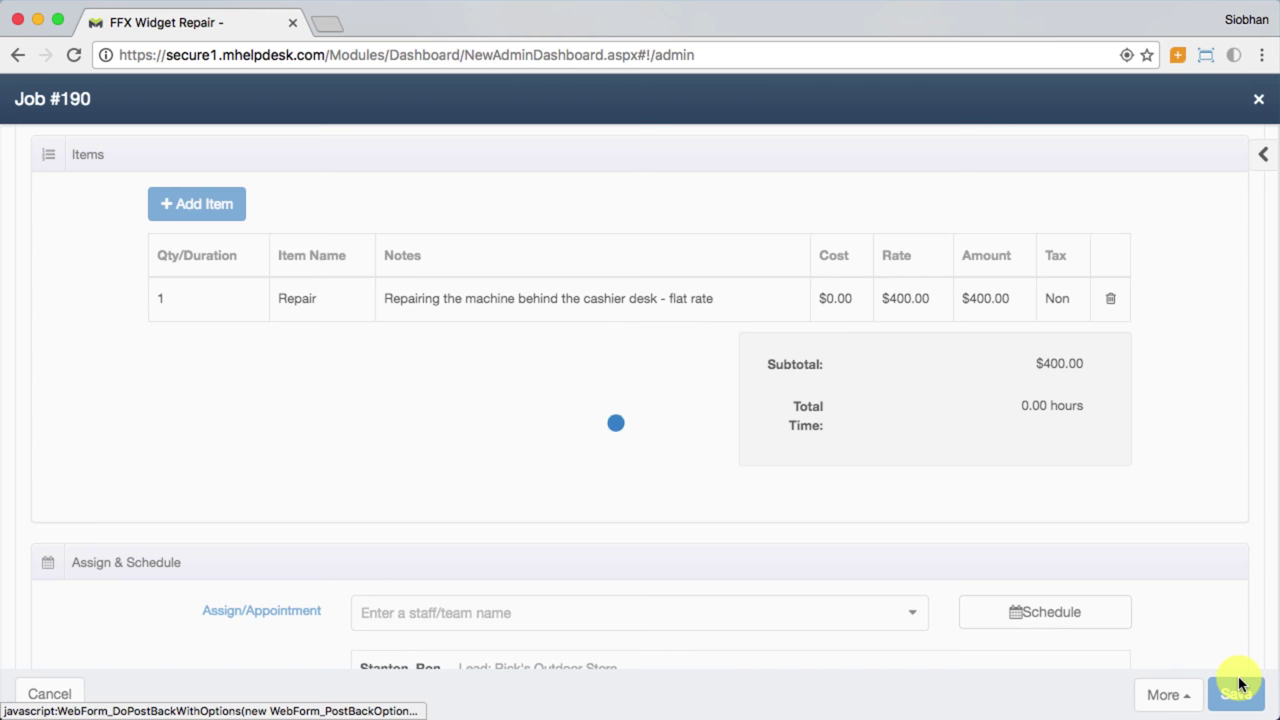
Step: Assign Job #190 to Repair Team and save the assignment
{"action": "scroll", "coordinate": [1183, 634], "scroll_direction": "down", "scroll_amount": 5}
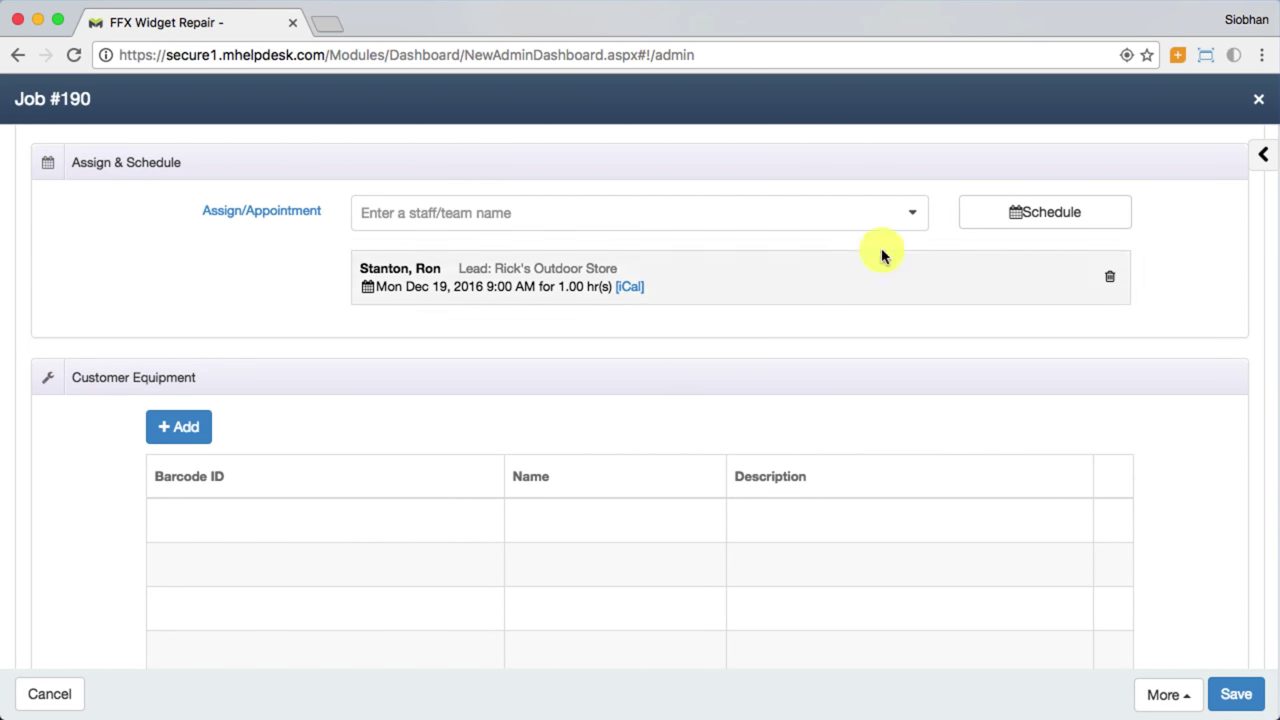
{"action": "left_click", "coordinate": [907, 220]}
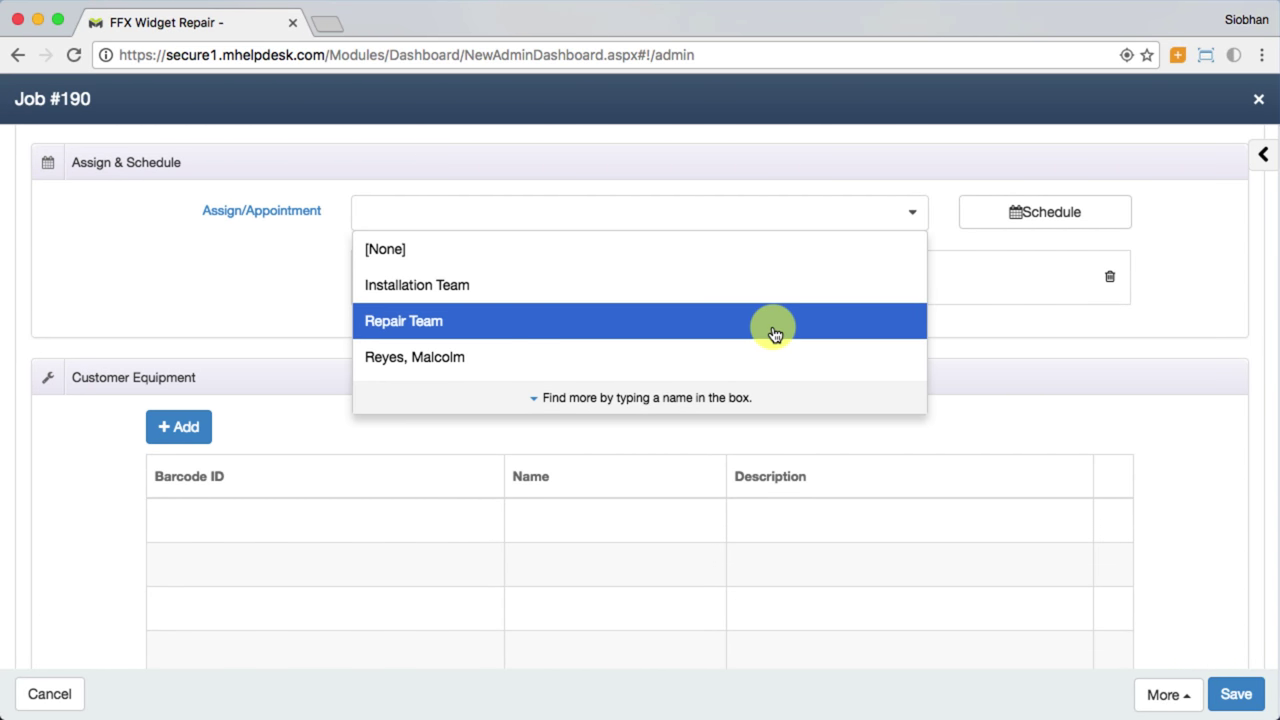
{"action": "left_click", "coordinate": [768, 326]}
{"action": "left_click", "coordinate": [1262, 708]}
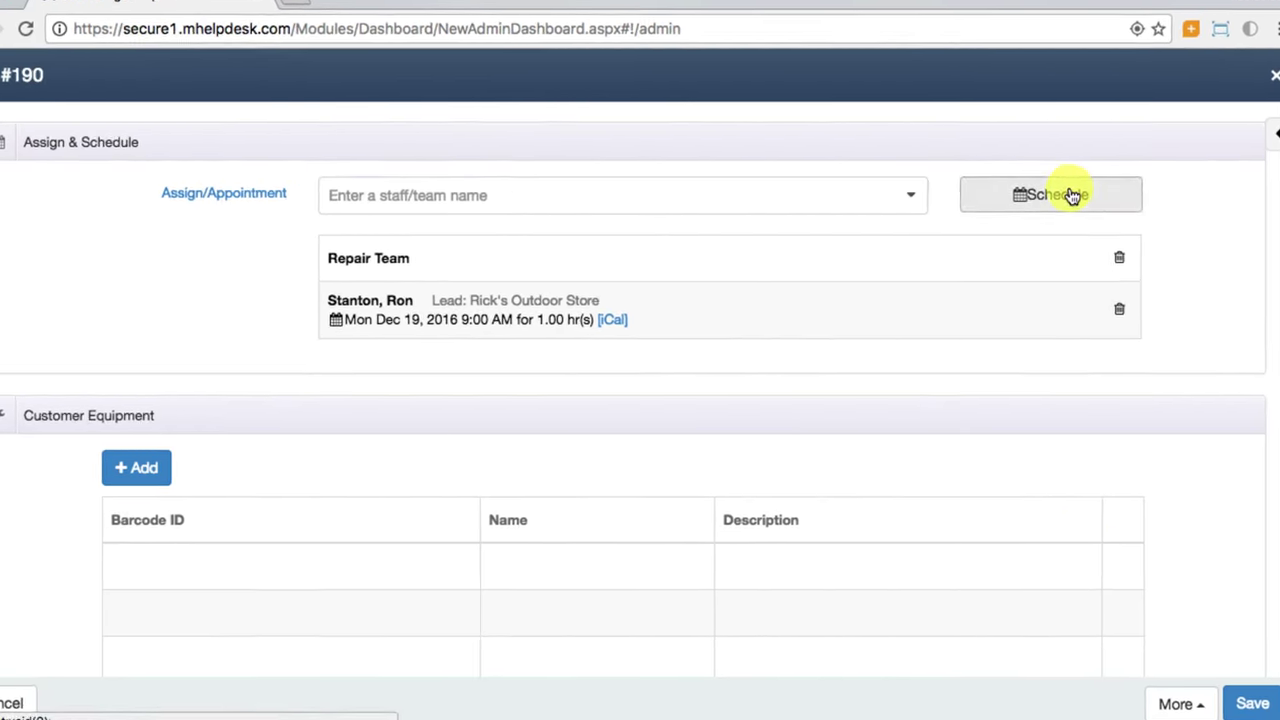
Step: Schedule a non-repeating Repair appointment on Tue Dec 20, 2016, 8–9 AM, and save it
{"action": "left_click", "coordinate": [1072, 195]}
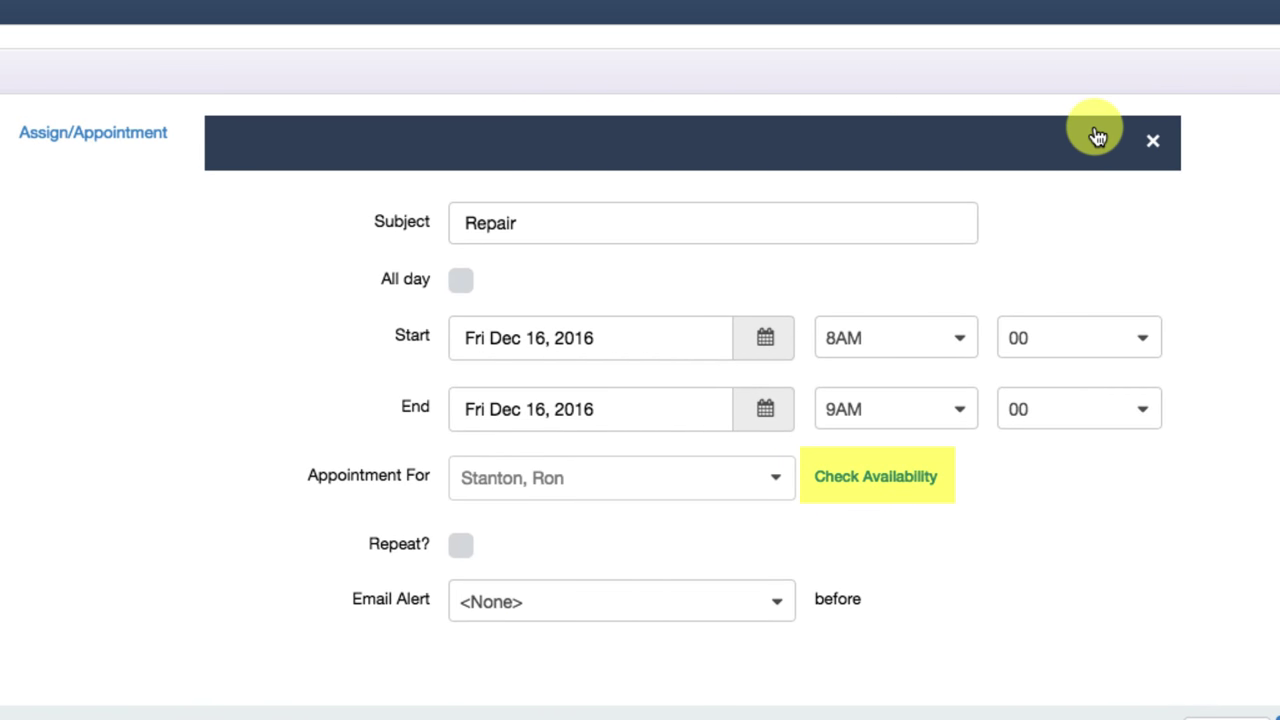
{"action": "left_click", "coordinate": [784, 356]}
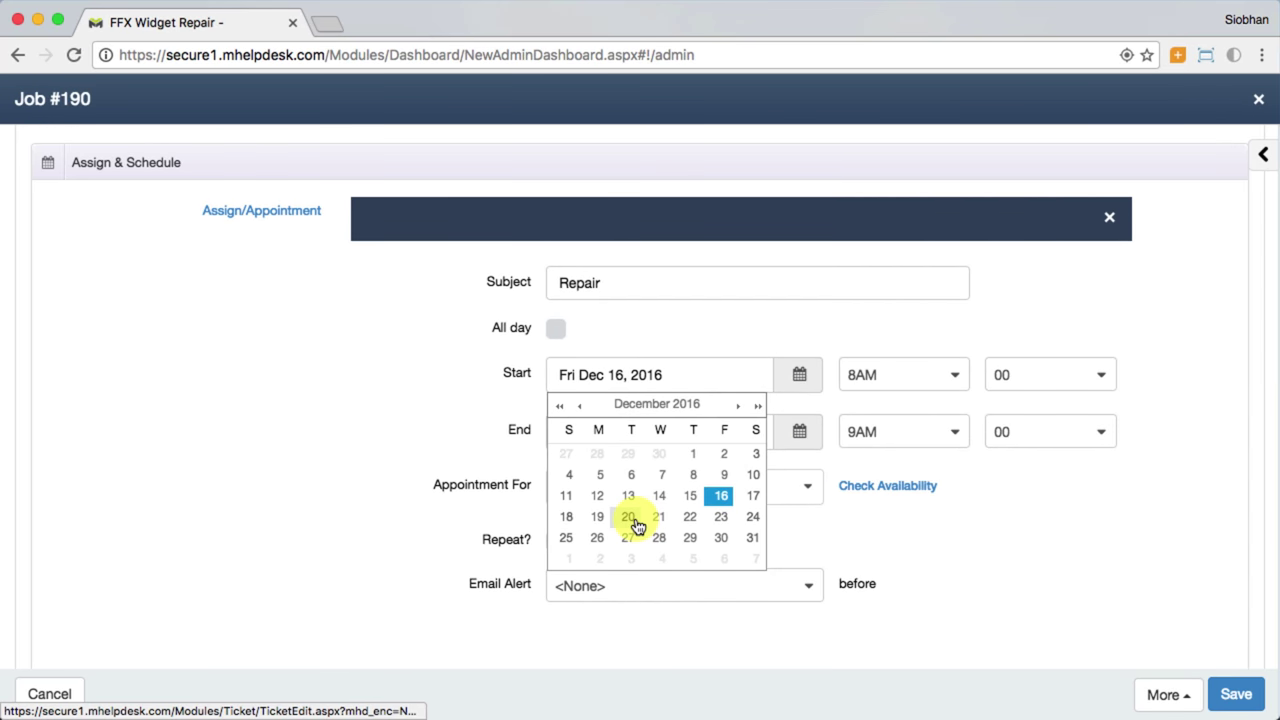
{"action": "left_click", "coordinate": [551, 515]}
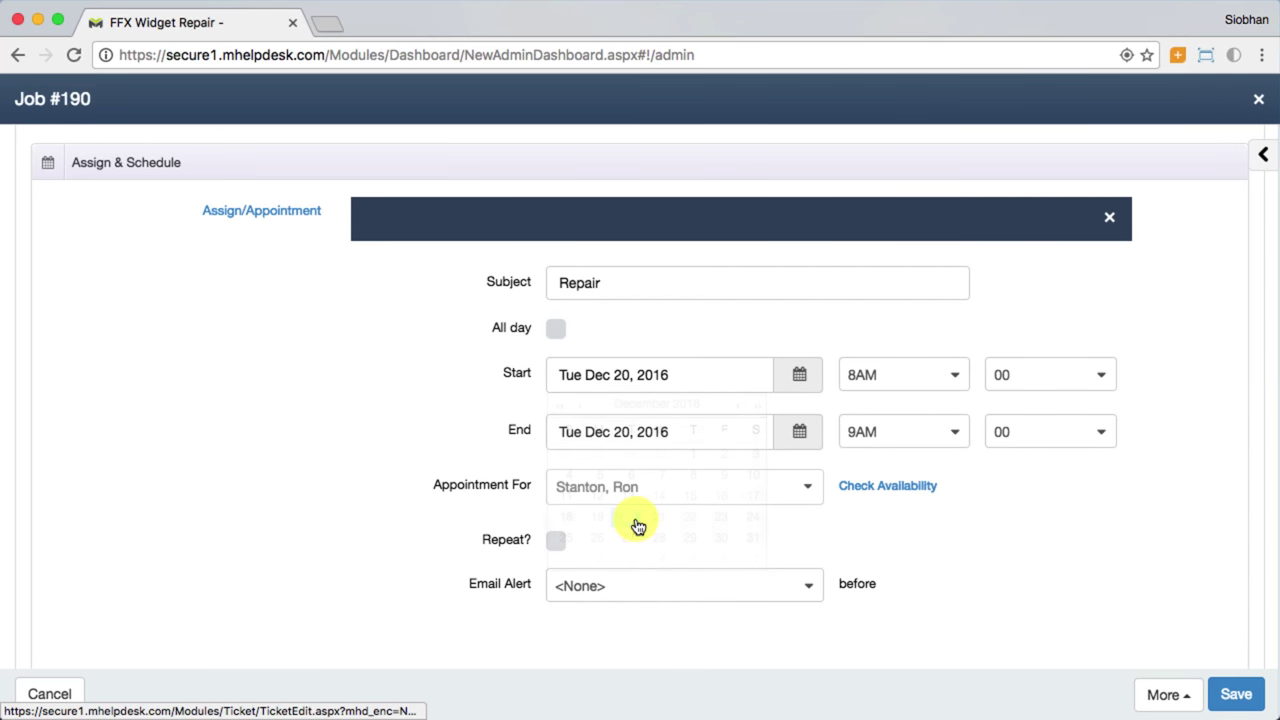
{"action": "left_click", "coordinate": [556, 543]}
{"action": "scroll", "coordinate": [558, 547], "scroll_direction": "down", "scroll_amount": 3}
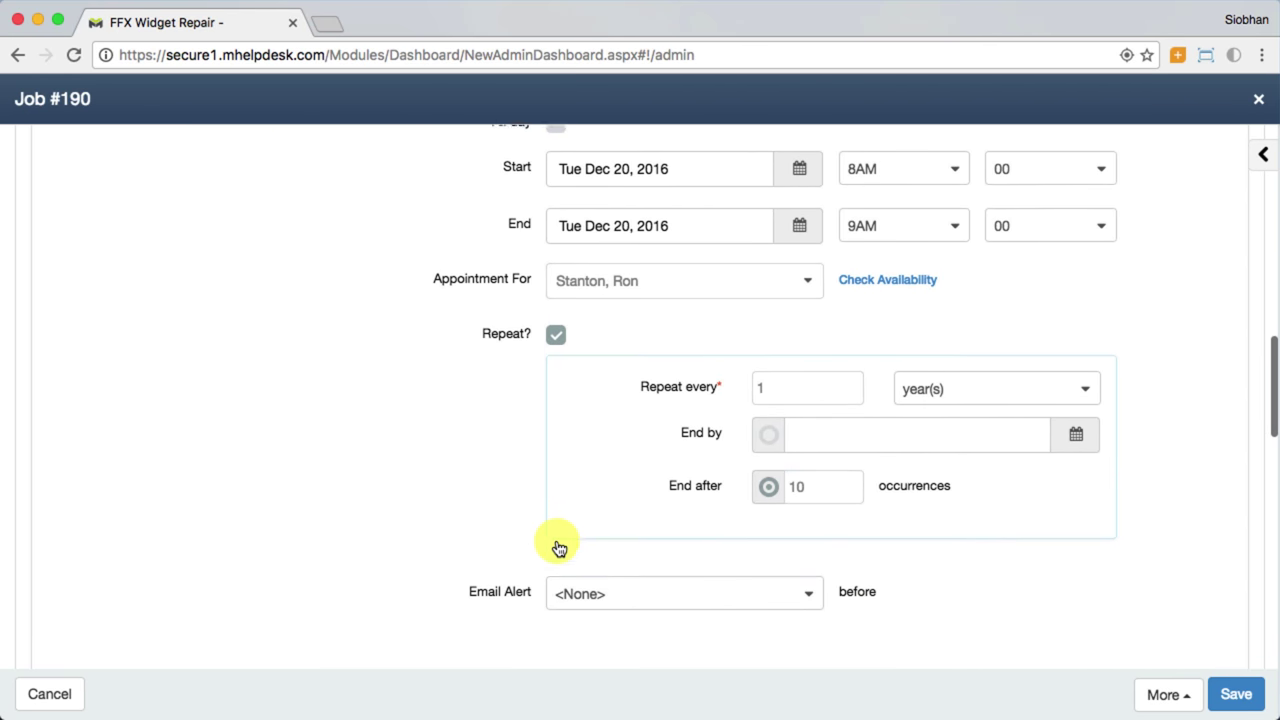
{"action": "scroll", "coordinate": [558, 547], "scroll_direction": "down", "scroll_amount": 1}
{"action": "scroll", "coordinate": [558, 547], "scroll_direction": "up", "scroll_amount": 1}
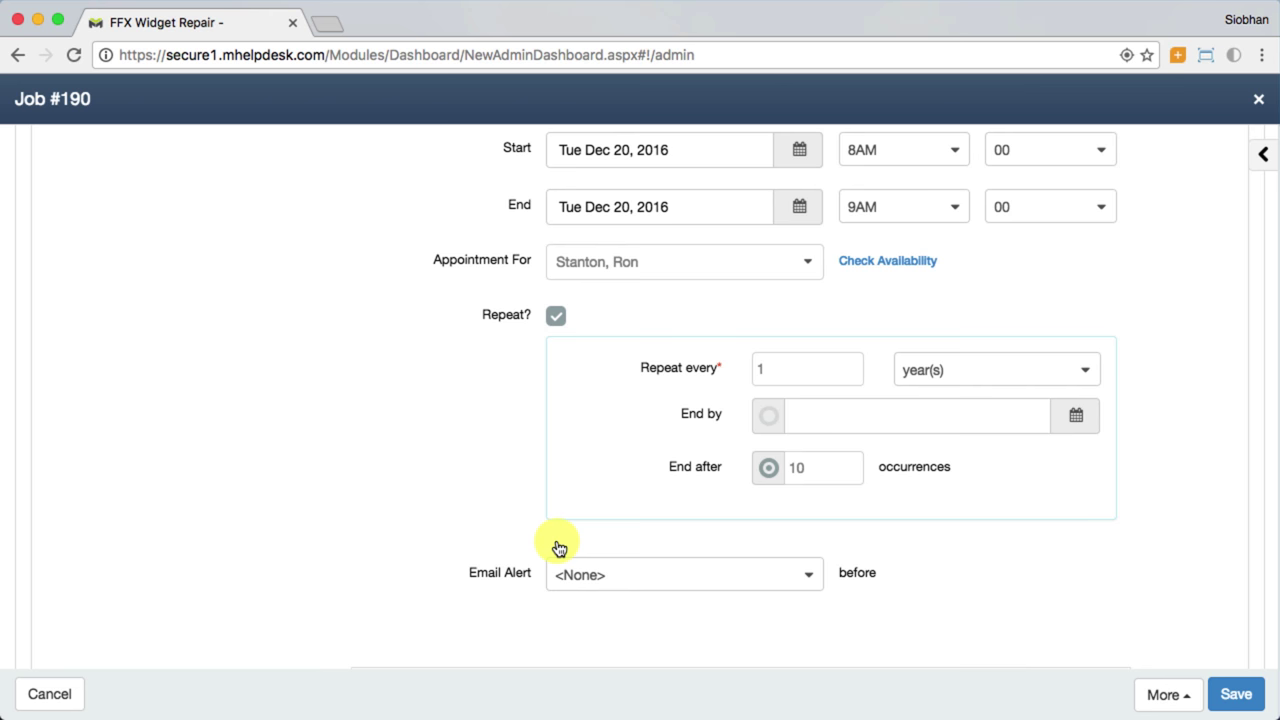
{"action": "left_click", "coordinate": [558, 318]}
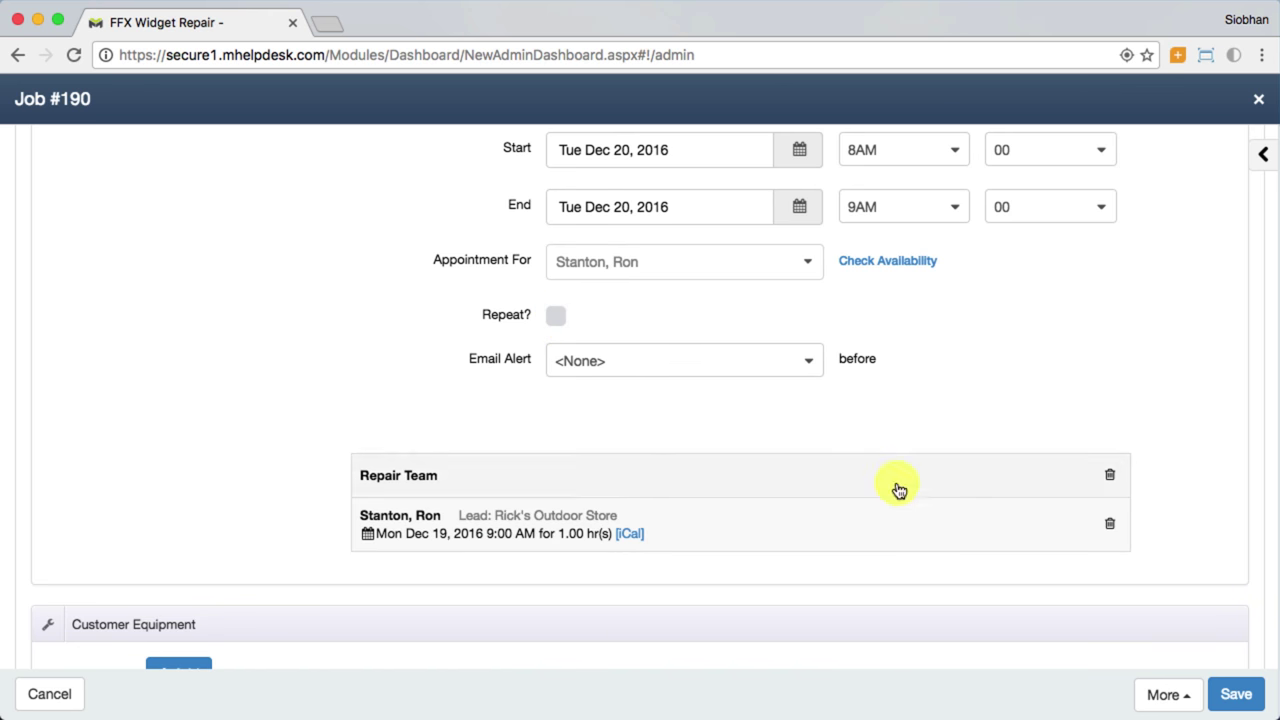
{"action": "left_click", "coordinate": [1230, 694]}
{"action": "scroll", "coordinate": [814, 417], "scroll_direction": "down", "scroll_amount": 4}
{"action": "scroll", "coordinate": [814, 417], "scroll_direction": "up", "scroll_amount": 3}
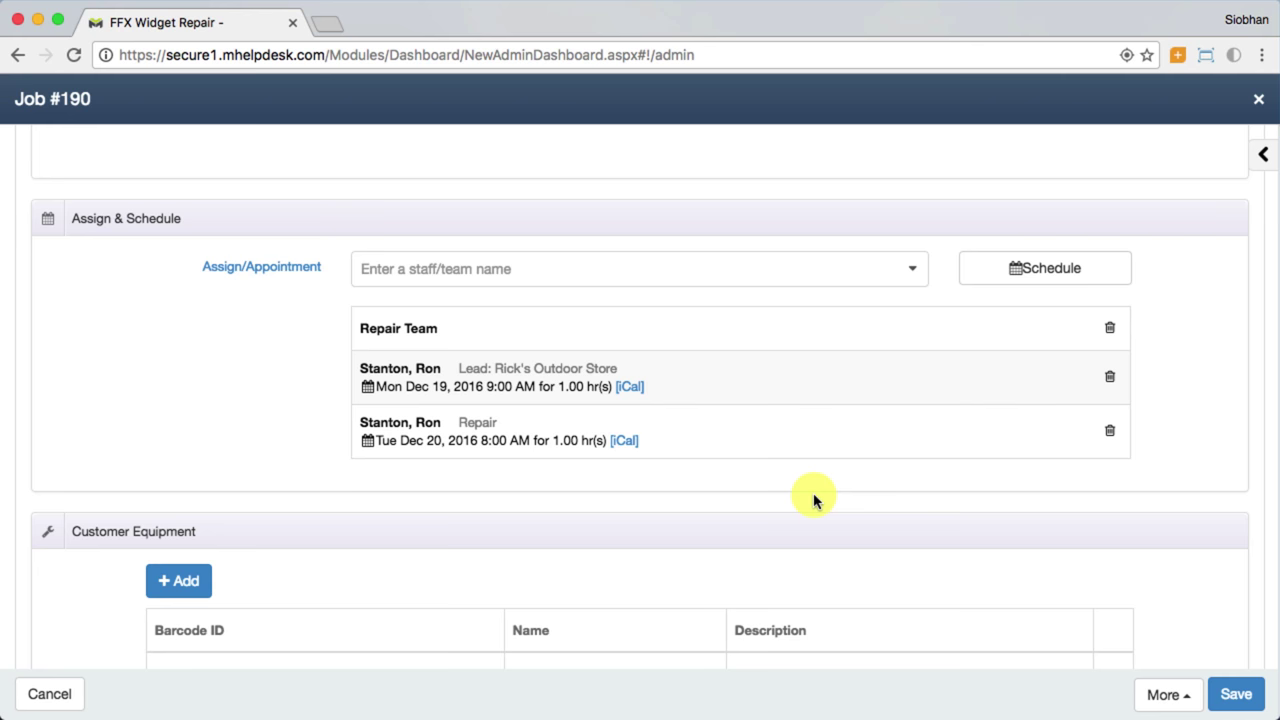
{"action": "scroll", "coordinate": [814, 500], "scroll_direction": "down", "scroll_amount": 3}
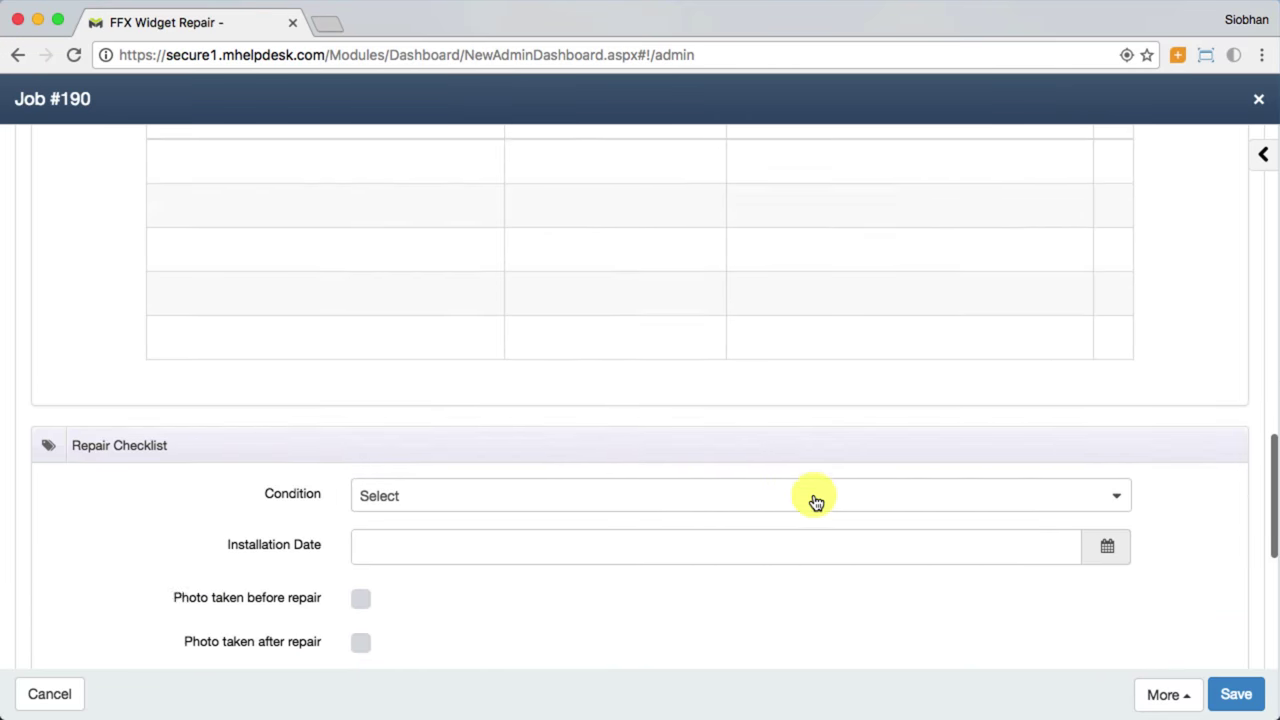
{"action": "scroll", "coordinate": [816, 501], "scroll_direction": "down", "scroll_amount": 4}
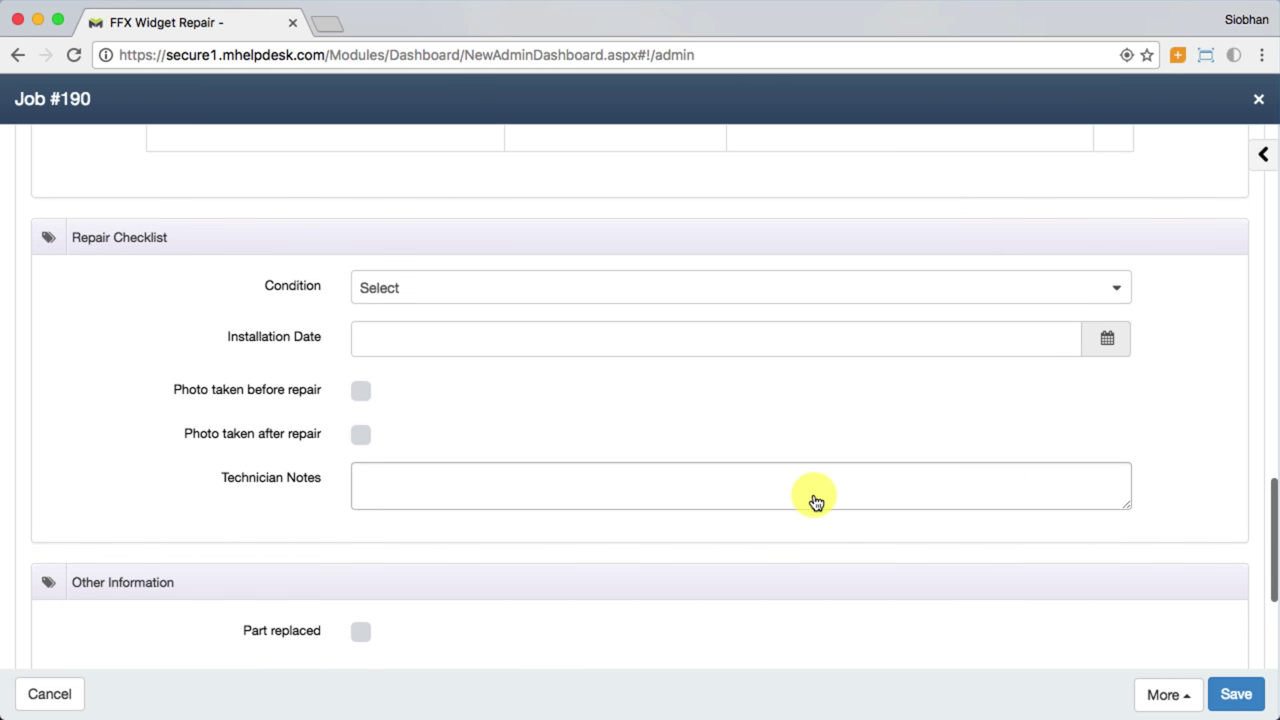
Step: Enter Location 'Basement' and Service notes 'Had to replace a couple of parts'
{"action": "scroll", "coordinate": [816, 501], "scroll_direction": "down", "scroll_amount": 1}
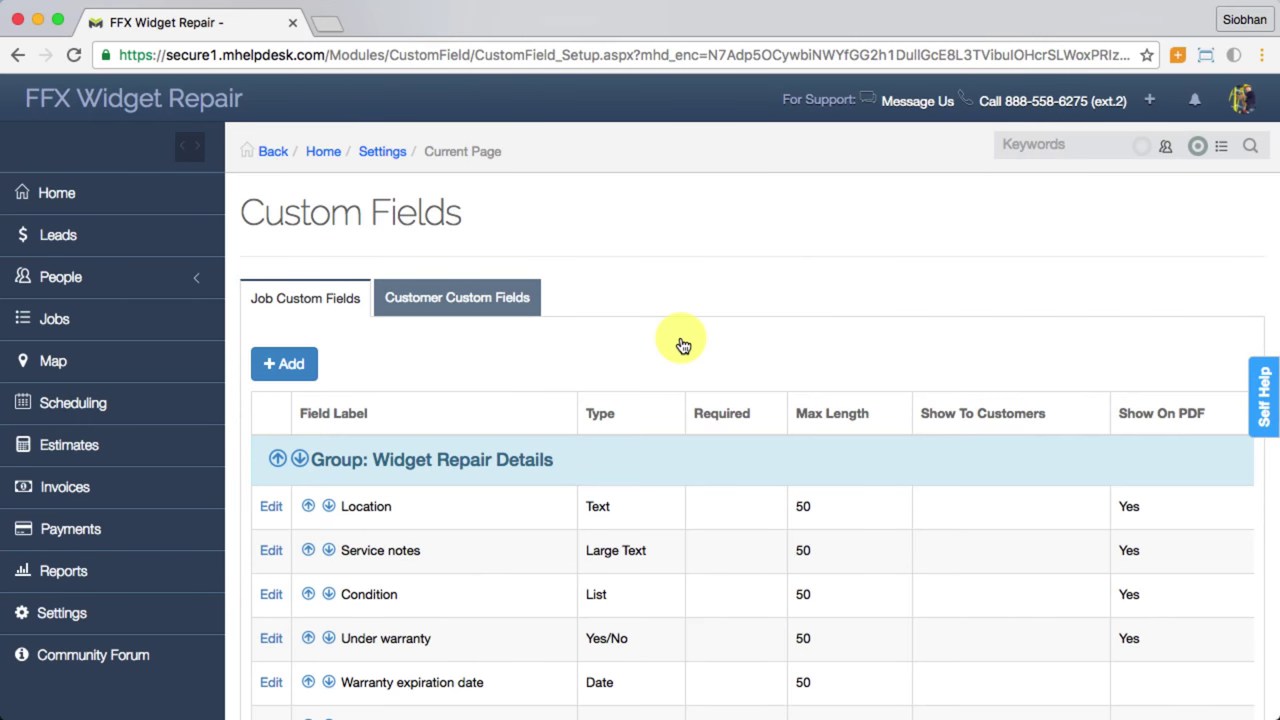
{"action": "scroll", "coordinate": [683, 345], "scroll_direction": "down", "scroll_amount": 10}
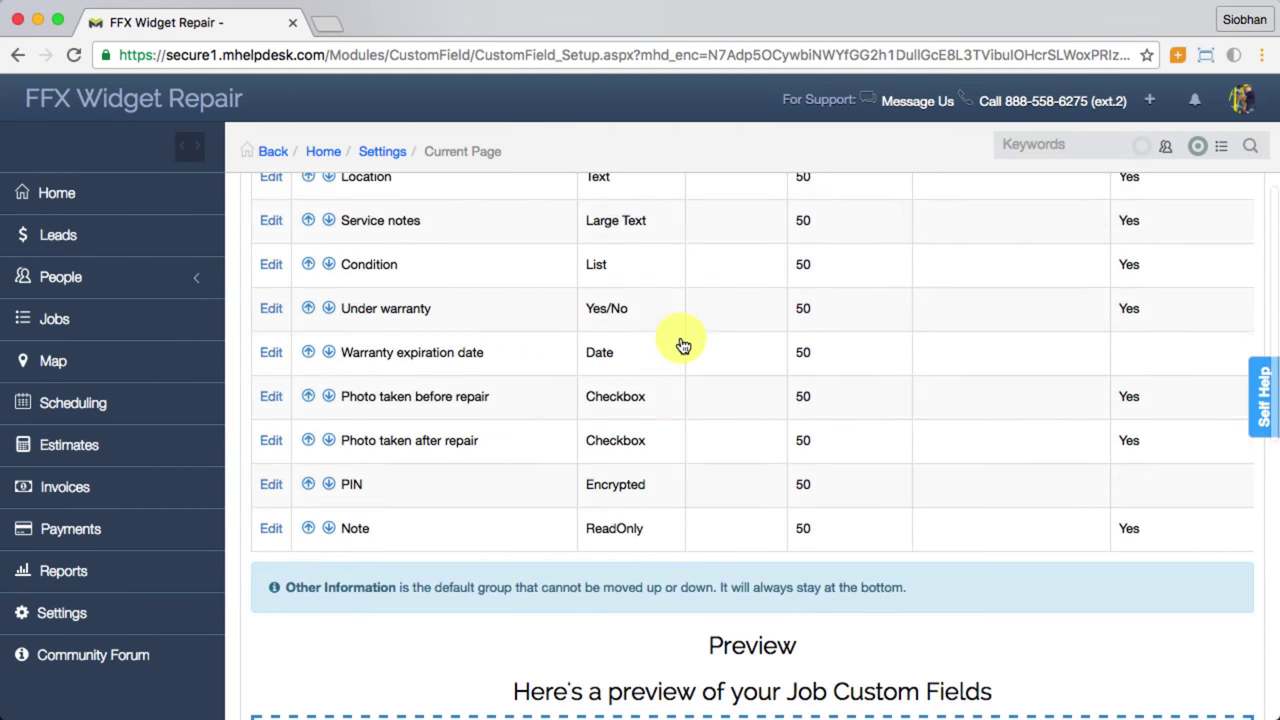
{"action": "scroll", "coordinate": [683, 345], "scroll_direction": "down", "scroll_amount": 5}
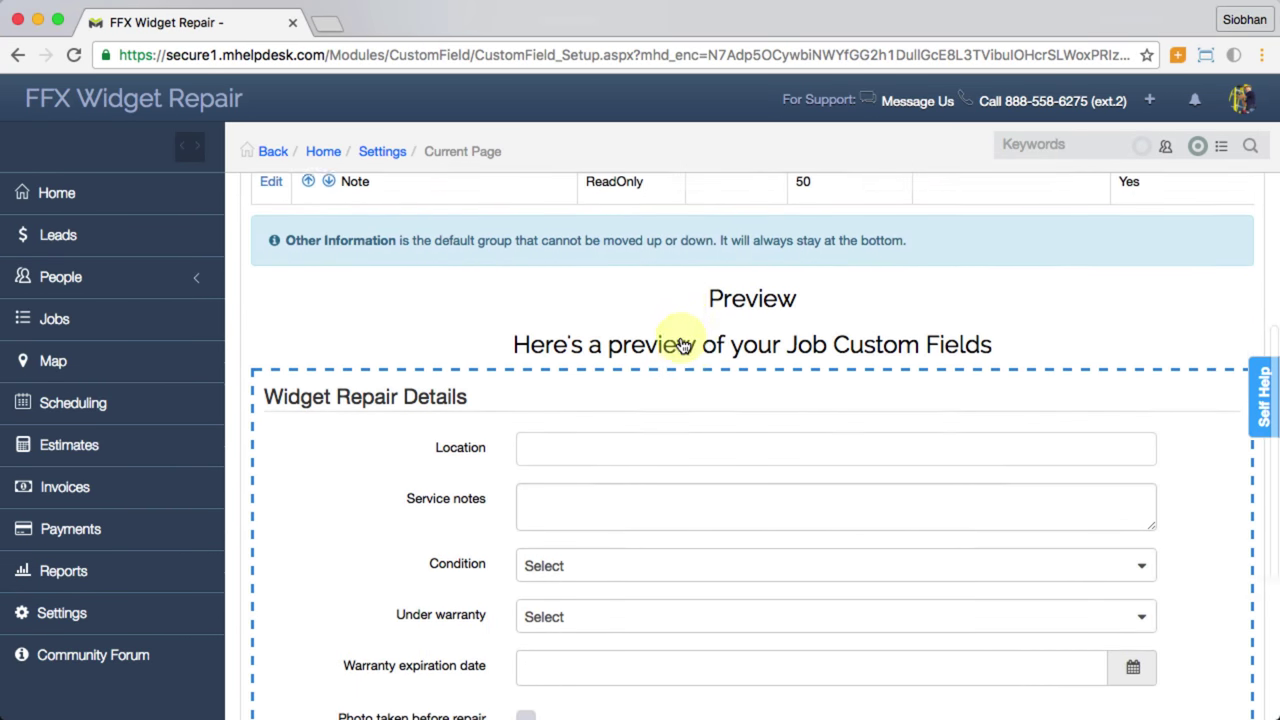
{"action": "scroll", "coordinate": [683, 345], "scroll_direction": "down", "scroll_amount": 3}
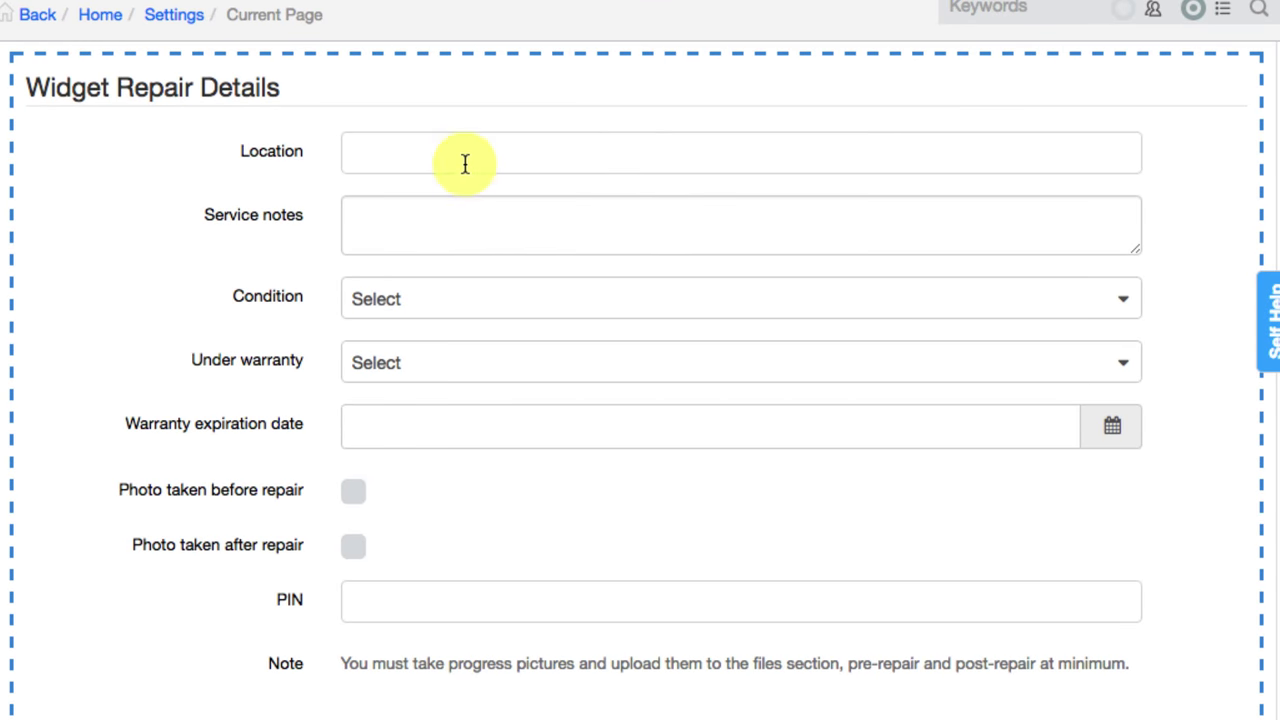
{"action": "left_click", "coordinate": [465, 163]}
{"action": "type", "text": "Basement"}
{"action": "left_click", "coordinate": [354, 208]}
{"action": "type", "text": "Had to replace a c"}
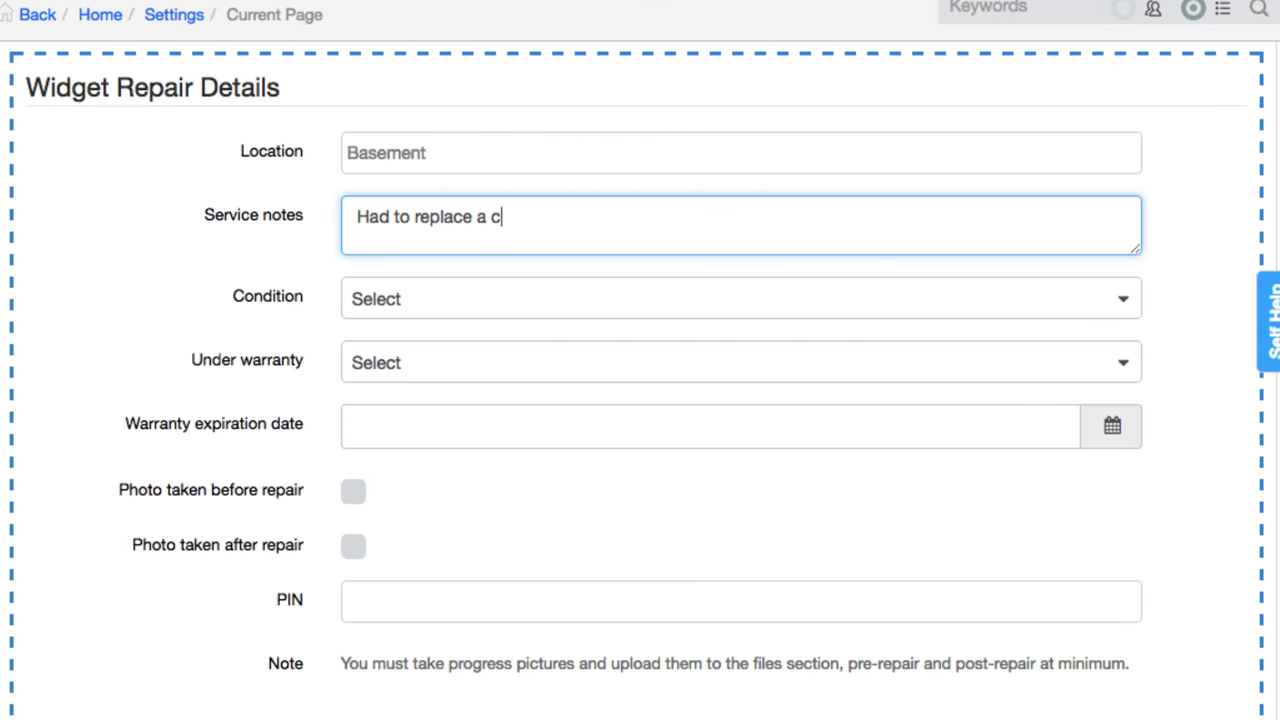
{"action": "type", "text": "ouple of parts"}
Step: Set condition to OK, under warranty to Yes, and warranty expiration to Sep 30, 2016
{"action": "left_click", "coordinate": [399, 292]}
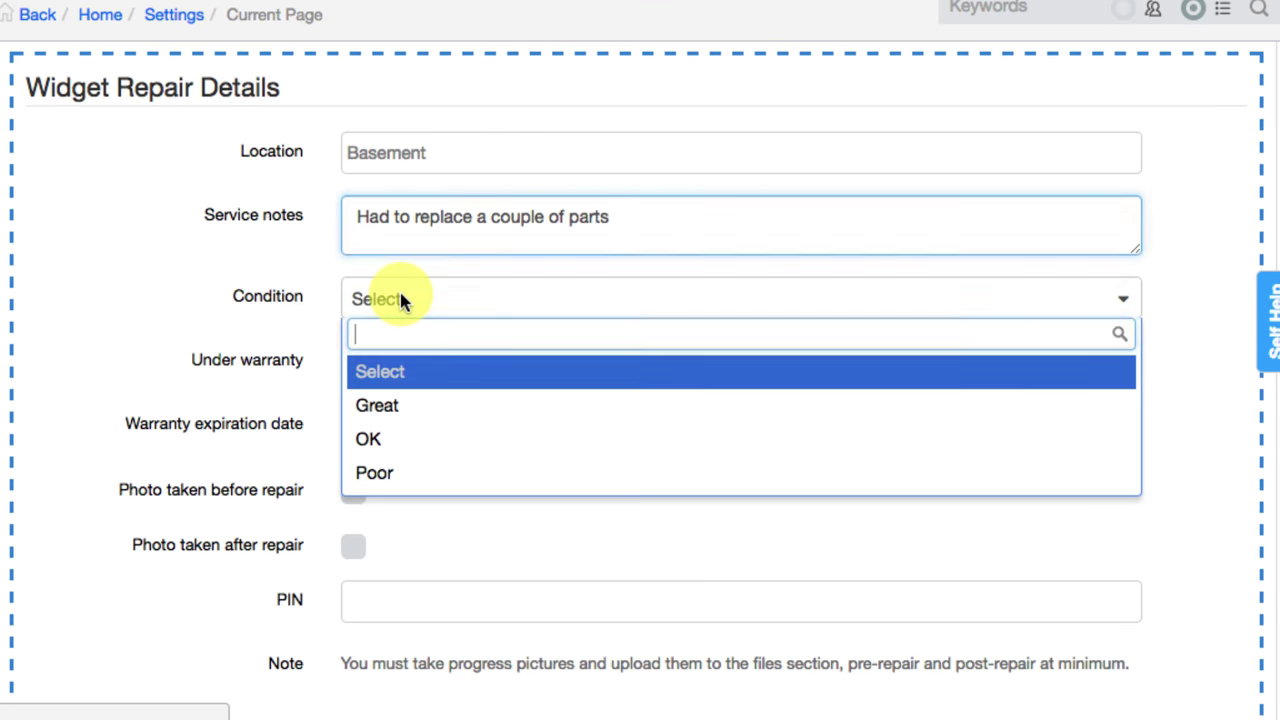
{"action": "left_click", "coordinate": [382, 441]}
{"action": "left_click", "coordinate": [386, 368]}
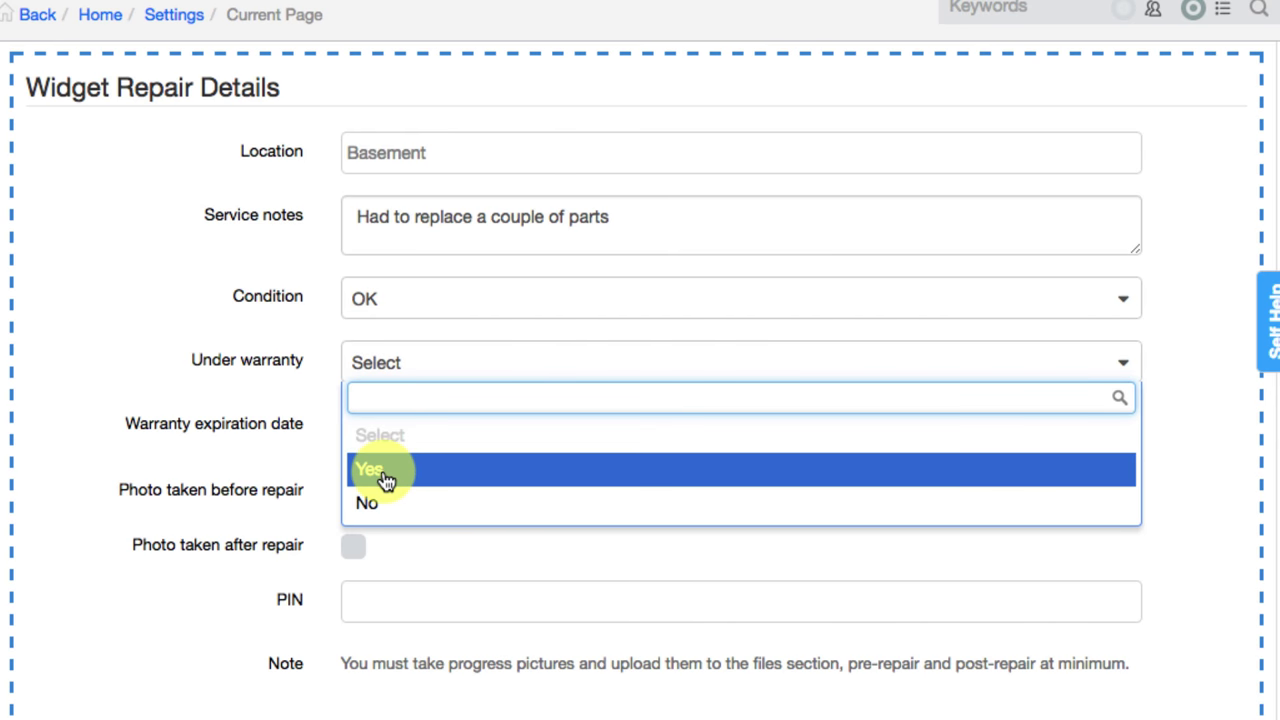
{"action": "left_click", "coordinate": [384, 476]}
{"action": "left_click", "coordinate": [1112, 426]}
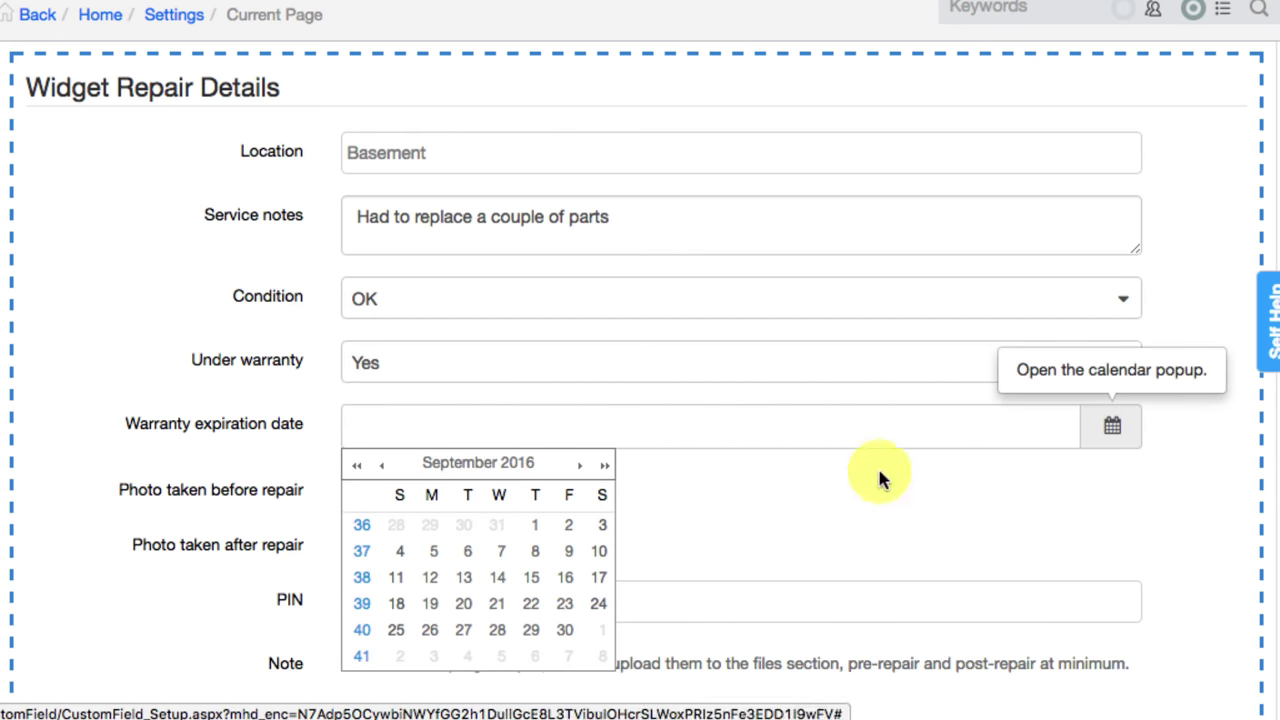
{"action": "left_click", "coordinate": [566, 630]}
Step: Tick the before- and after-repair photo boxes and enter a PIN
{"action": "left_click", "coordinate": [353, 491]}
{"action": "left_click", "coordinate": [355, 545]}
{"action": "left_click", "coordinate": [363, 603]}
{"action": "type", "text": "1234"}
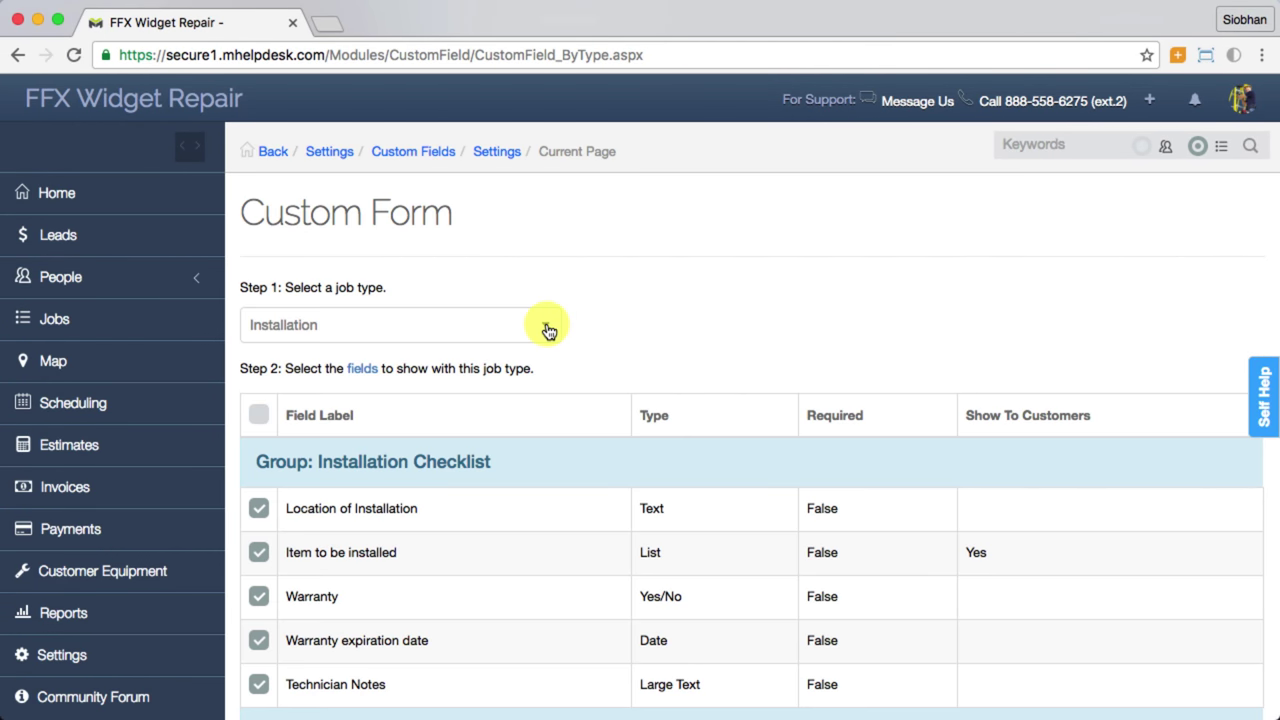
Step: Show the Repair job type's custom fields on Custom Form, then switch back to Installation
{"action": "left_click", "coordinate": [545, 328]}
{"action": "left_click", "coordinate": [460, 461]}
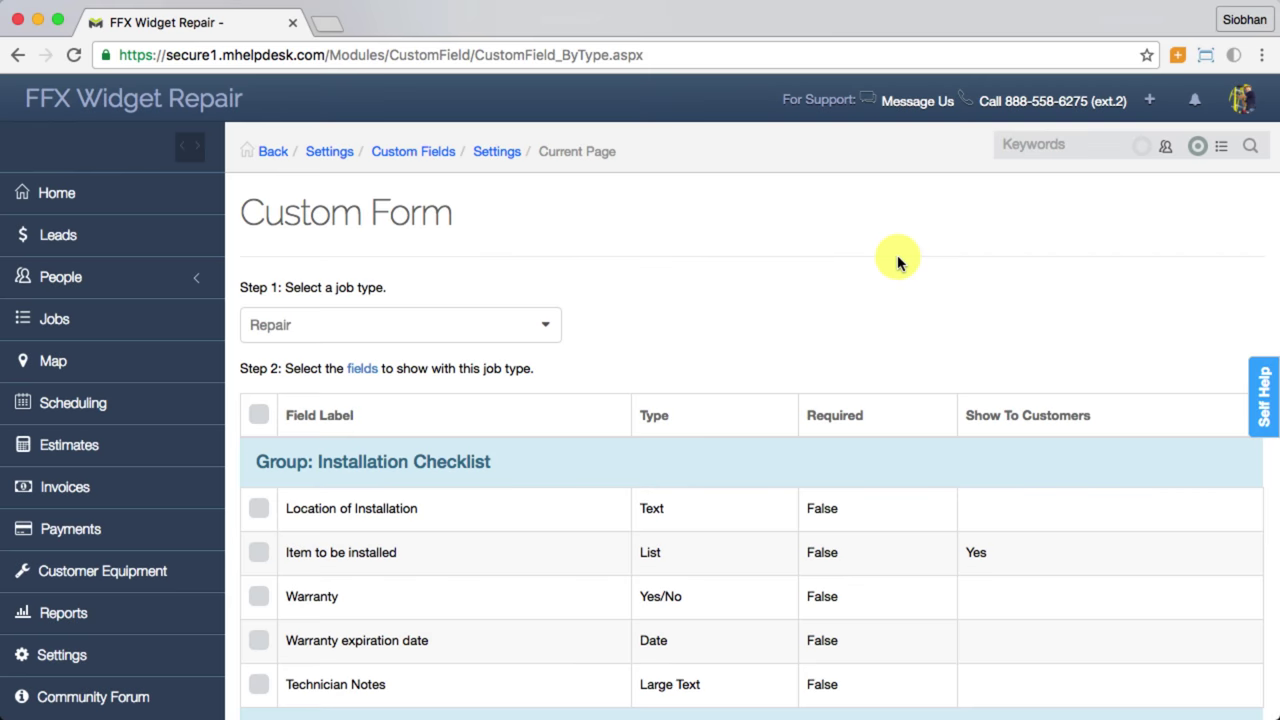
{"action": "scroll", "coordinate": [898, 262], "scroll_direction": "down", "scroll_amount": 5}
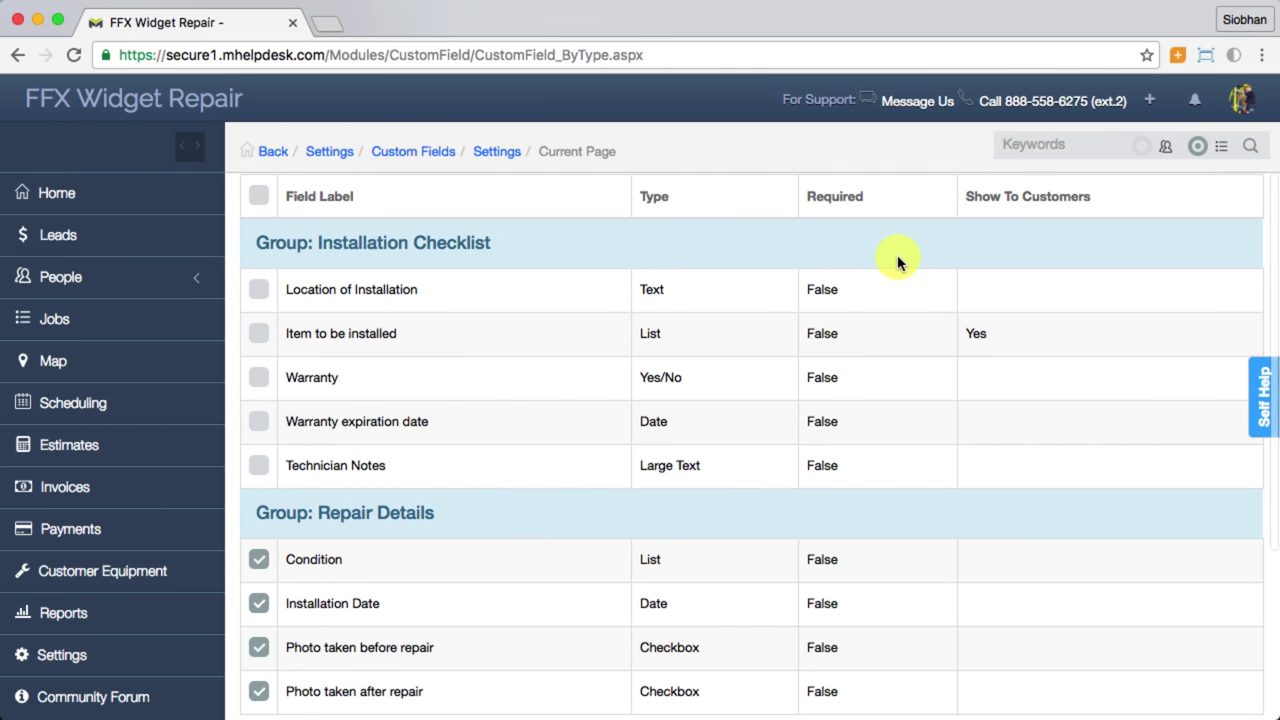
{"action": "scroll", "coordinate": [898, 262], "scroll_direction": "up", "scroll_amount": 3}
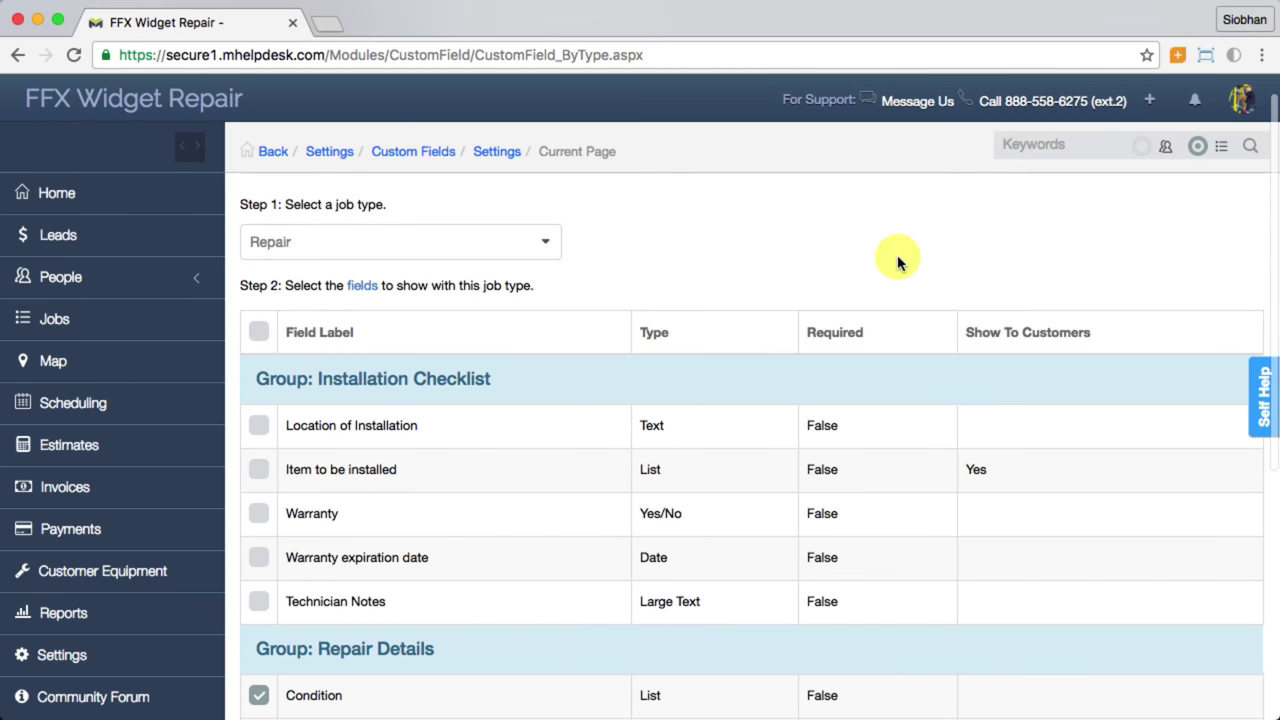
{"action": "left_click", "coordinate": [493, 249]}
{"action": "left_click", "coordinate": [386, 301]}
{"action": "scroll", "coordinate": [651, 314], "scroll_direction": "down", "scroll_amount": 6}
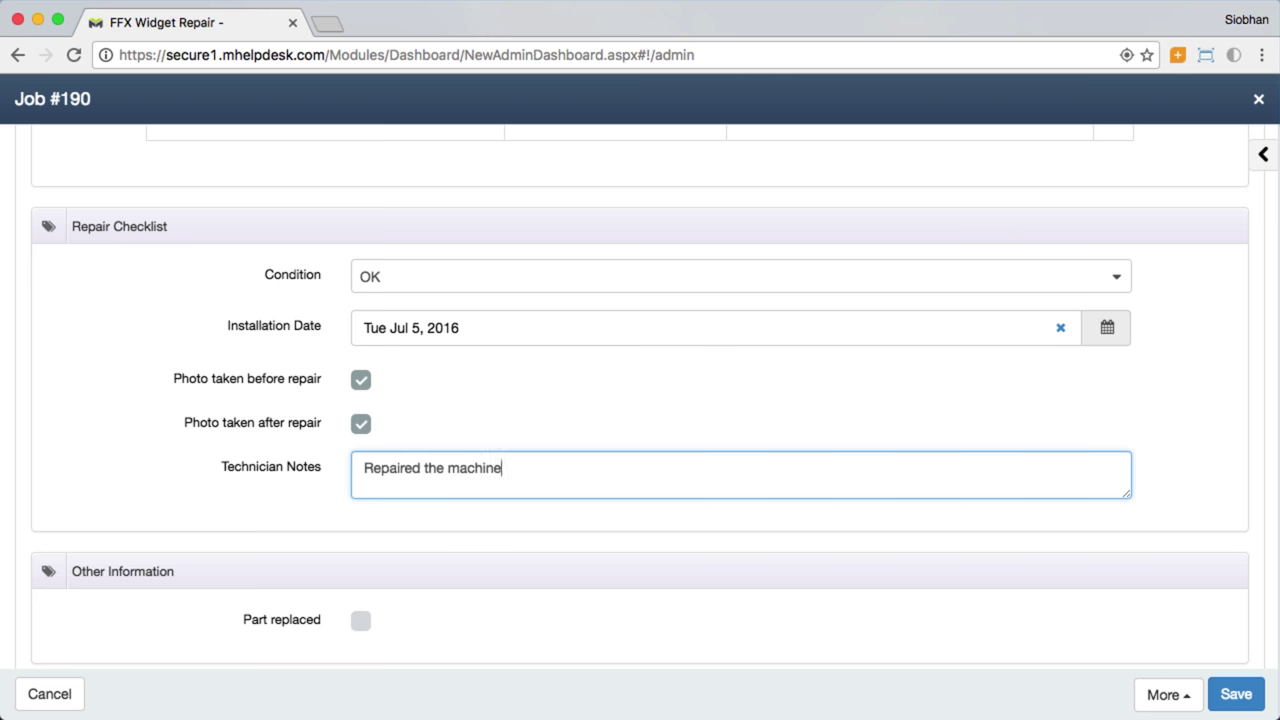
Step: Save Job #190's changes, then close its window to reach the All Jobs list
{"action": "scroll", "coordinate": [640, 400], "scroll_direction": "down", "scroll_amount": 8}
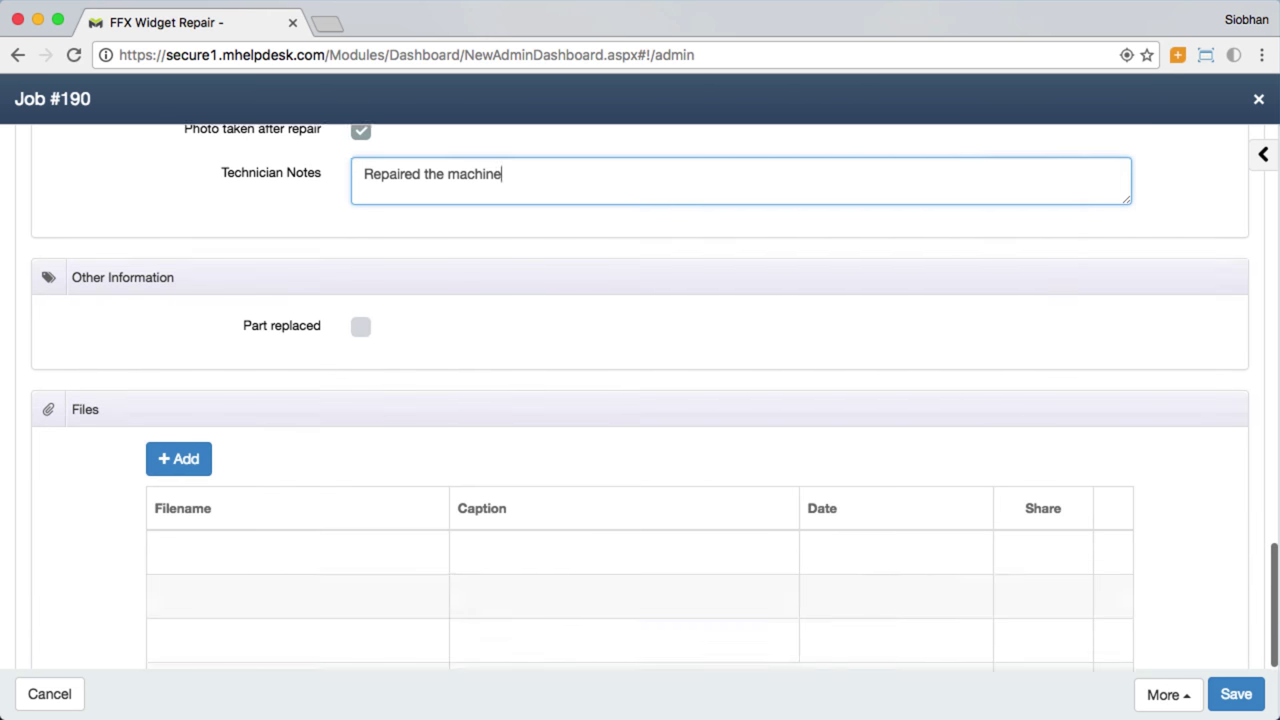
{"action": "scroll", "coordinate": [700, 450], "scroll_direction": "down", "scroll_amount": 2}
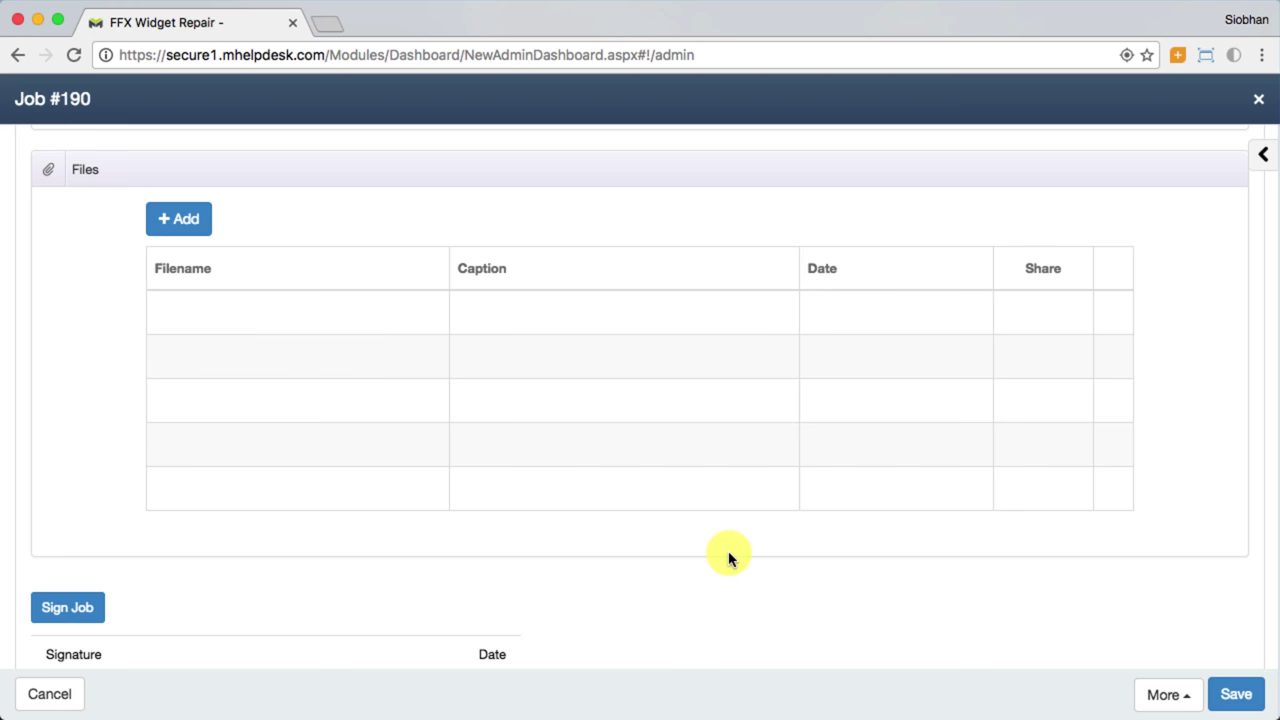
{"action": "left_click", "coordinate": [1232, 692]}
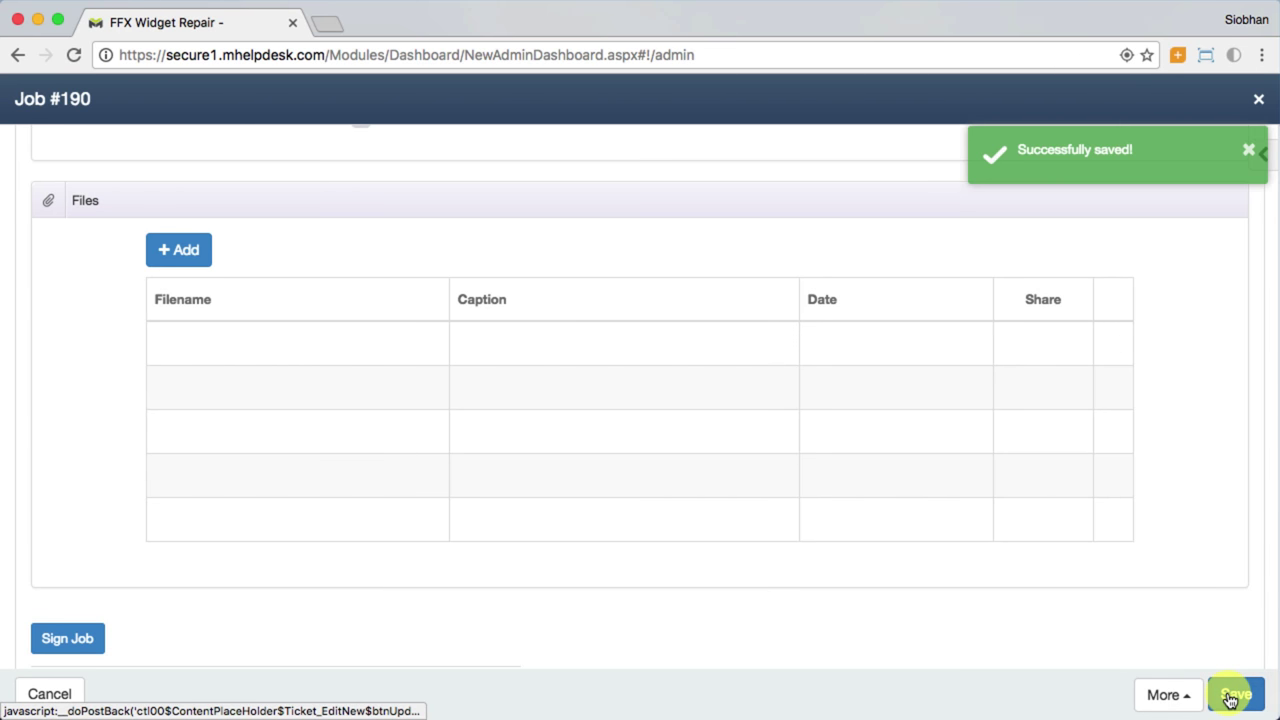
{"action": "left_click", "coordinate": [1258, 99]}
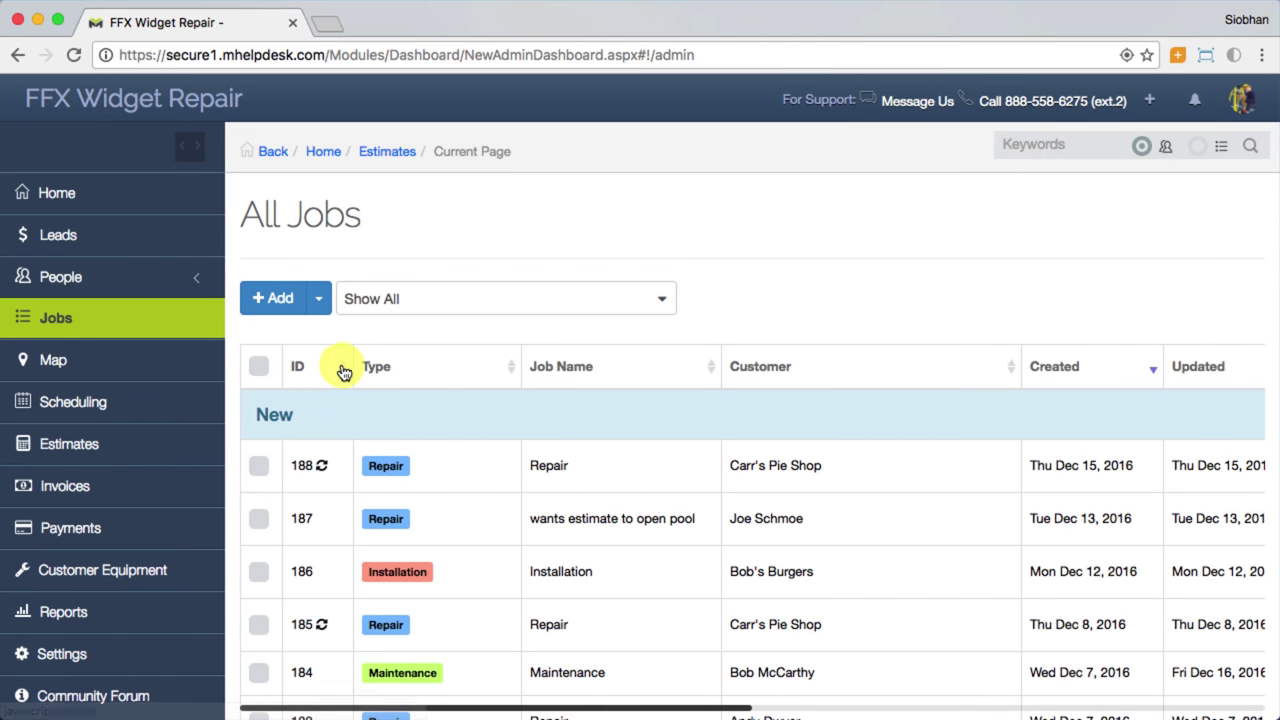
Step: Sort the All Jobs list by ascending ID, leaving the Show All filter unchanged
{"action": "left_click", "coordinate": [347, 373]}
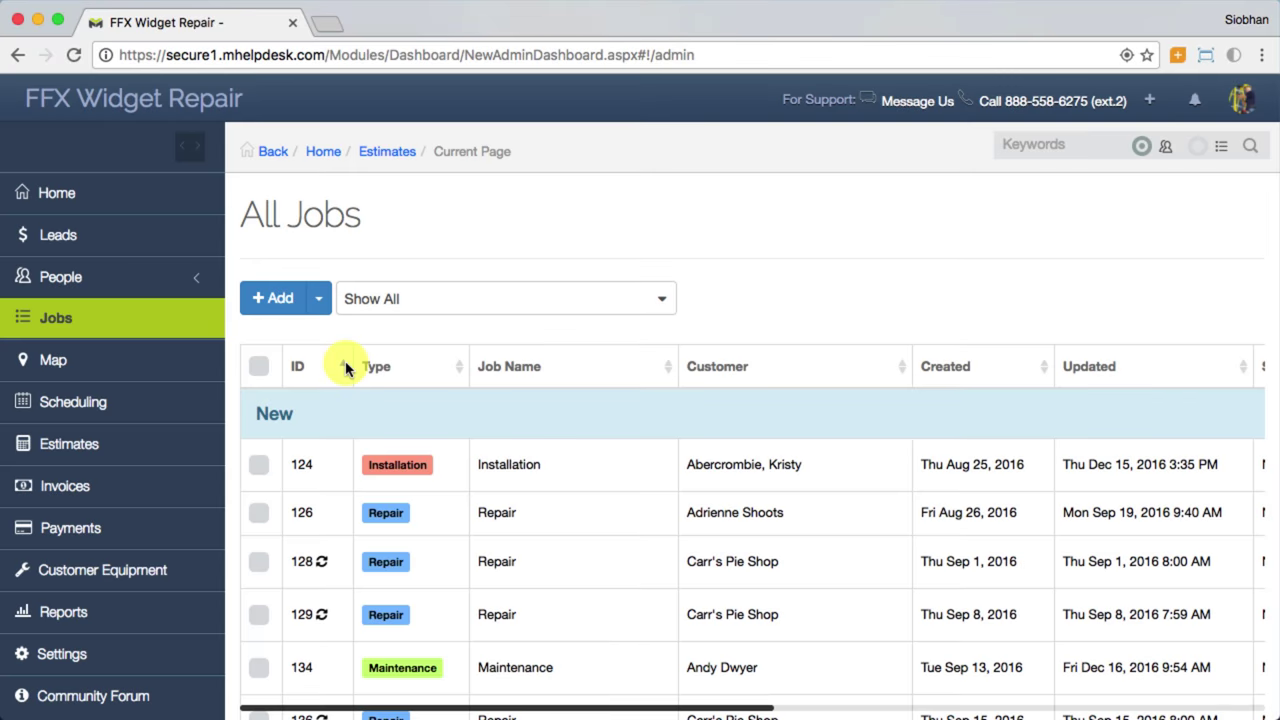
{"action": "left_click", "coordinate": [664, 301]}
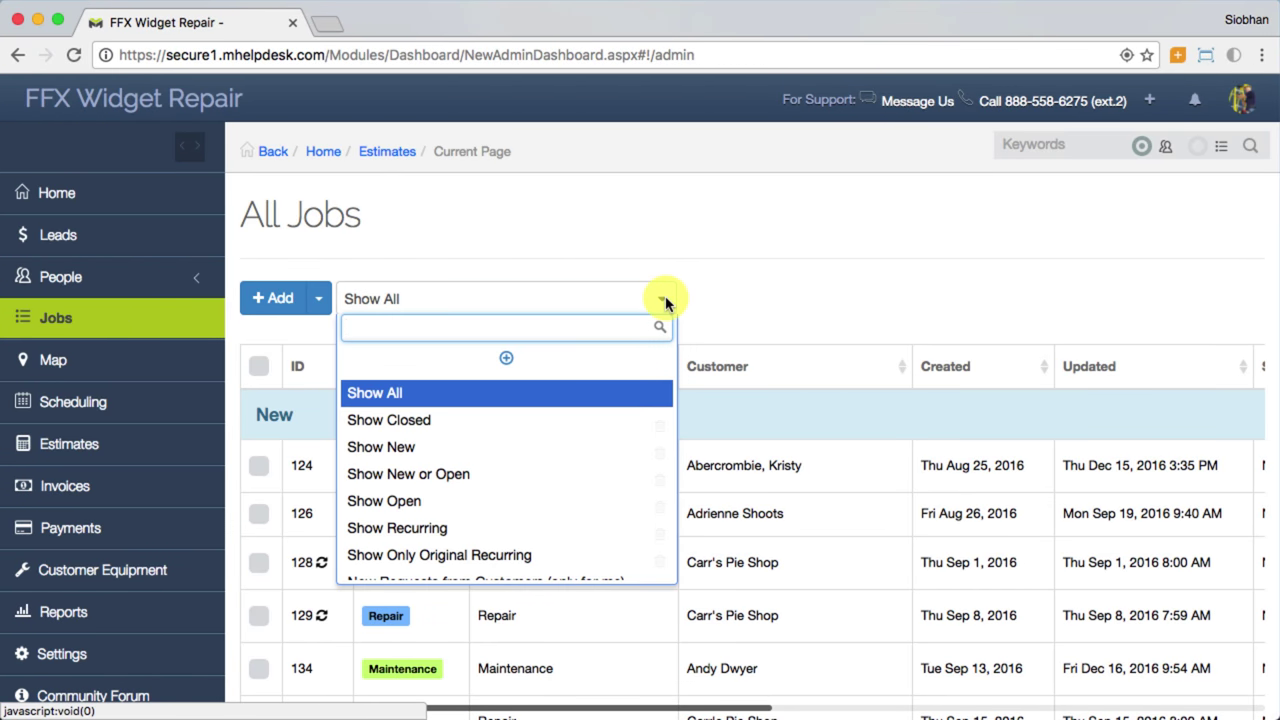
{"action": "left_click", "coordinate": [660, 300]}
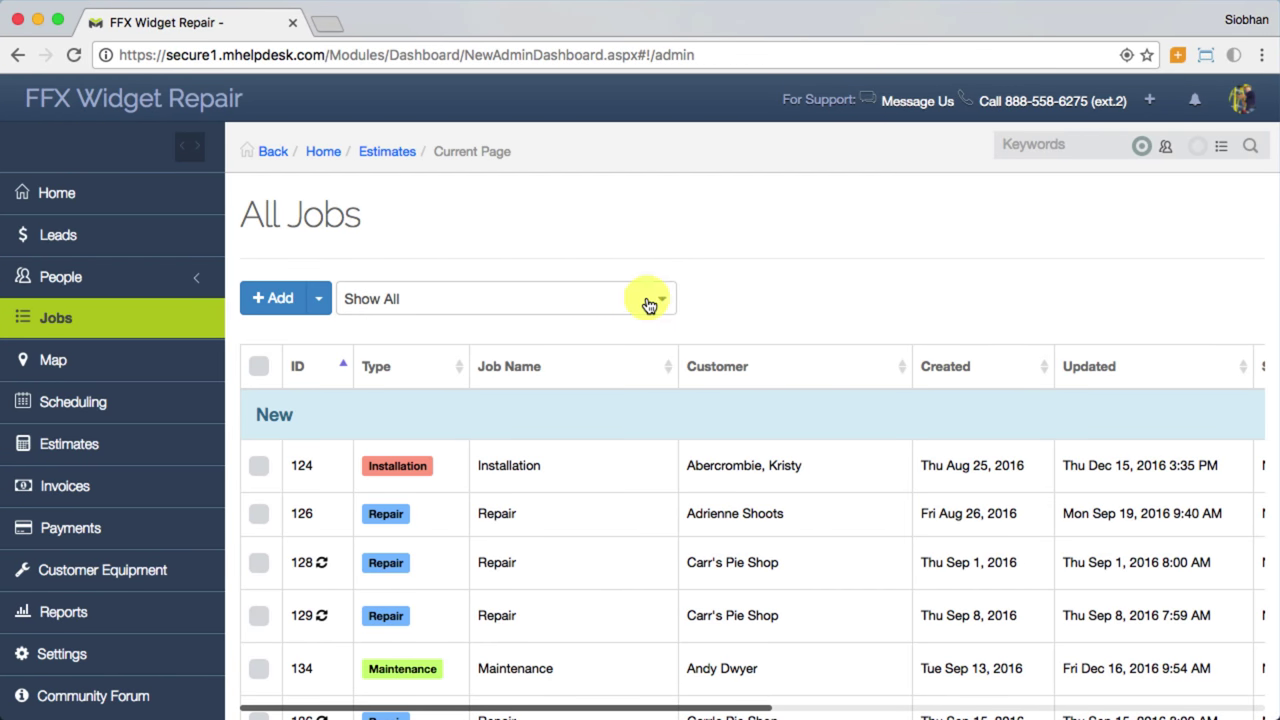
Step: Bring up Customize View to choose which job list columns appear
{"action": "left_click", "coordinate": [319, 302]}
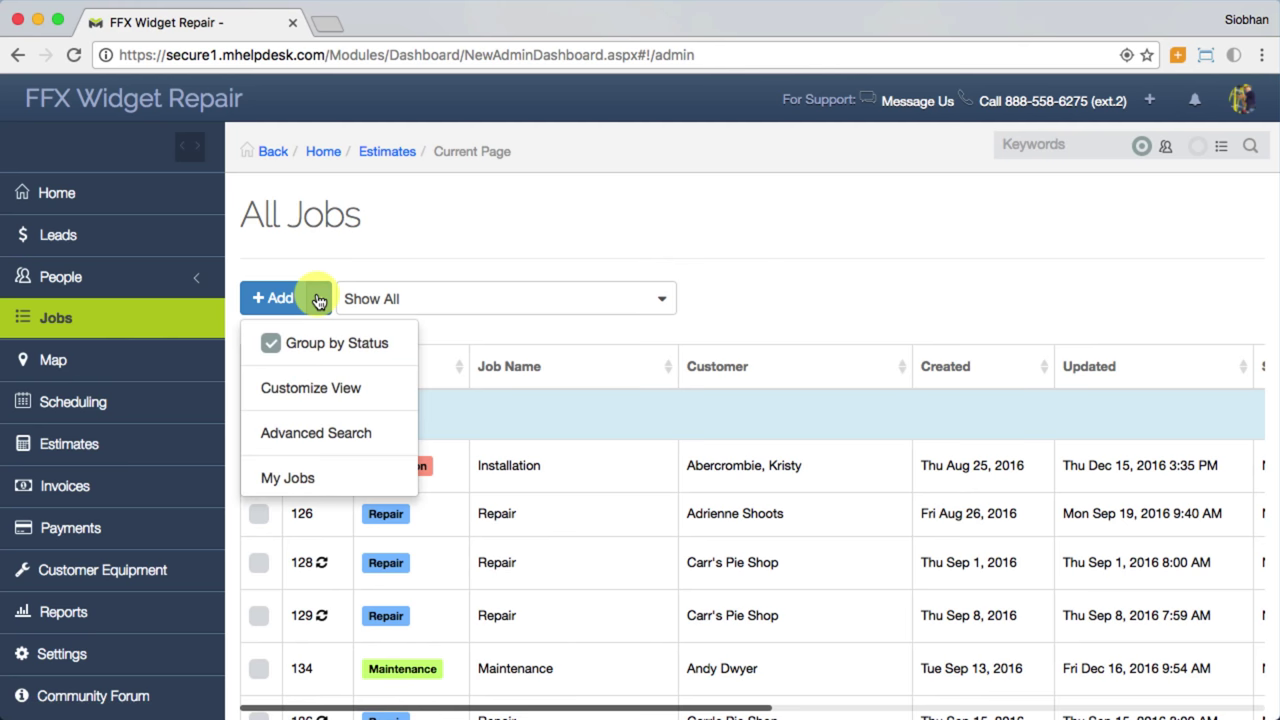
{"action": "left_click", "coordinate": [326, 392]}
{"action": "scroll", "coordinate": [326, 397], "scroll_direction": "down", "scroll_amount": 4}
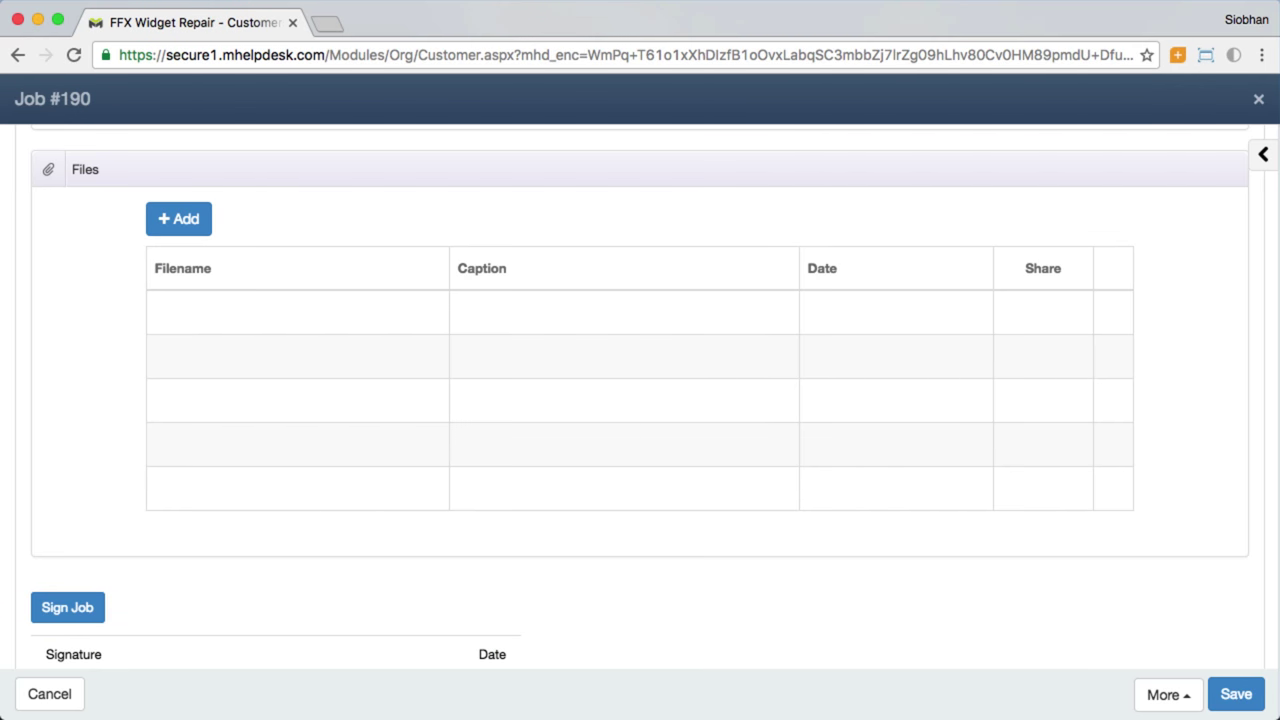
Step: Copy job #190 into draft Invoice #398 with its $400 Repair line item and review it
{"action": "left_click", "coordinate": [1170, 695]}
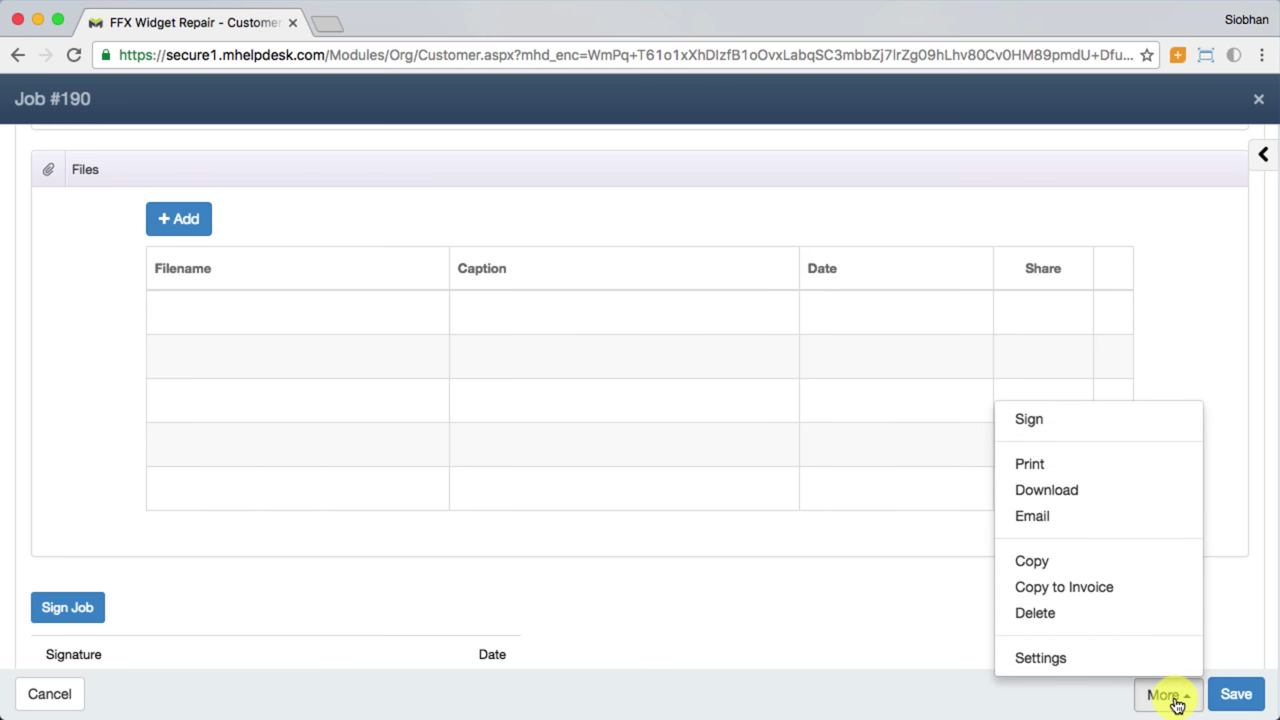
{"action": "left_click", "coordinate": [1104, 594]}
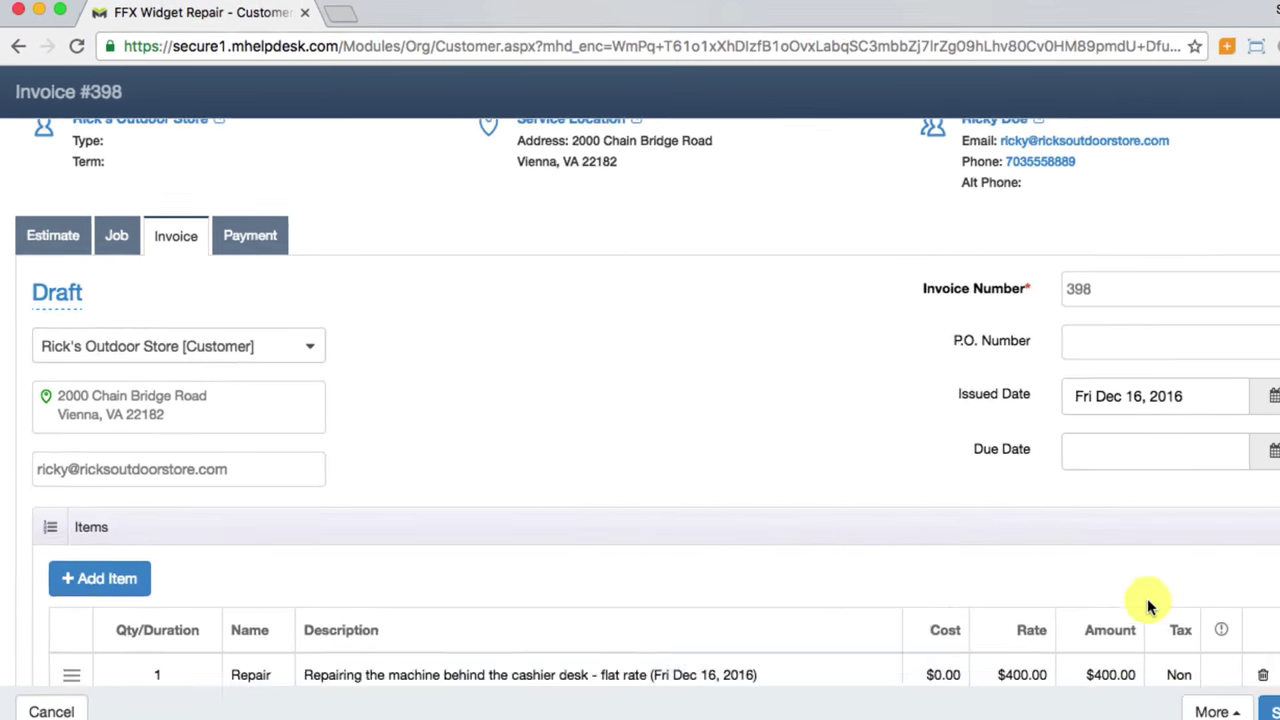
{"action": "scroll", "coordinate": [1103, 594], "scroll_direction": "down", "scroll_amount": 2}
{"action": "scroll", "coordinate": [1103, 594], "scroll_direction": "down", "scroll_amount": 3}
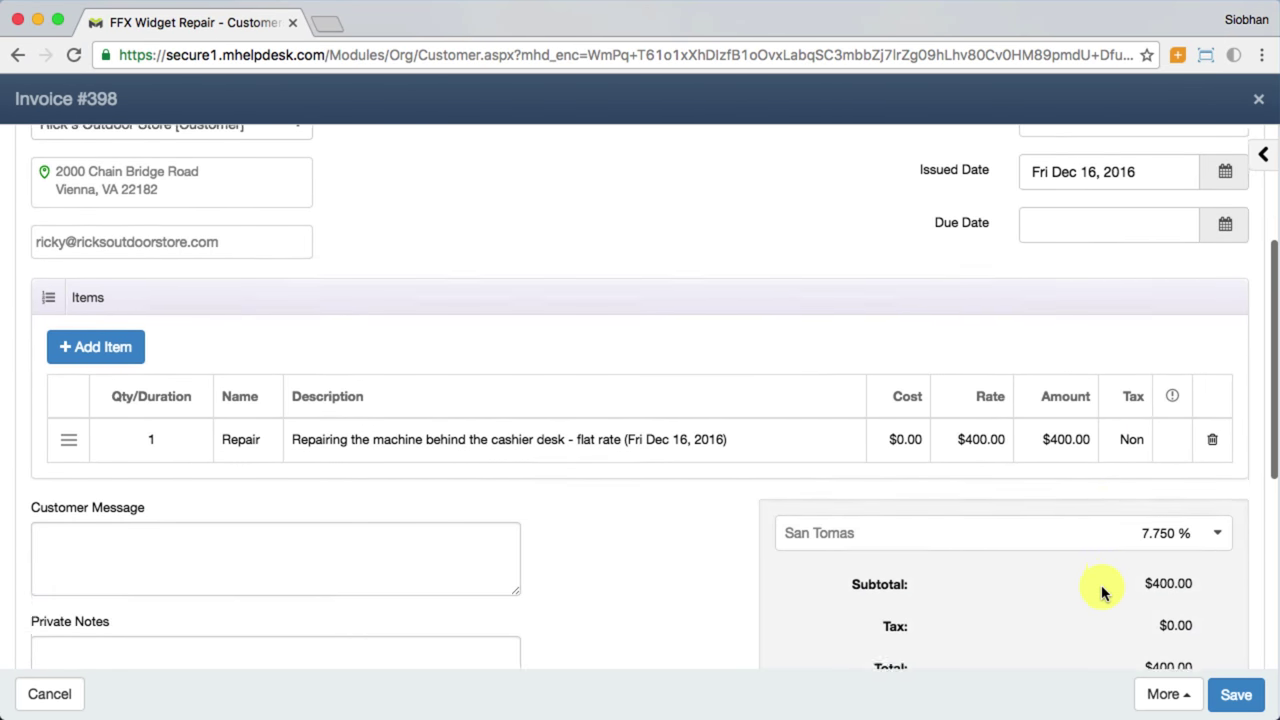
{"action": "scroll", "coordinate": [1103, 594], "scroll_direction": "down", "scroll_amount": 1}
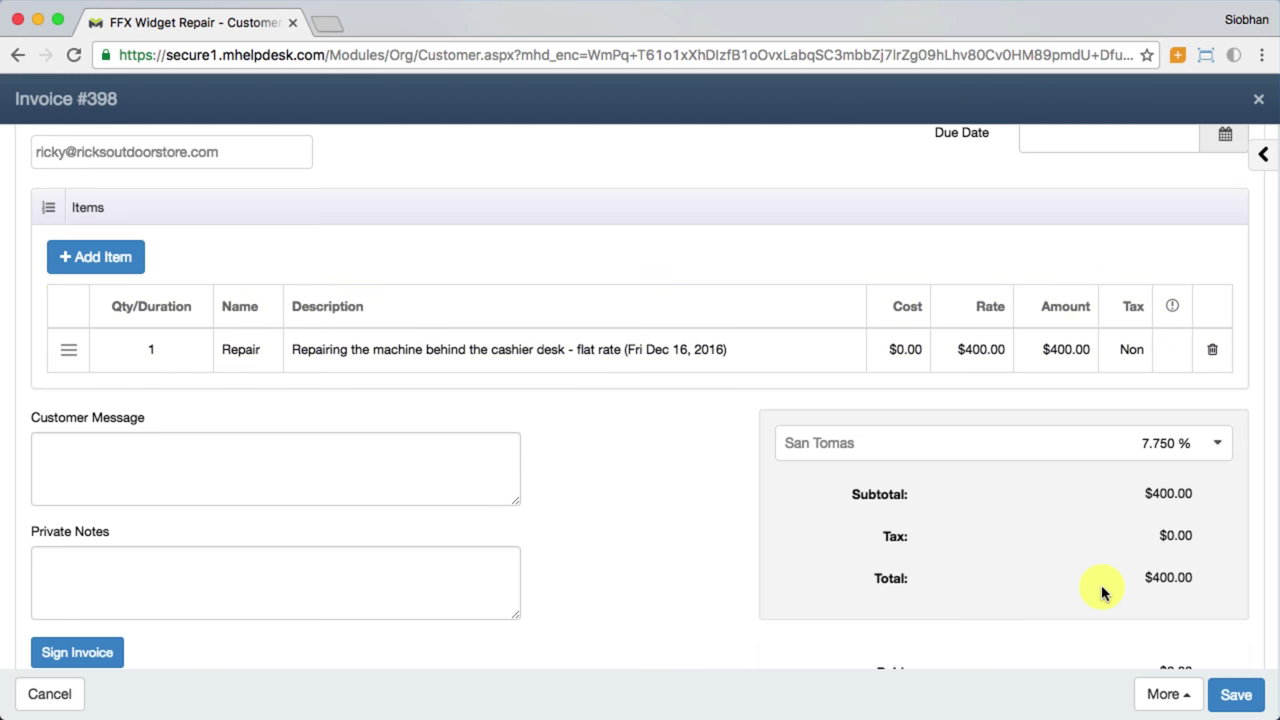
{"action": "scroll", "coordinate": [1103, 593], "scroll_direction": "up", "scroll_amount": 5}
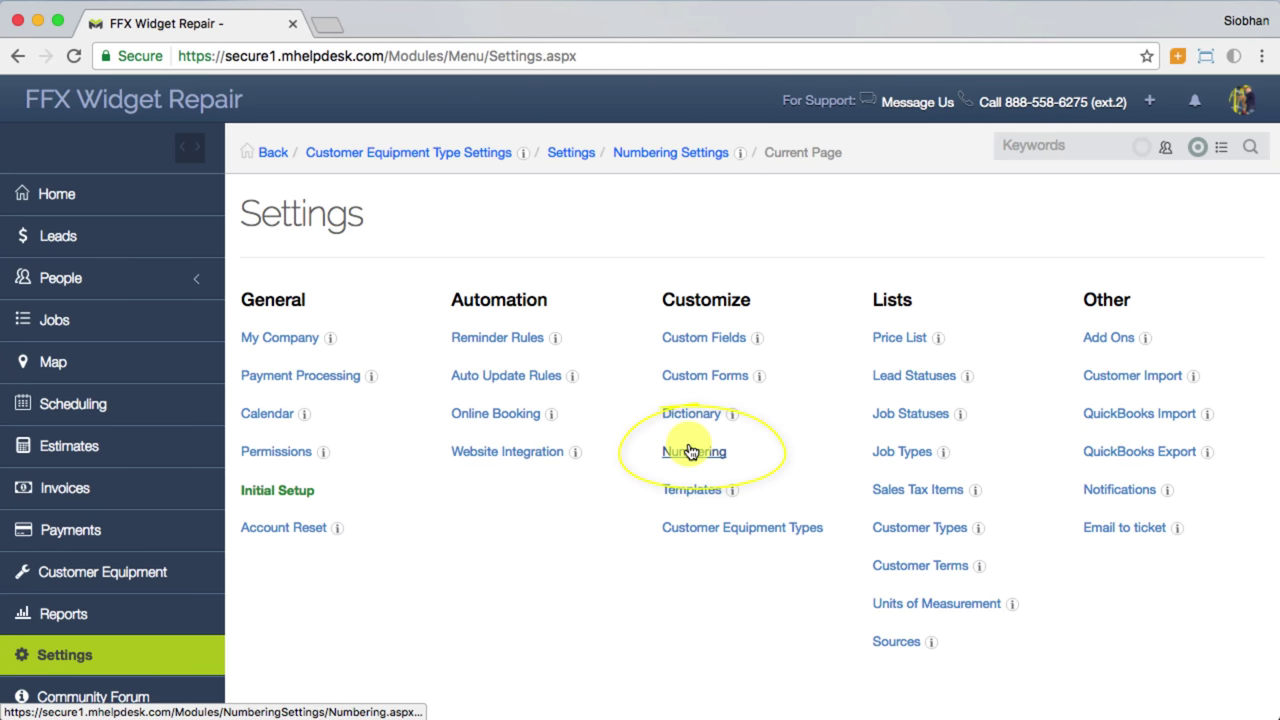
{"action": "left_click", "coordinate": [690, 452]}
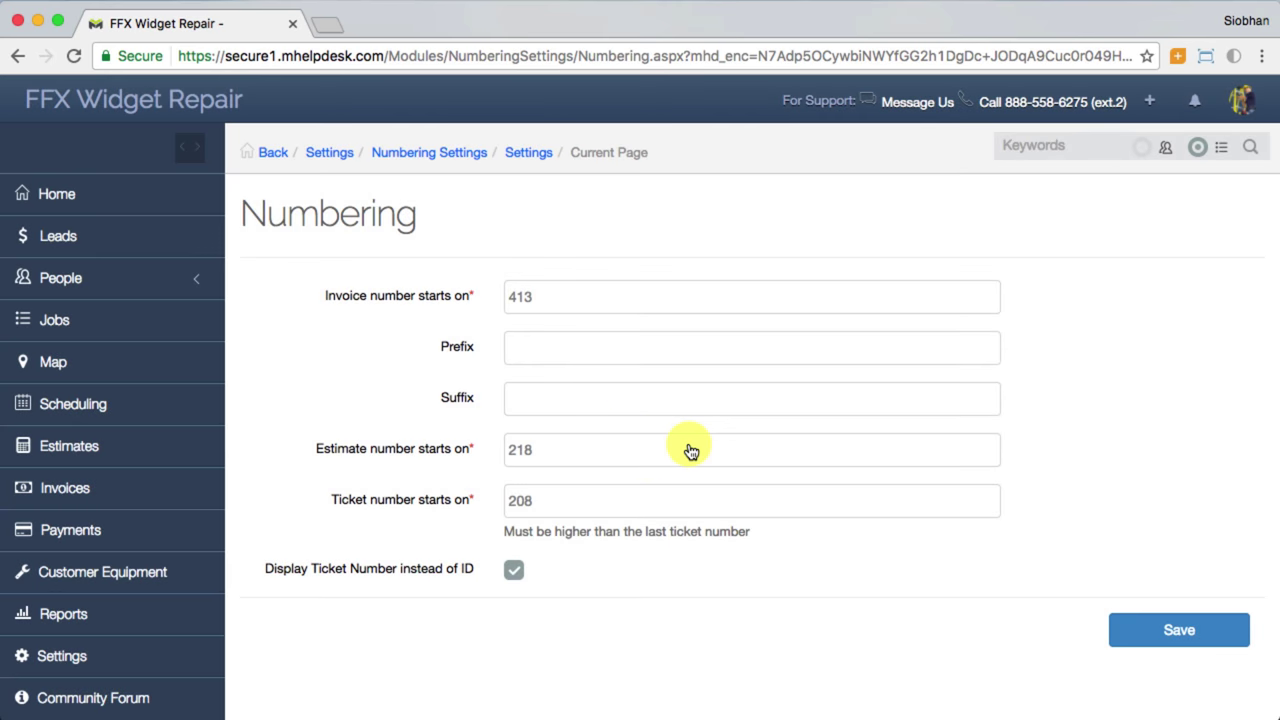
{"action": "left_click", "coordinate": [580, 300]}
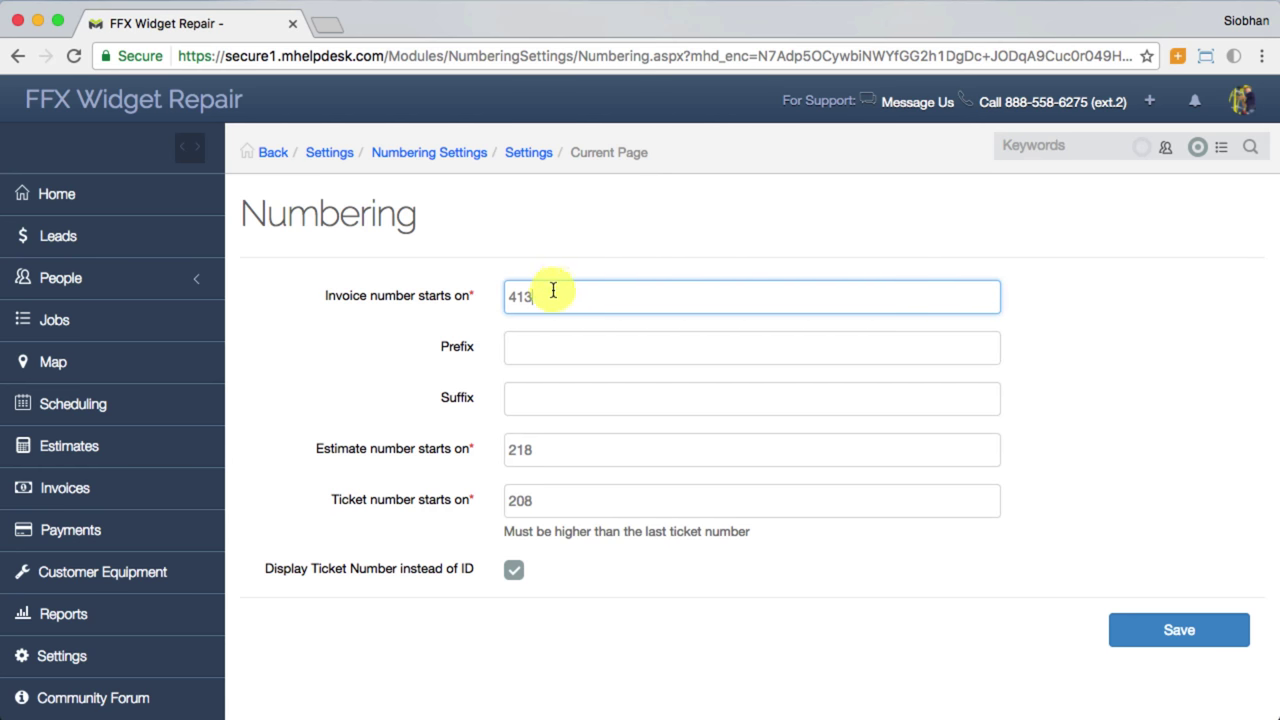
{"action": "left_click_drag", "start_coordinate": [555, 296], "coordinate": [480, 294]}
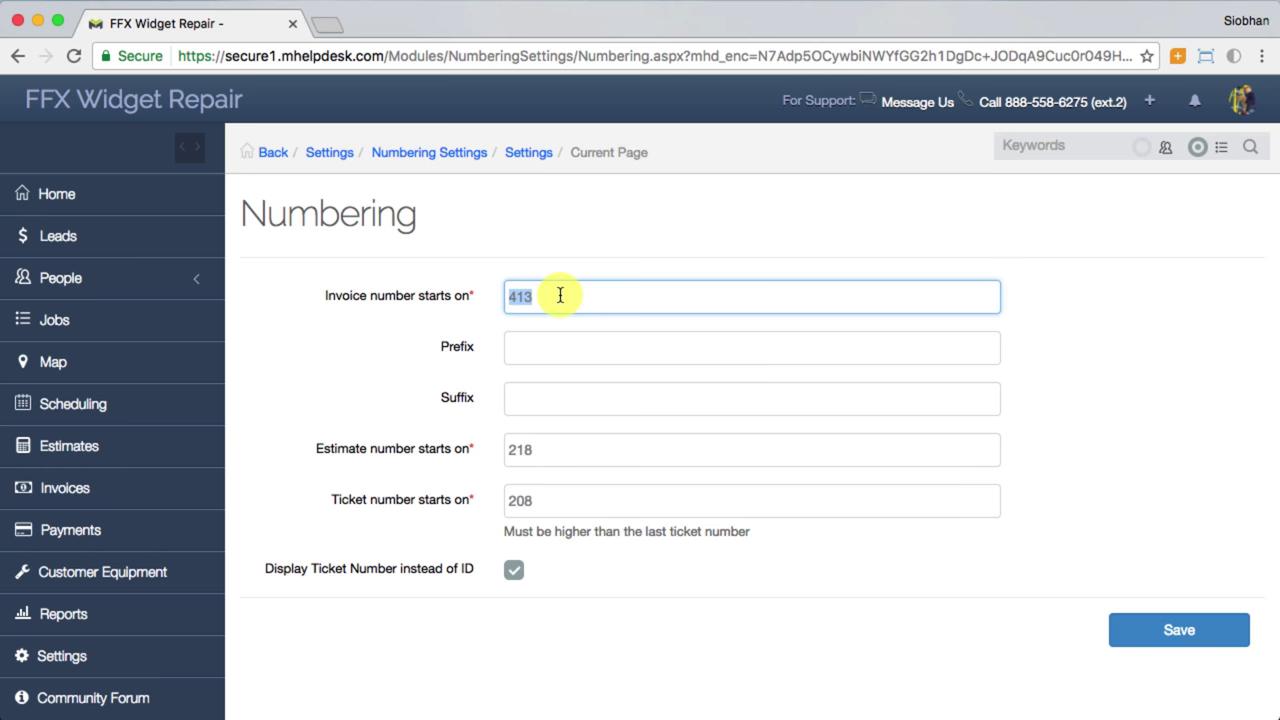
{"action": "type", "text": "400.00"}
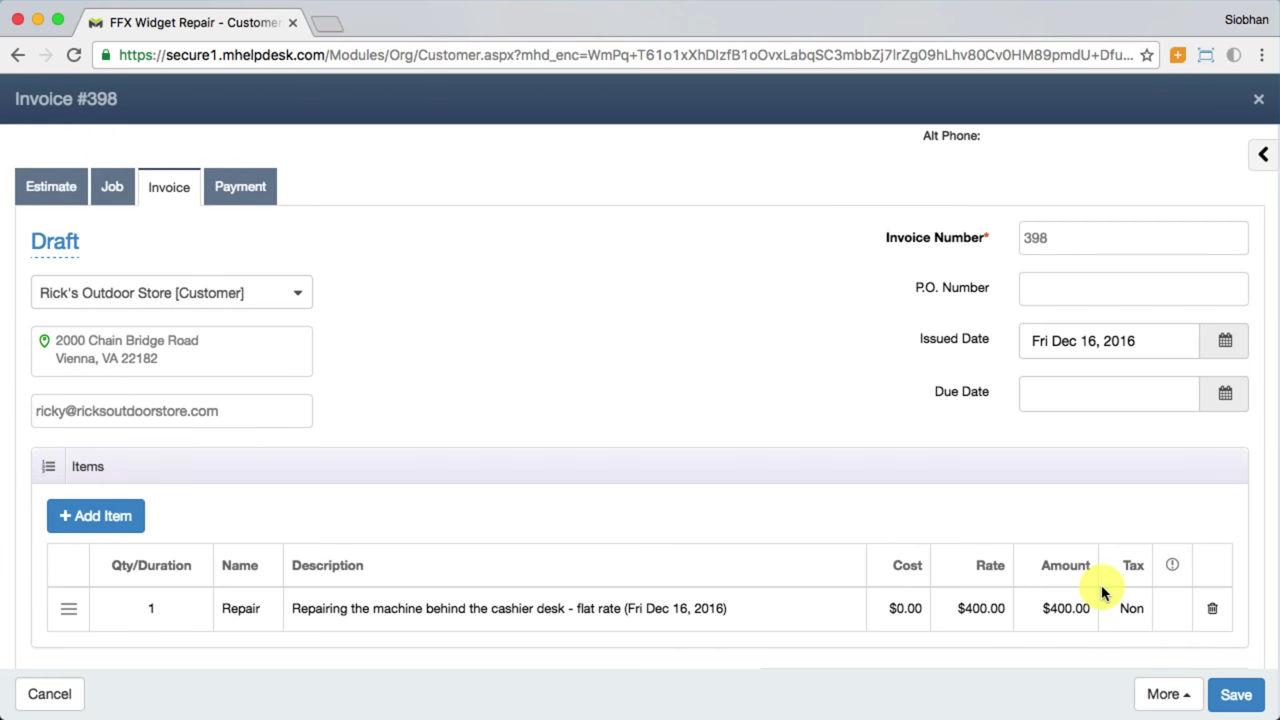
Step: Download invoice #398 as a PDF to preview it, then close the PDF
{"action": "left_click", "coordinate": [1176, 695]}
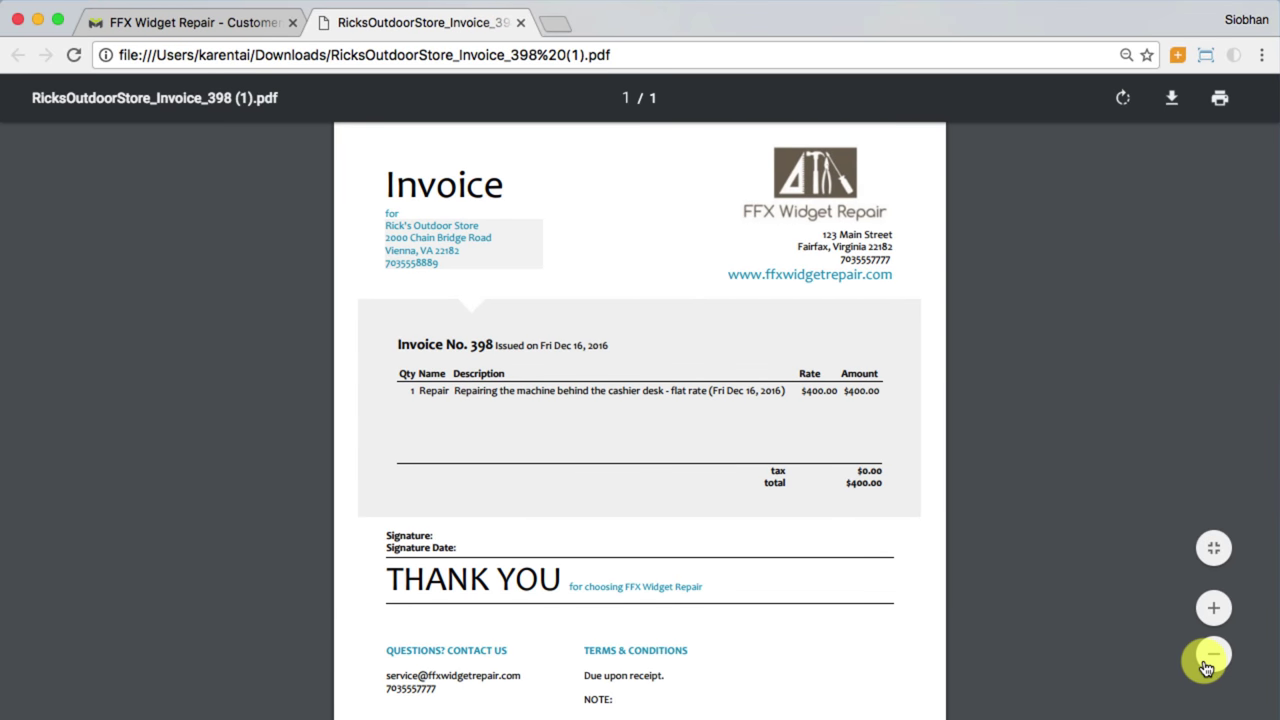
{"action": "left_click", "coordinate": [1208, 660]}
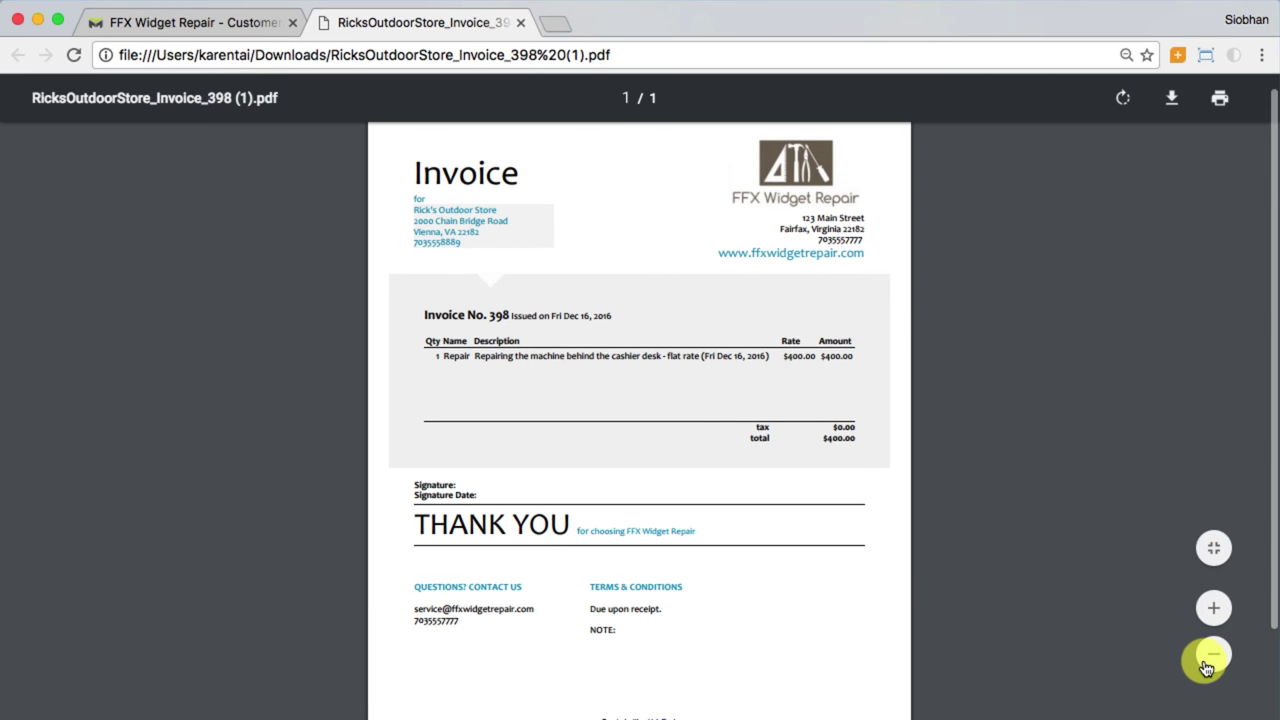
{"action": "left_click", "coordinate": [521, 23]}
Step: Email invoice #398 to the customer so its status reads Sent
{"action": "left_click", "coordinate": [1163, 694]}
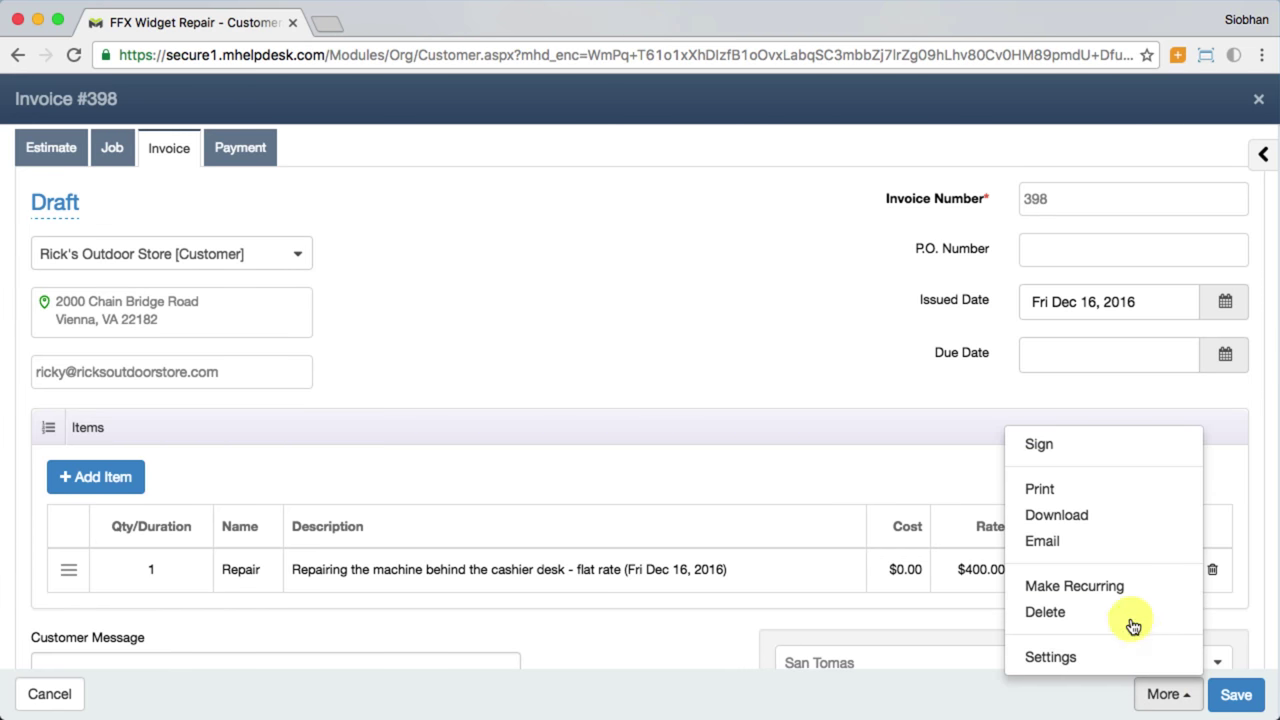
{"action": "left_click", "coordinate": [1093, 554]}
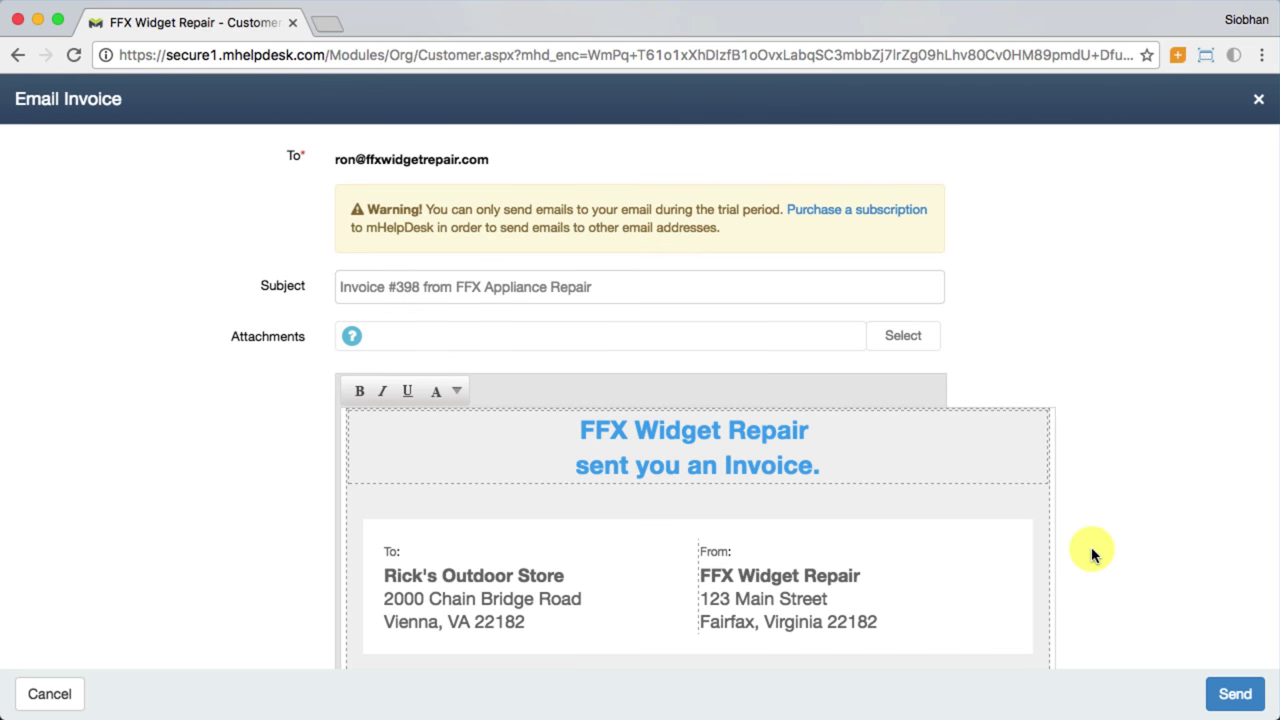
{"action": "scroll", "coordinate": [1093, 554], "scroll_direction": "down", "scroll_amount": 3}
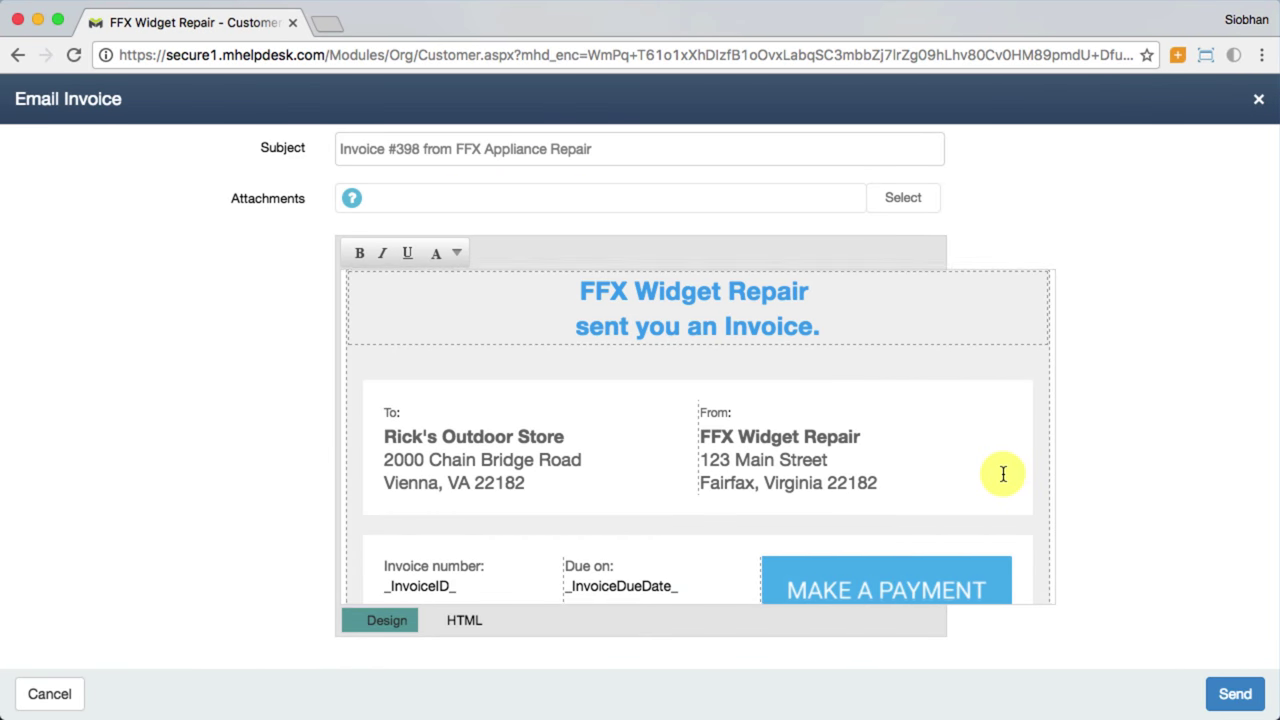
{"action": "scroll", "coordinate": [1003, 474], "scroll_direction": "down", "scroll_amount": 10}
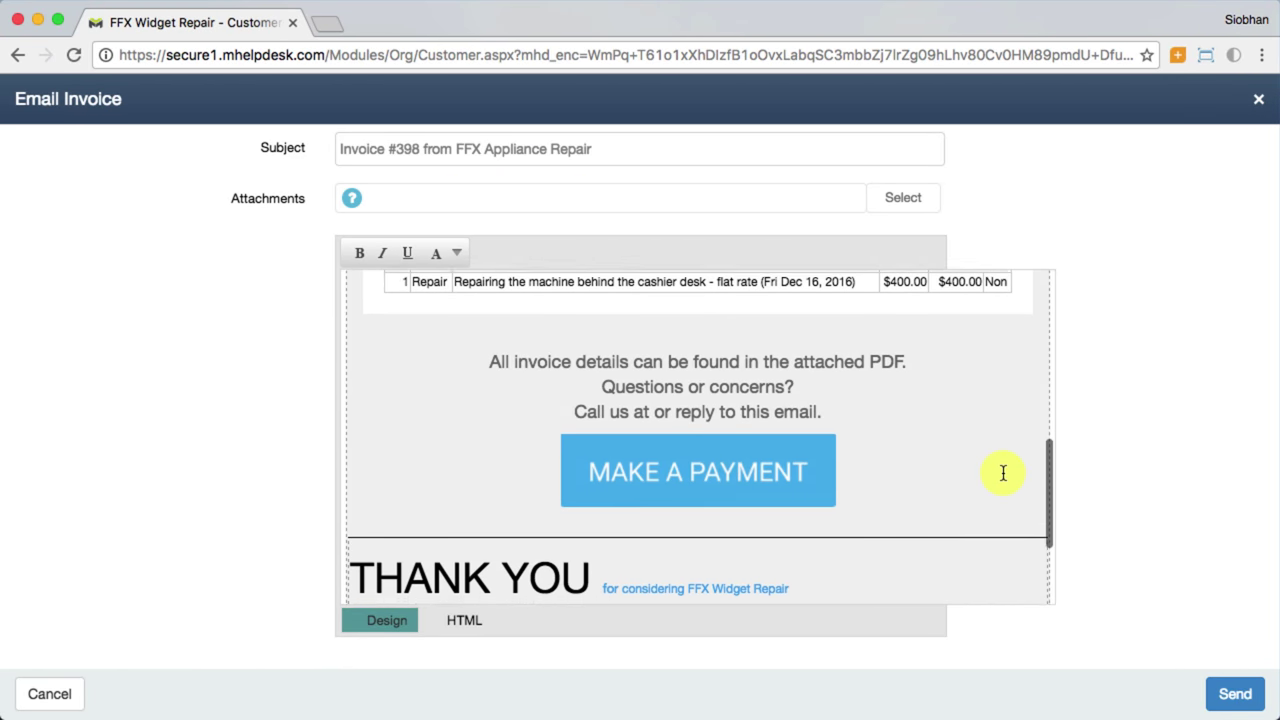
{"action": "scroll", "coordinate": [1003, 474], "scroll_direction": "down", "scroll_amount": 2}
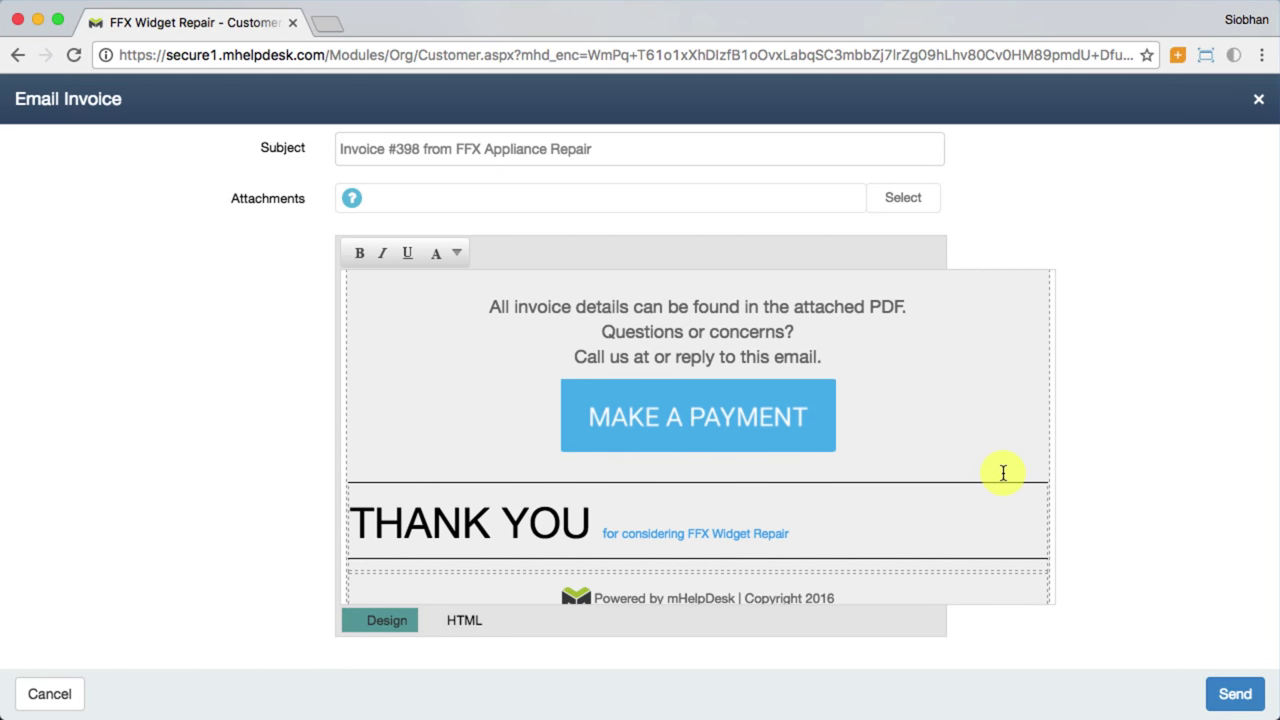
{"action": "left_click", "coordinate": [1230, 696]}
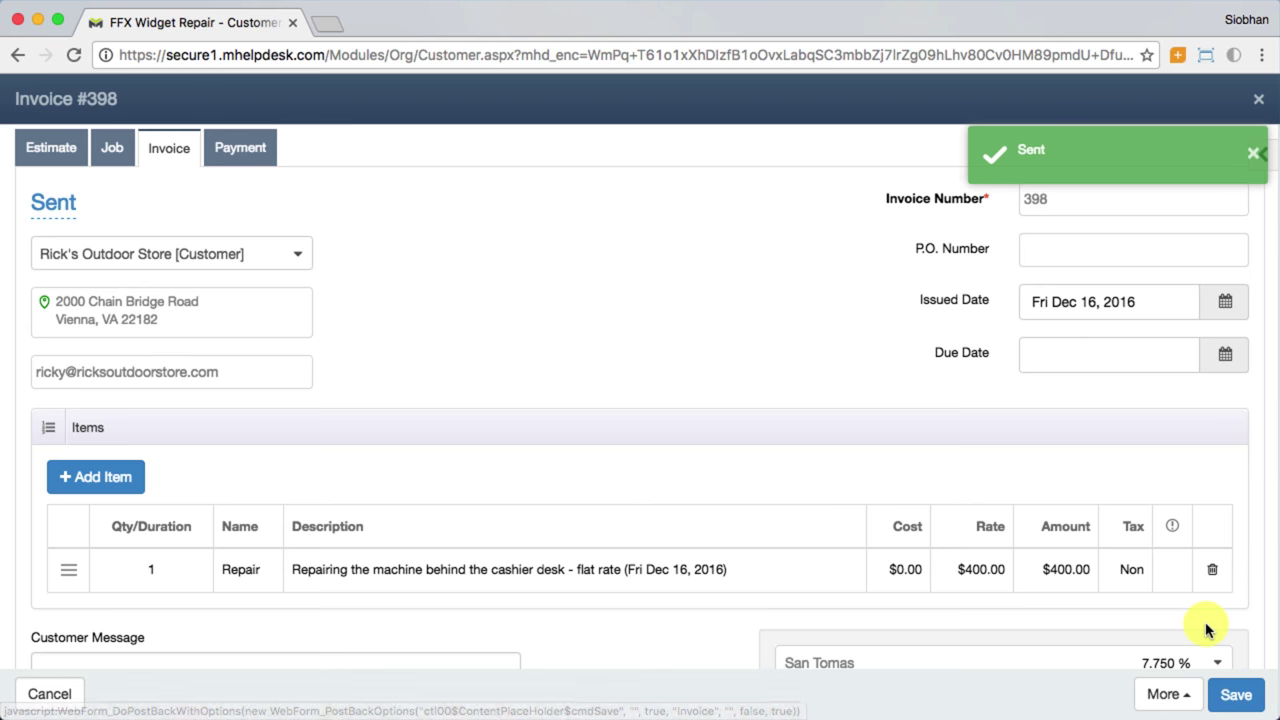
Step: Sign invoice #398 with a hand-drawn signature dated Fri Dec 16, 2016
{"action": "scroll", "coordinate": [1205, 632], "scroll_direction": "down", "scroll_amount": 2}
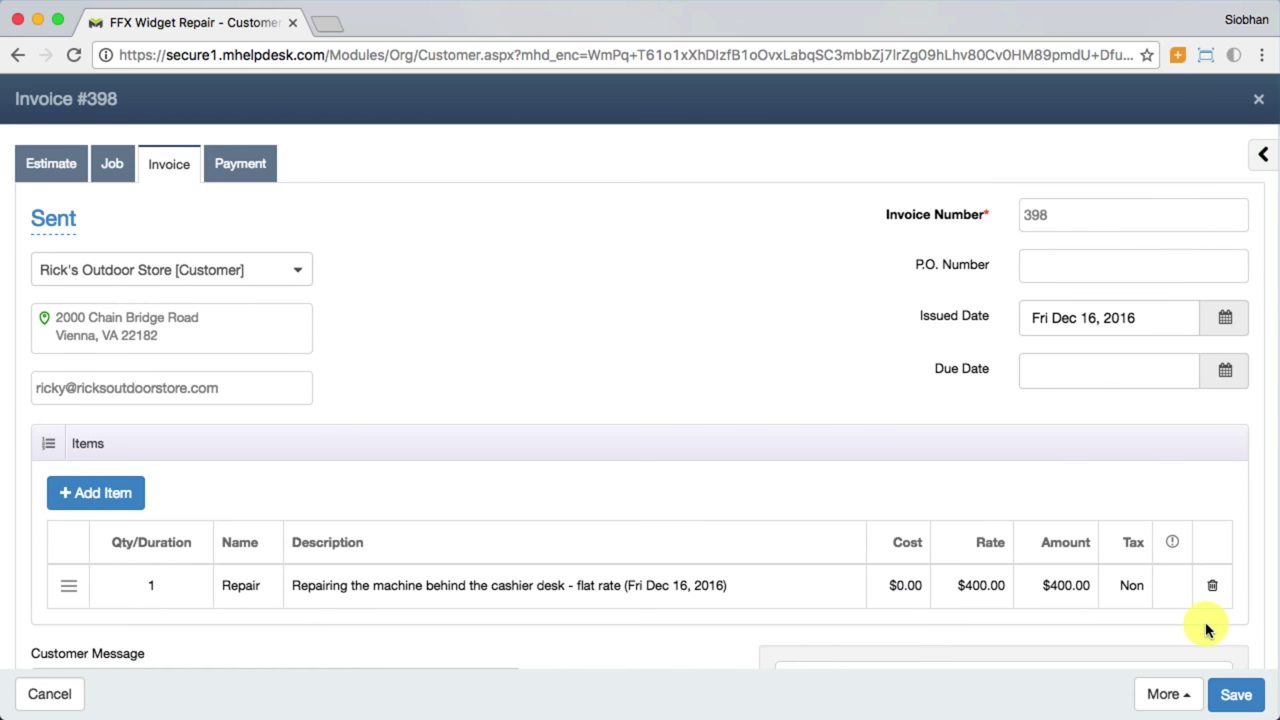
{"action": "left_click", "coordinate": [1168, 698]}
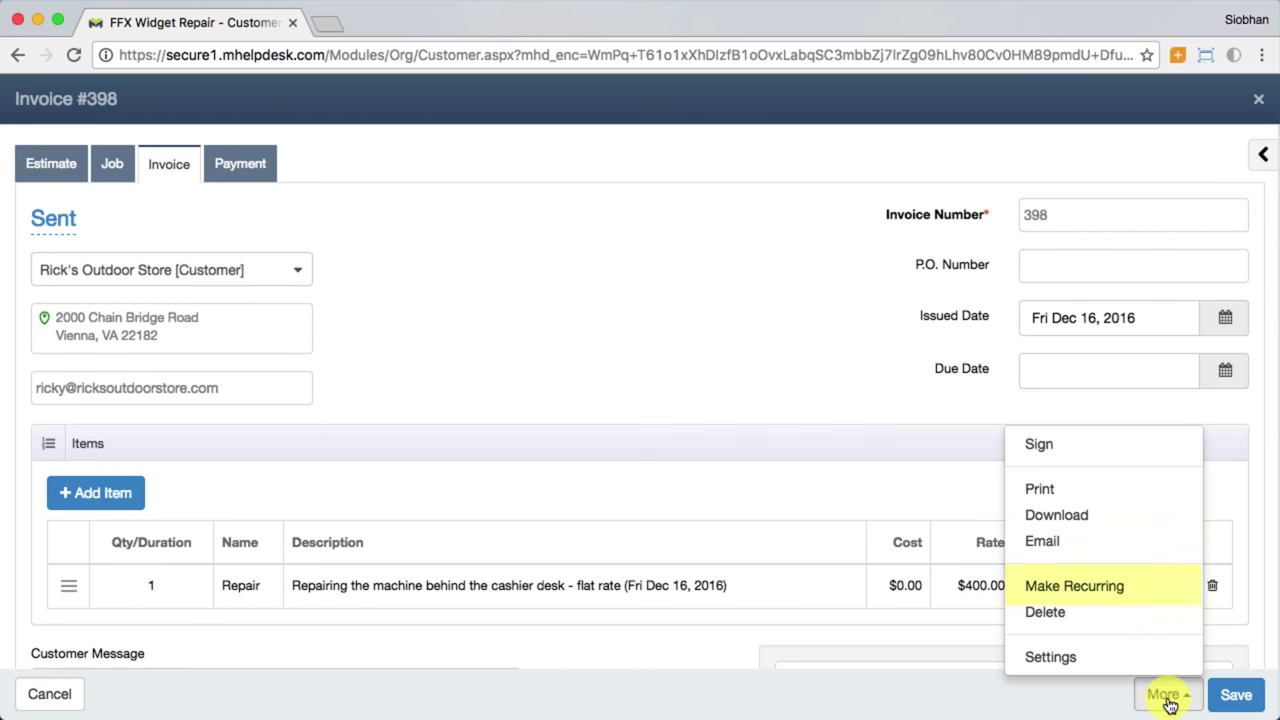
{"action": "left_click", "coordinate": [1168, 700]}
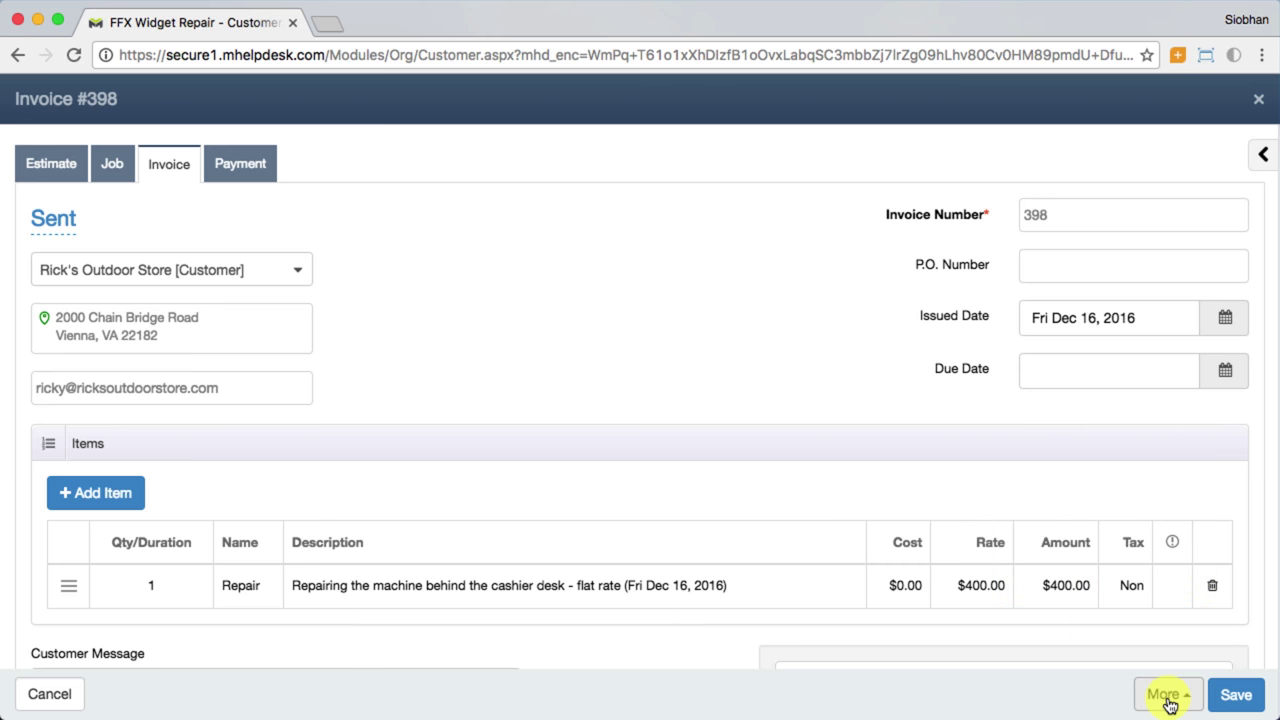
{"action": "scroll", "coordinate": [1163, 645], "scroll_direction": "down", "scroll_amount": 5}
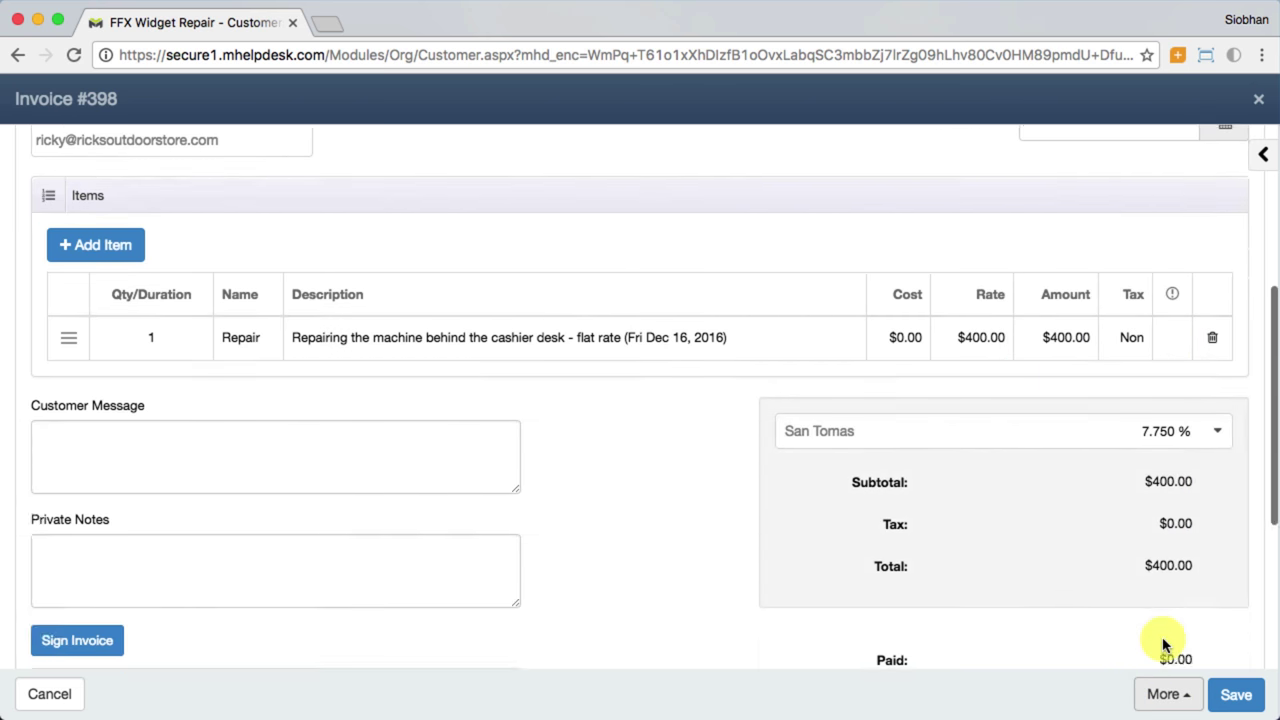
{"action": "left_click", "coordinate": [80, 400]}
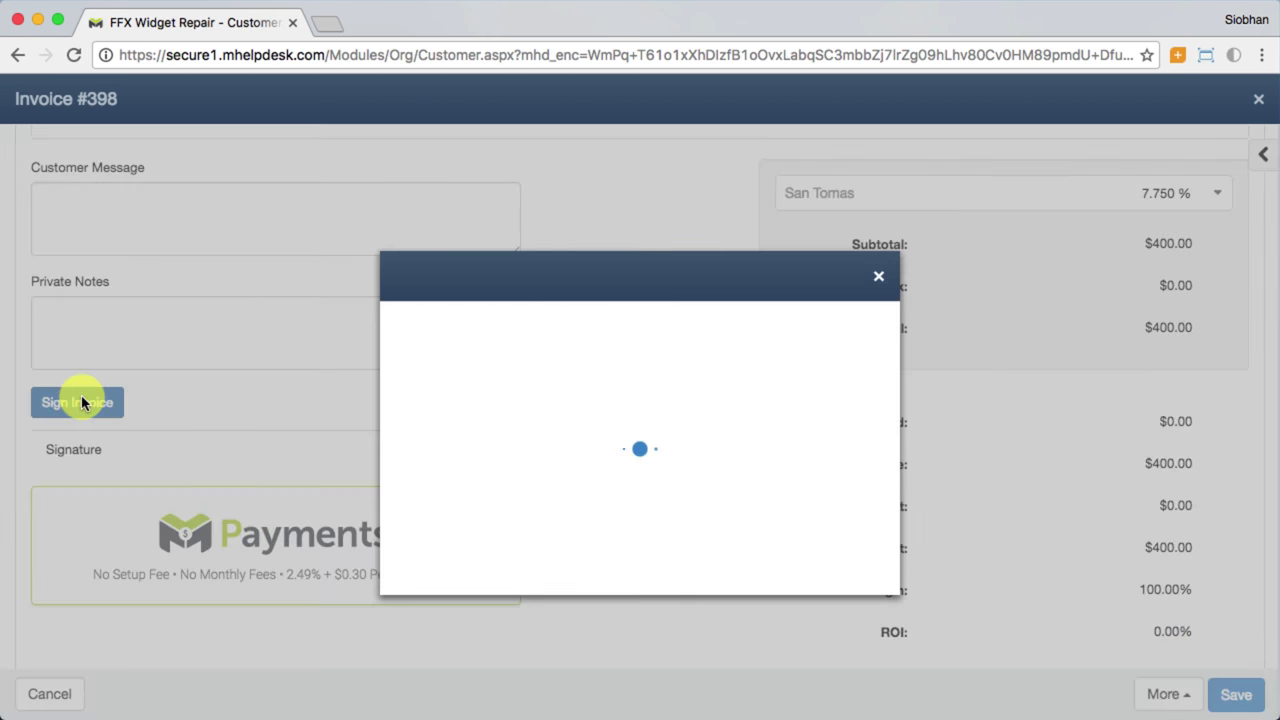
{"action": "mouse_move", "coordinate": [573, 362]}
{"action": "left_mouse_down"}
{"action": "mouse_move", "coordinate": [577, 420]}
{"action": "mouse_move", "coordinate": [626, 393]}
{"action": "left_mouse_up"}
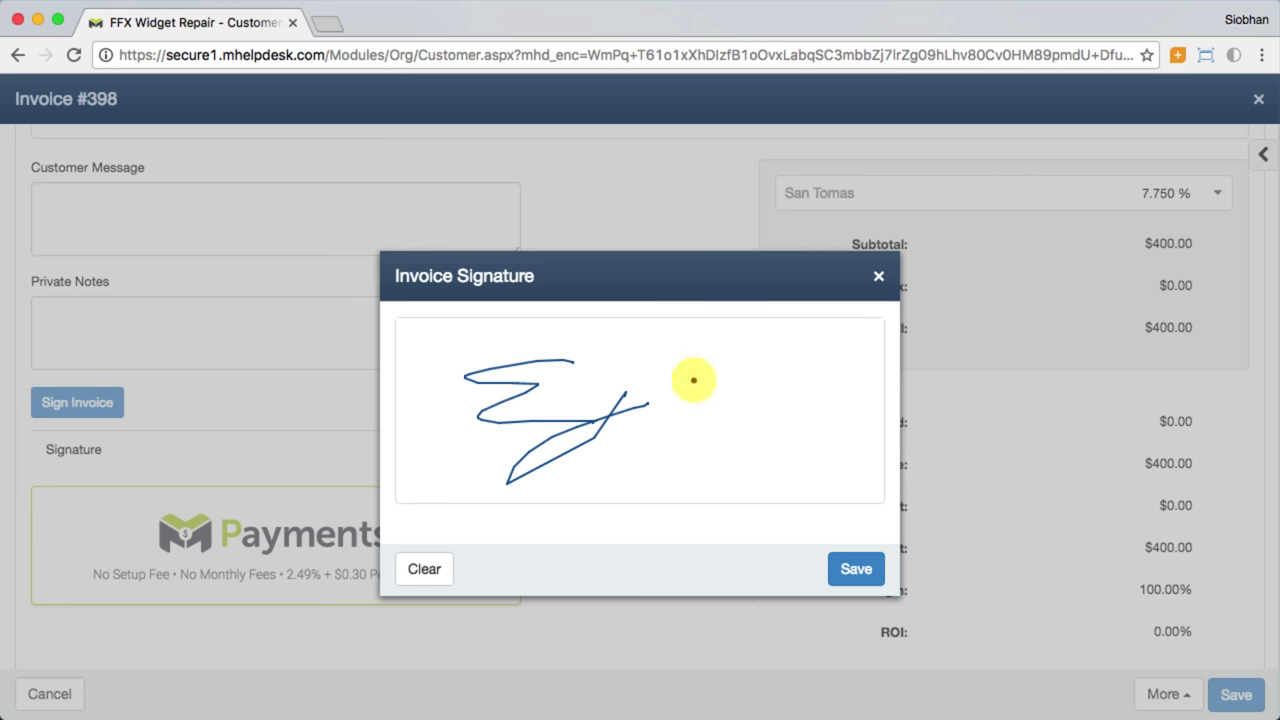
{"action": "left_click", "coordinate": [856, 566]}
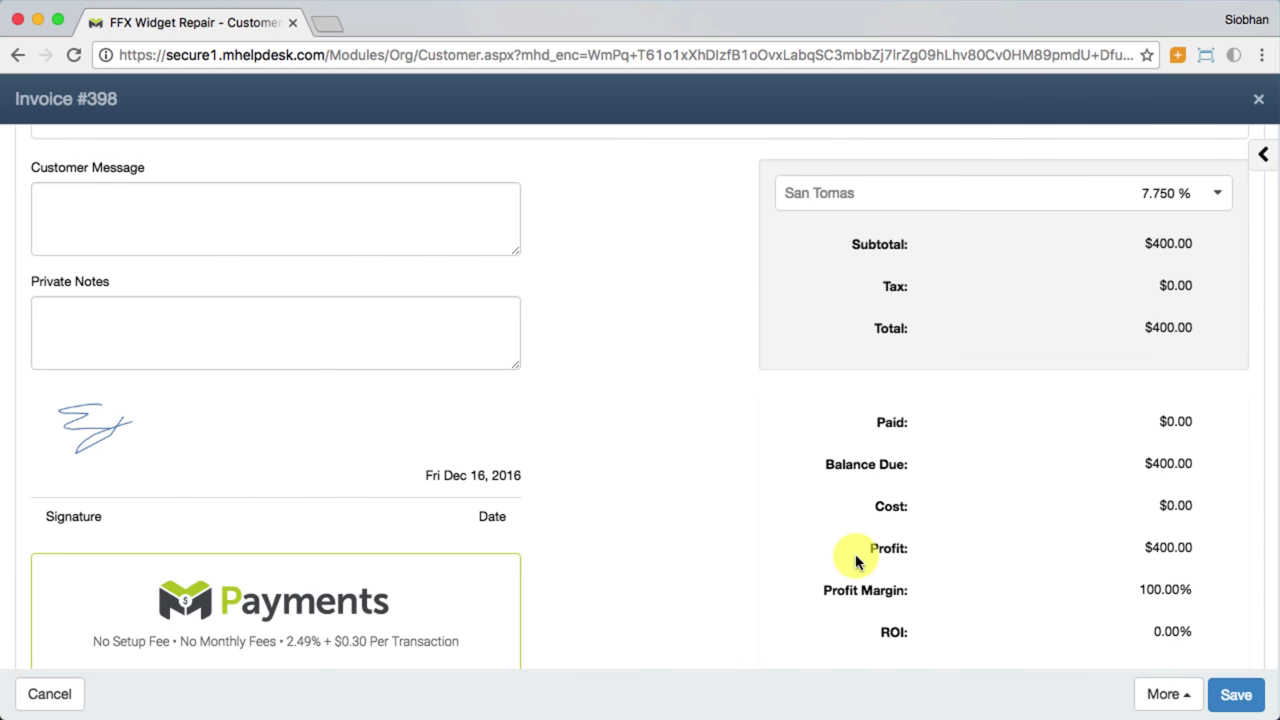
{"action": "scroll", "coordinate": [856, 563], "scroll_direction": "up", "scroll_amount": 6}
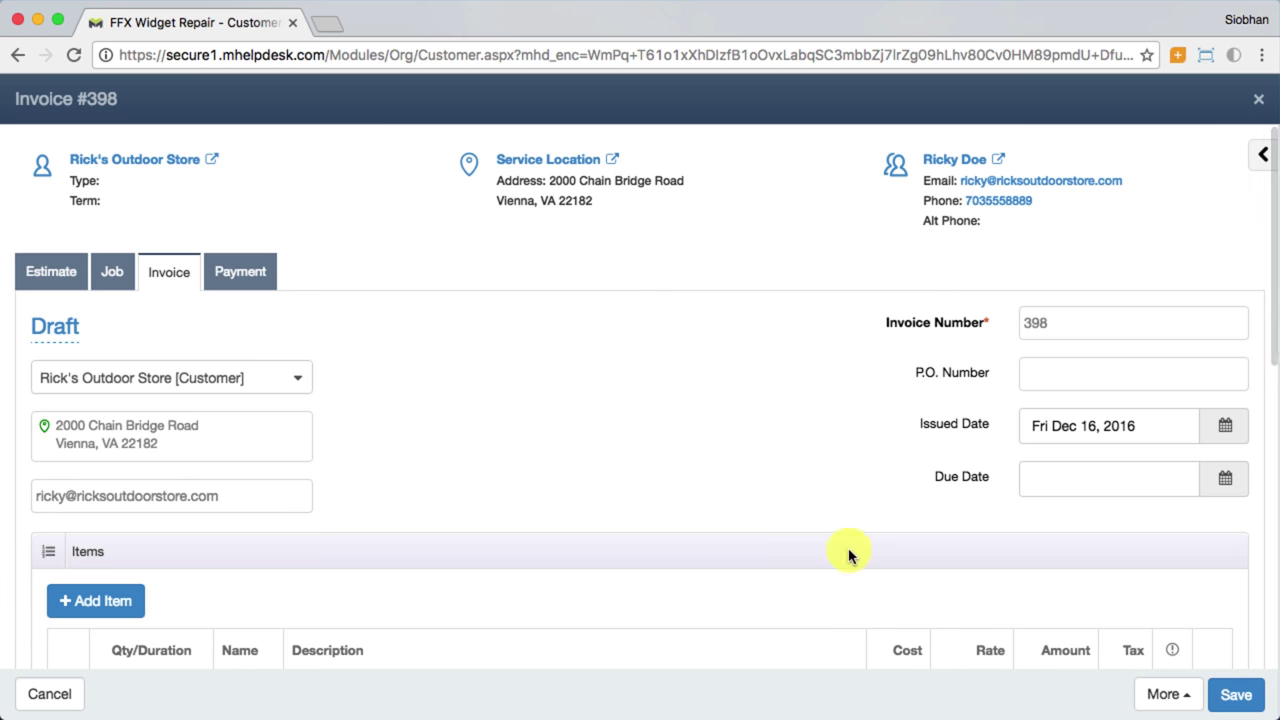
Step: Confirm invoice #398 has no payments received, then go to the Home dashboard
{"action": "left_click", "coordinate": [254, 277]}
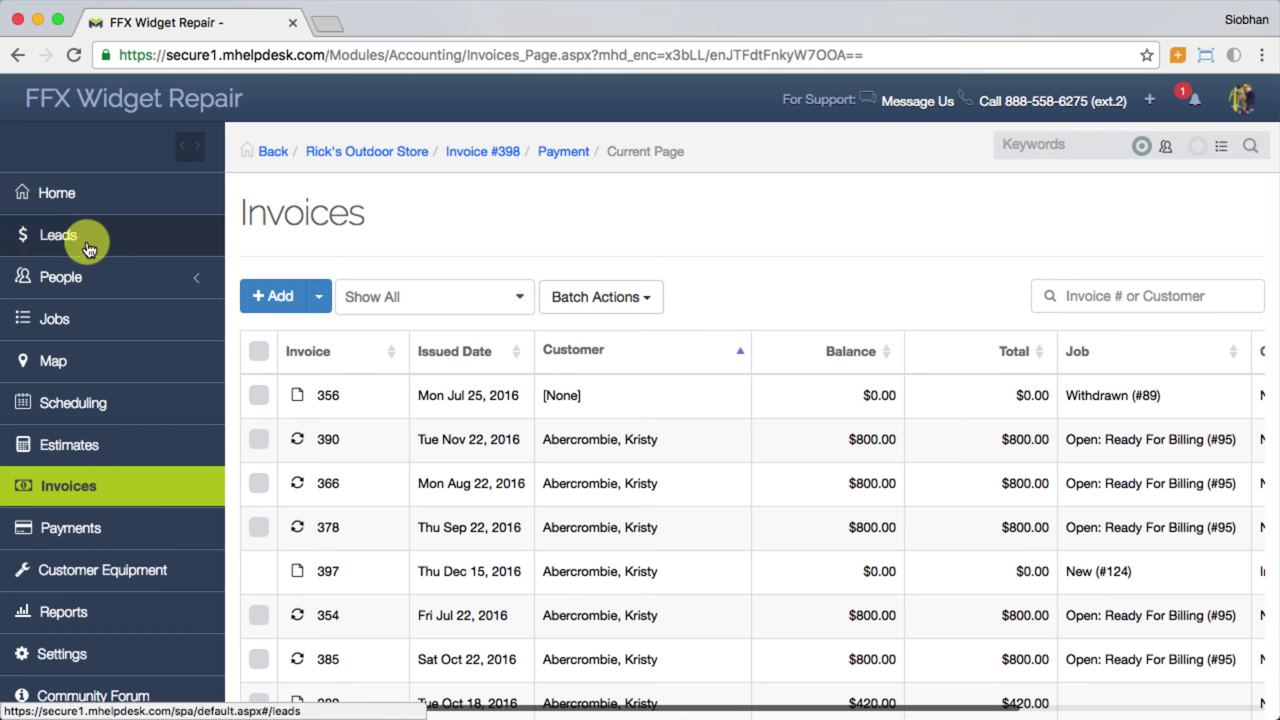
{"action": "left_click", "coordinate": [95, 209]}
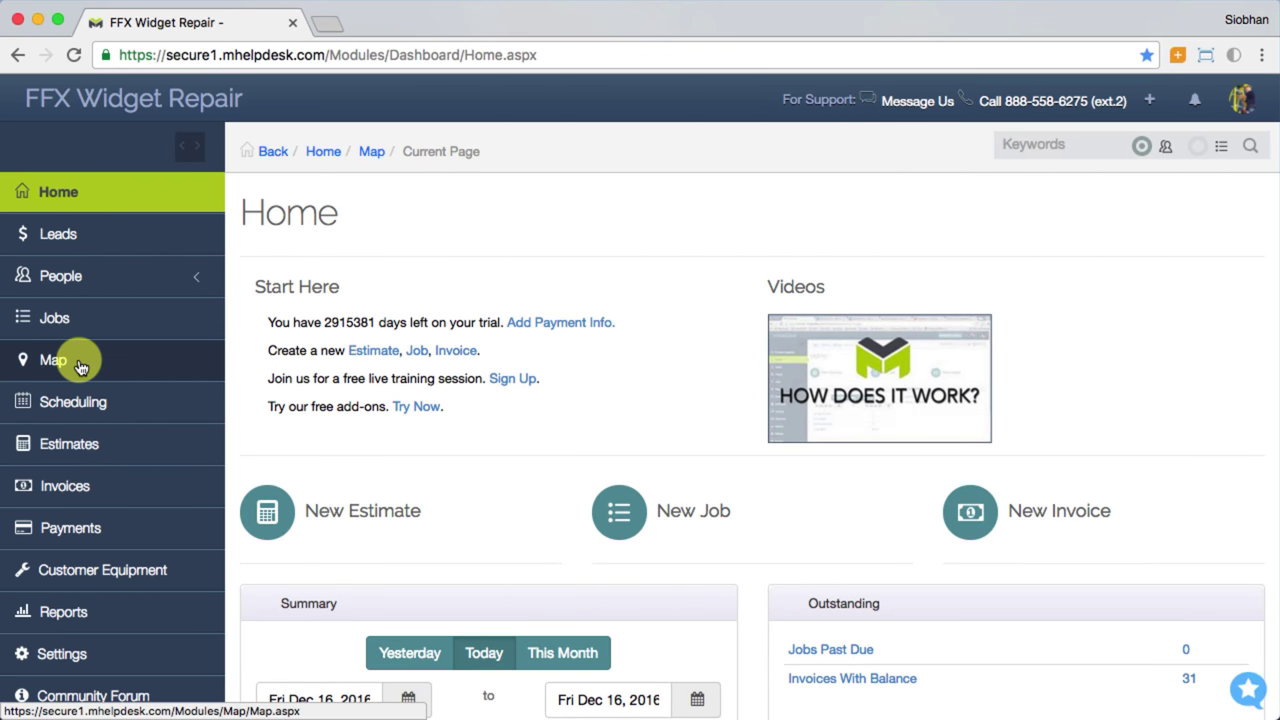
Step: Open the jobs map centred on the Denver markers and select job #192's pin
{"action": "left_click", "coordinate": [80, 367]}
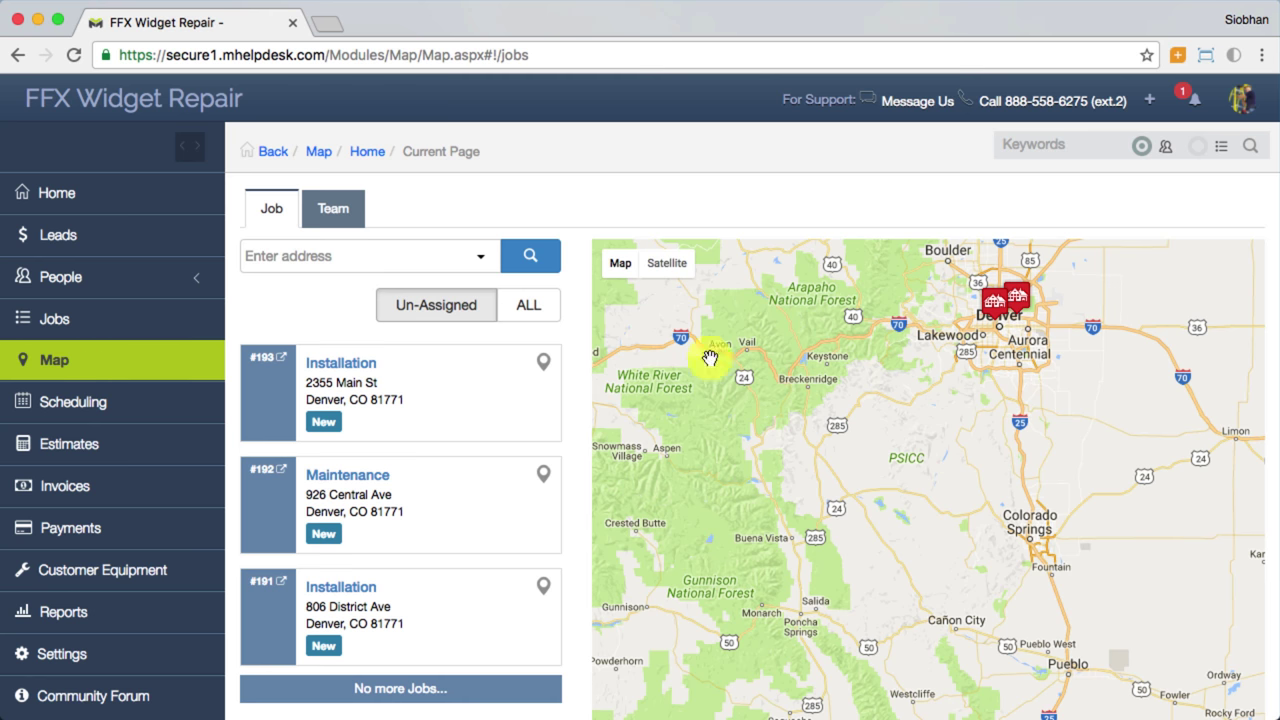
{"action": "left_click_drag", "start_coordinate": [1094, 366], "coordinate": [975, 484]}
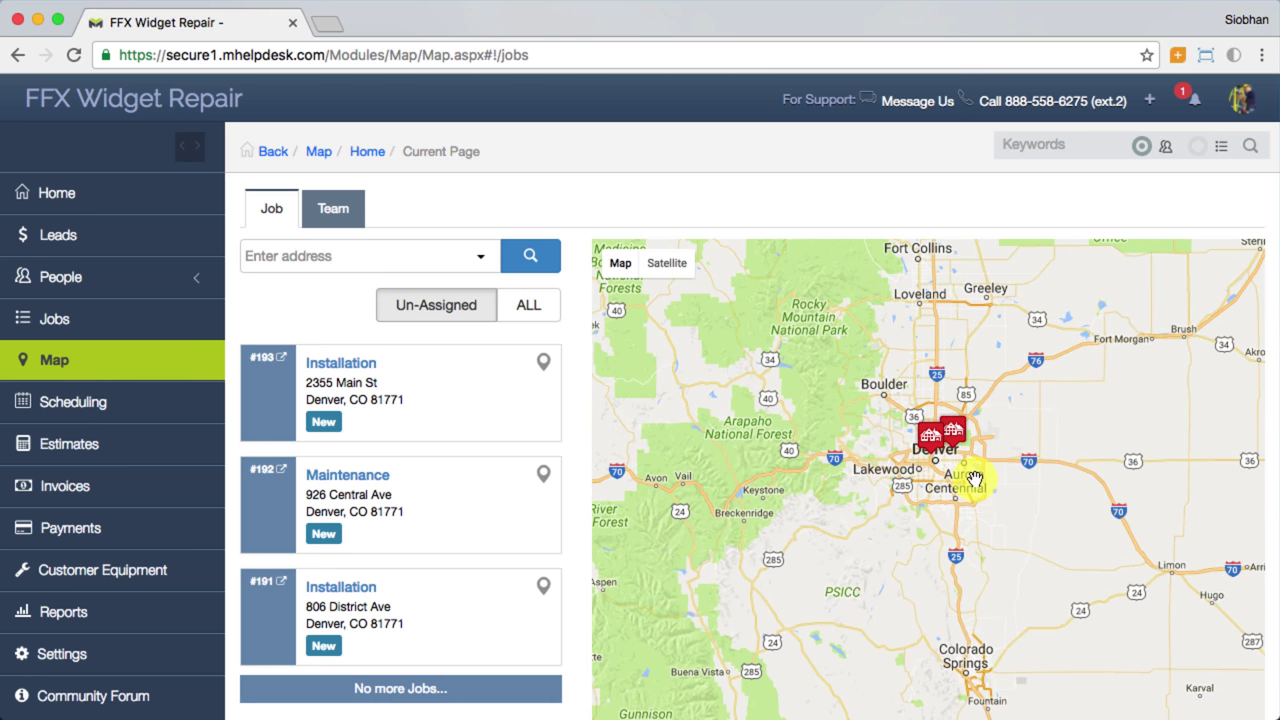
{"action": "scroll", "coordinate": [975, 479], "scroll_direction": "up", "scroll_amount": 2}
{"action": "scroll", "coordinate": [880, 420], "scroll_direction": "up", "scroll_amount": 1}
{"action": "left_click", "coordinate": [945, 405]}
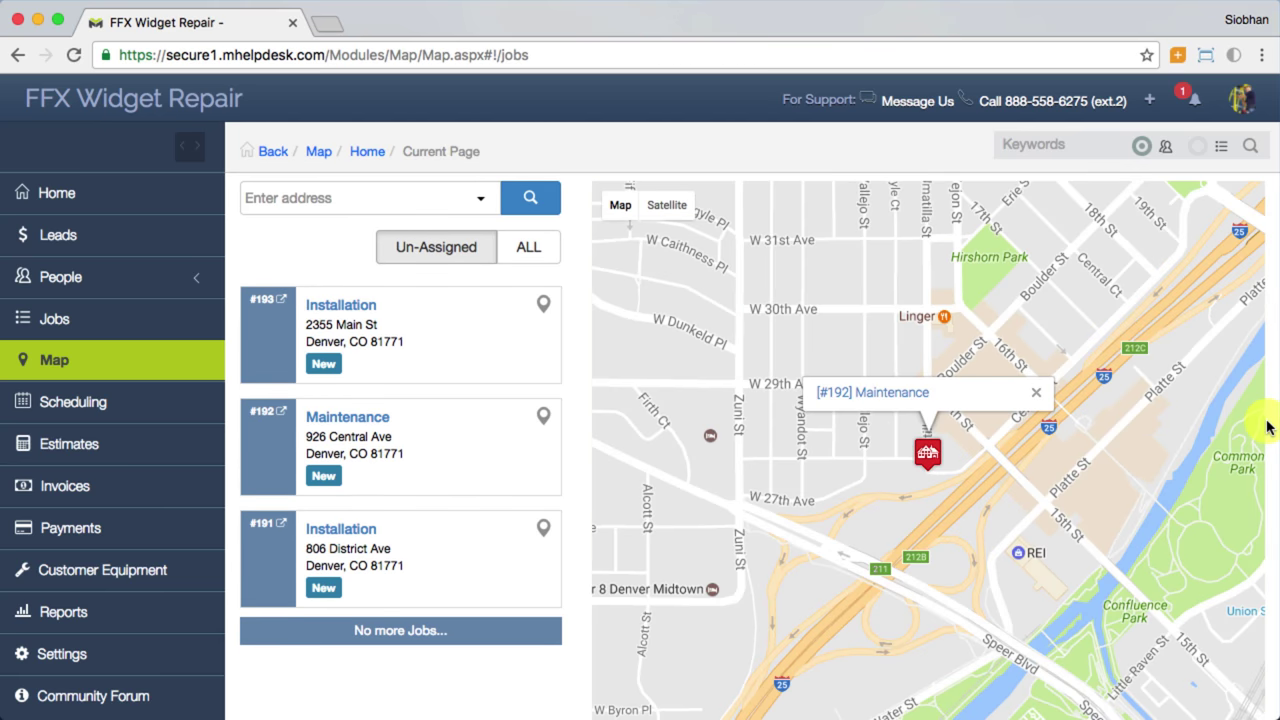
Step: View job #192 in Street View facing the Umatilla St corner, then return to the map
{"action": "scroll", "coordinate": [1266, 427], "scroll_direction": "down", "scroll_amount": 3}
{"action": "left_click_drag", "start_coordinate": [1240, 597], "coordinate": [915, 275]}
{"action": "left_click", "coordinate": [1240, 589]}
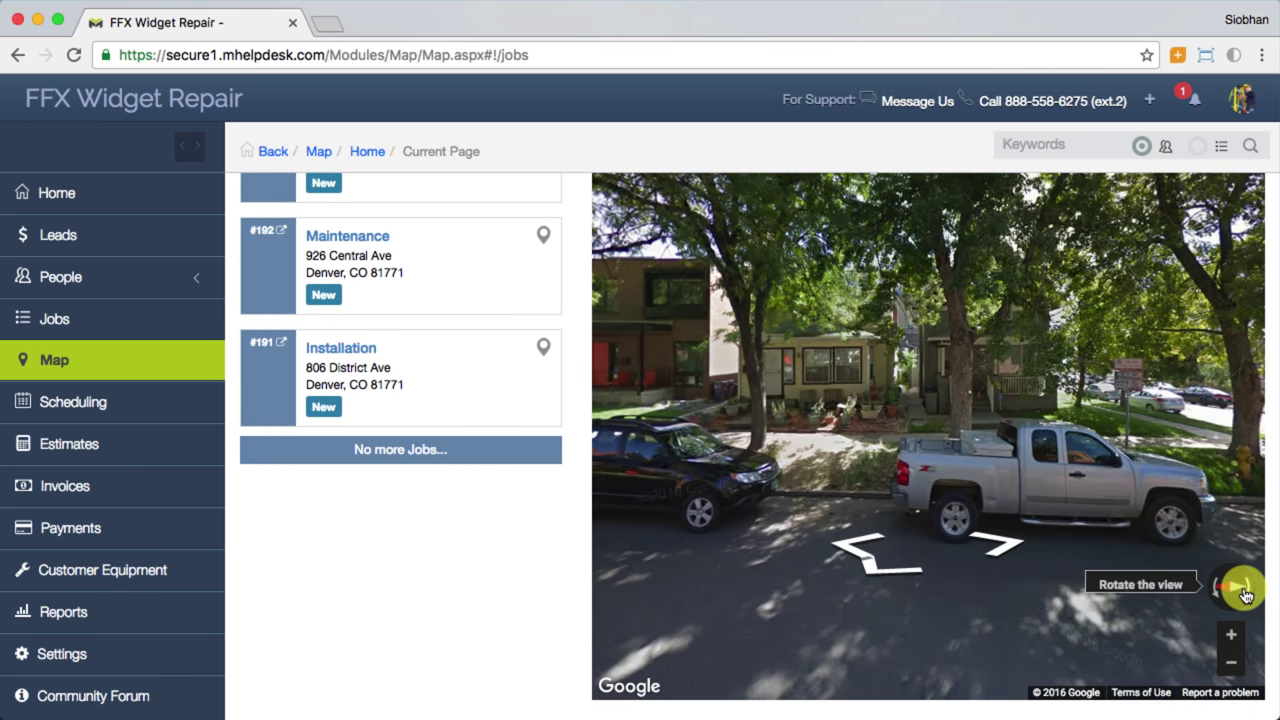
{"action": "left_click", "coordinate": [1245, 592]}
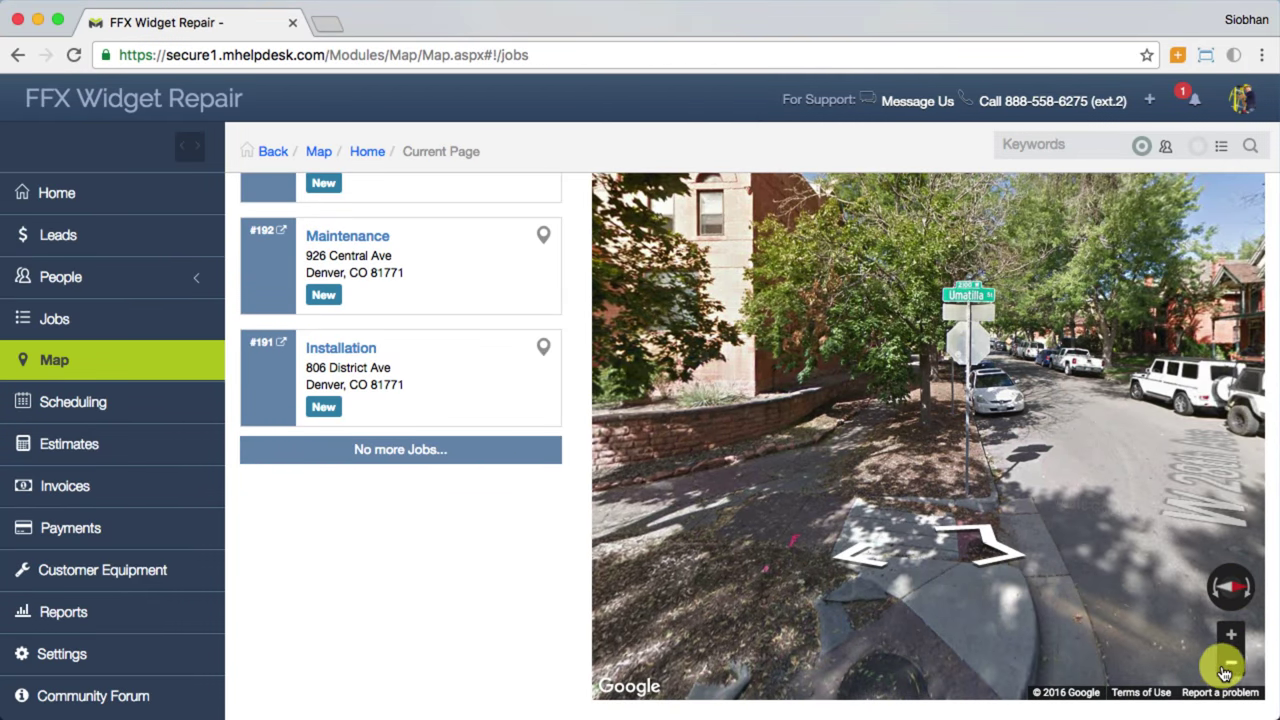
{"action": "scroll", "coordinate": [1266, 600], "scroll_direction": "up", "scroll_amount": 5}
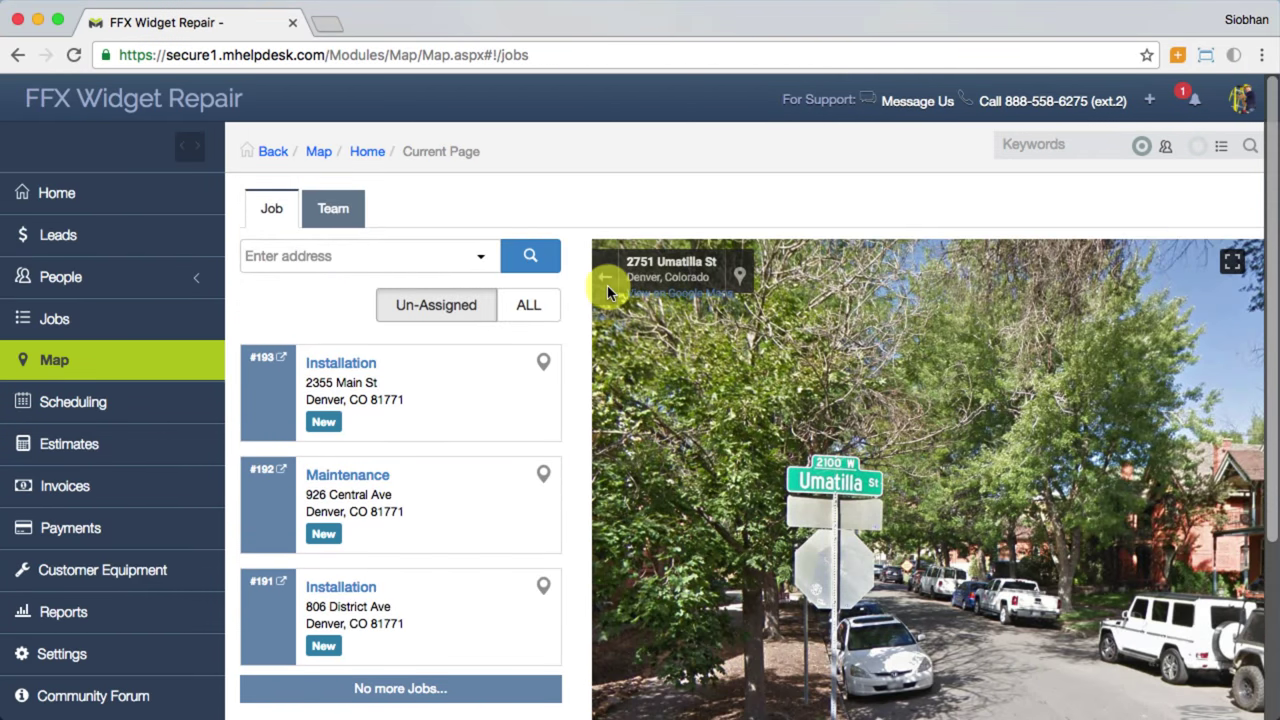
{"action": "left_click", "coordinate": [607, 282]}
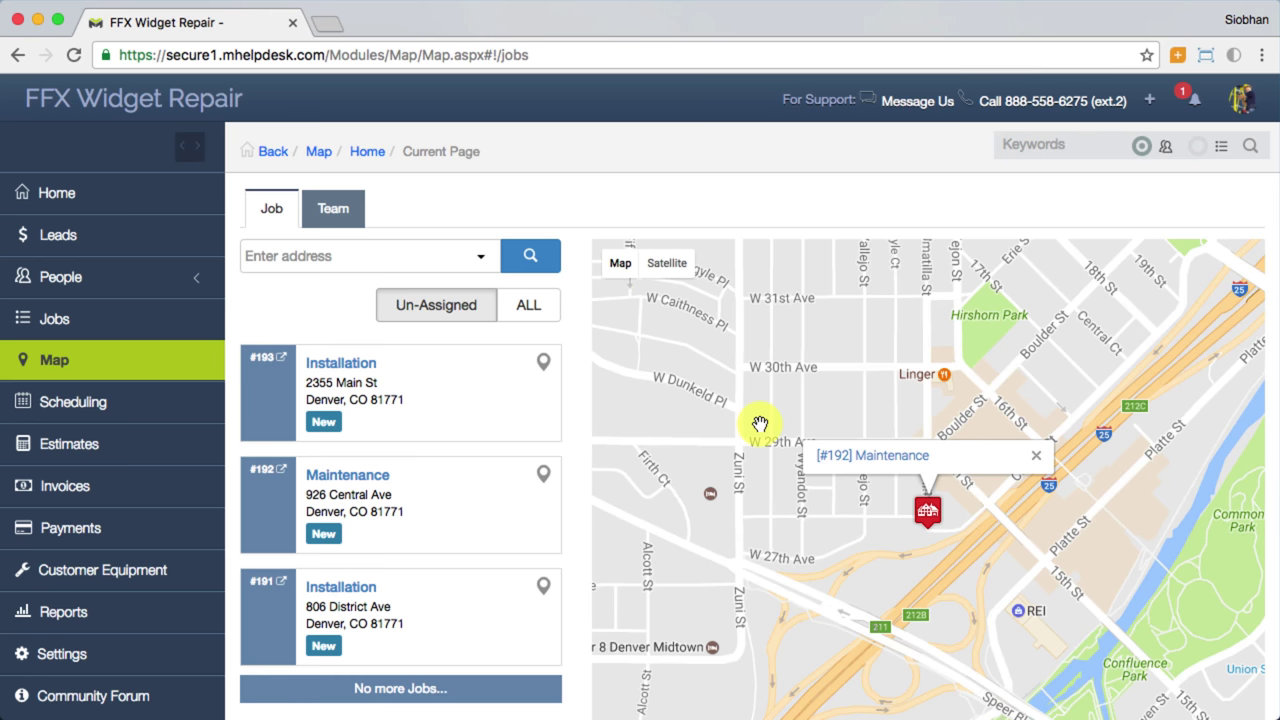
Step: Zoom out and switch the map filter to ALL jobs instead of only unassigned
{"action": "scroll", "coordinate": [760, 423], "scroll_direction": "down", "scroll_amount": 3}
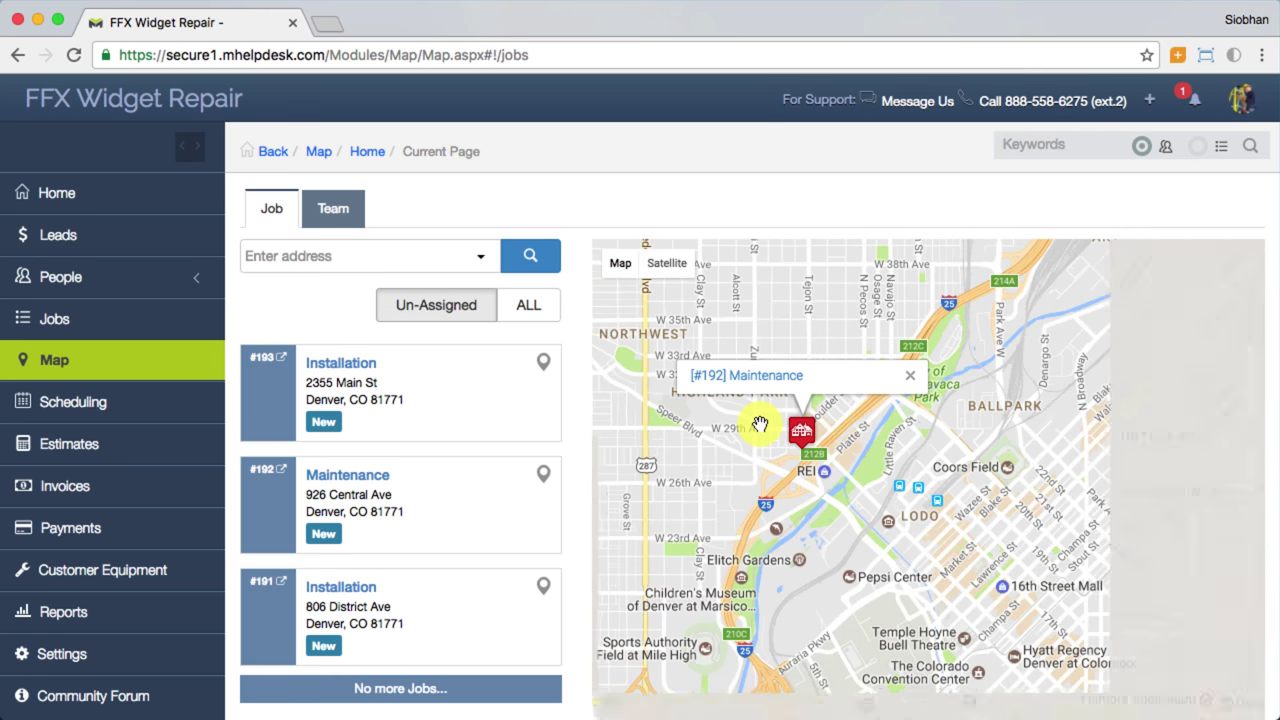
{"action": "scroll", "coordinate": [760, 423], "scroll_direction": "down", "scroll_amount": 2}
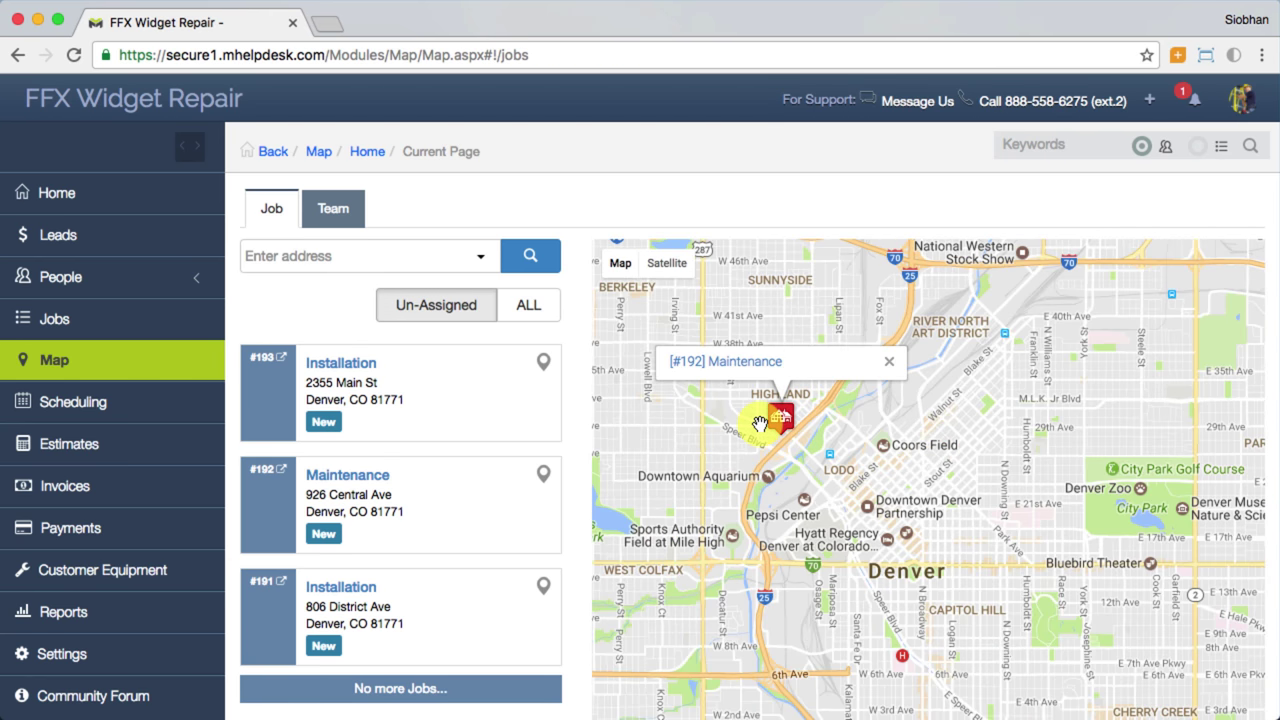
{"action": "scroll", "coordinate": [760, 423], "scroll_direction": "down", "scroll_amount": 1}
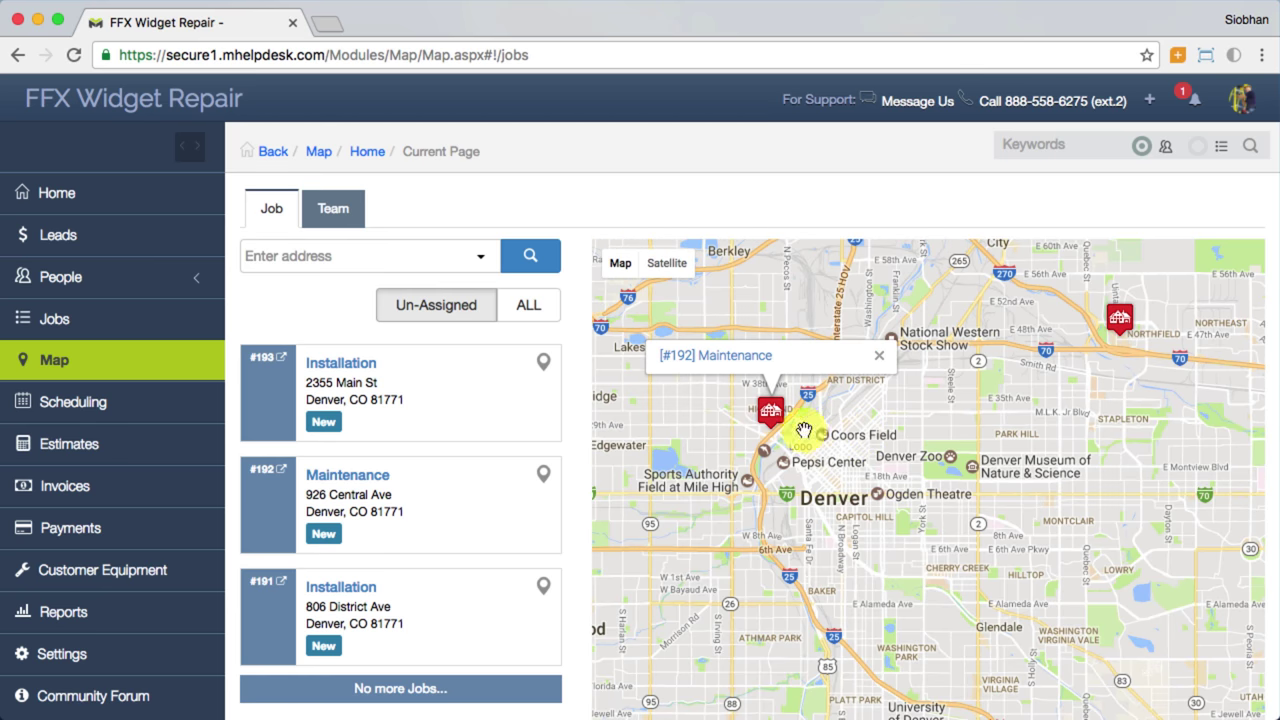
{"action": "left_click", "coordinate": [535, 316]}
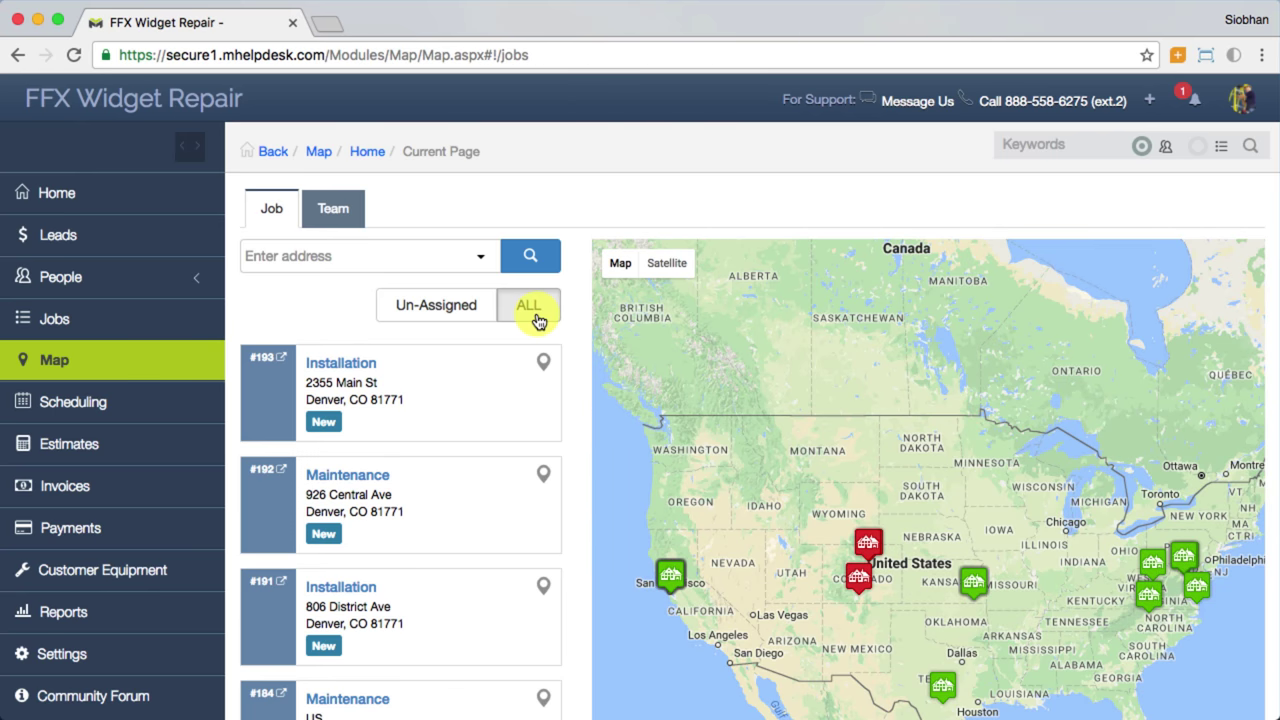
Step: On the Team tab, zoom to a technician's last known location near Williams Dr, Fairfax
{"action": "left_click", "coordinate": [344, 222]}
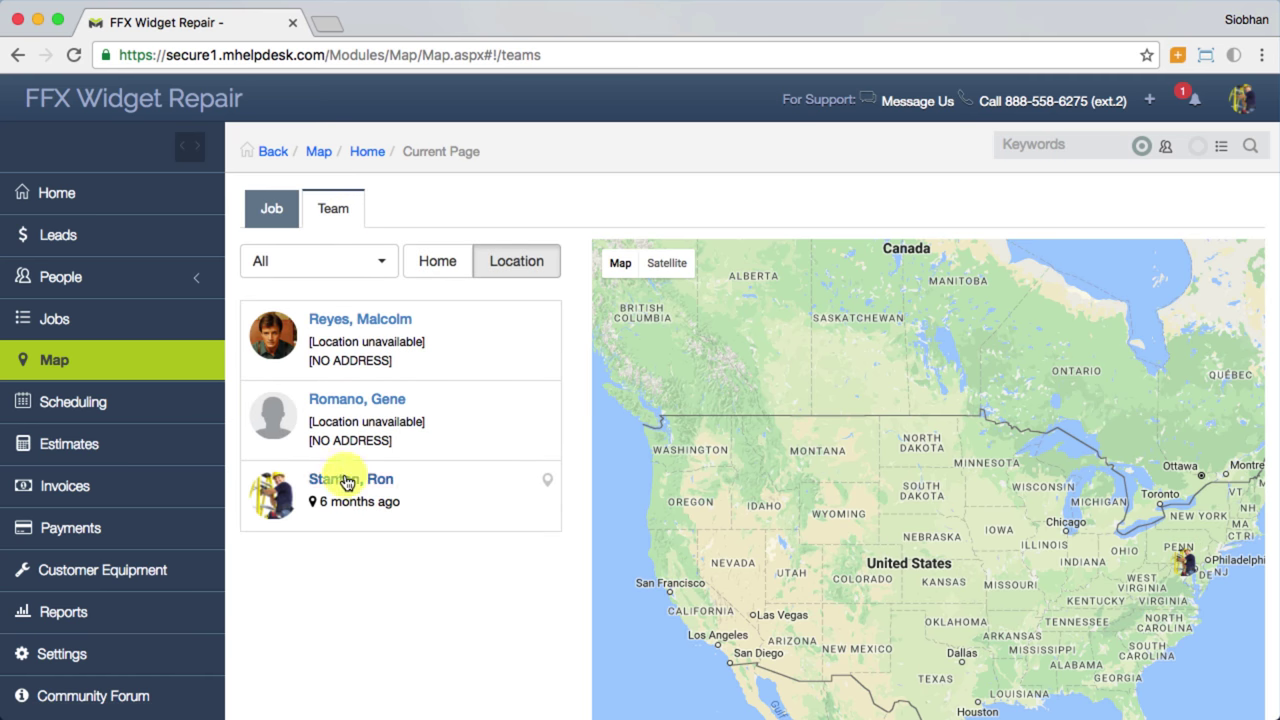
{"action": "left_click", "coordinate": [316, 509]}
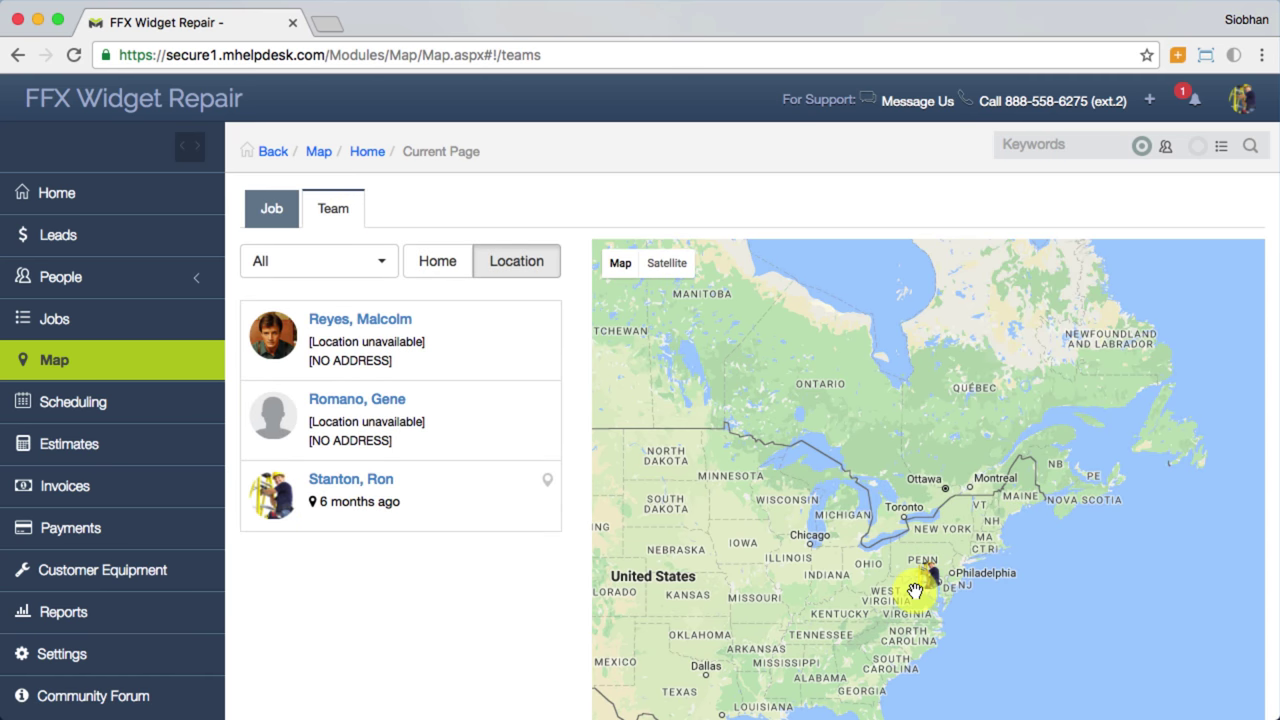
{"action": "scroll", "coordinate": [914, 592], "scroll_direction": "up", "scroll_amount": 5}
{"action": "scroll", "coordinate": [916, 588], "scroll_direction": "up", "scroll_amount": 5}
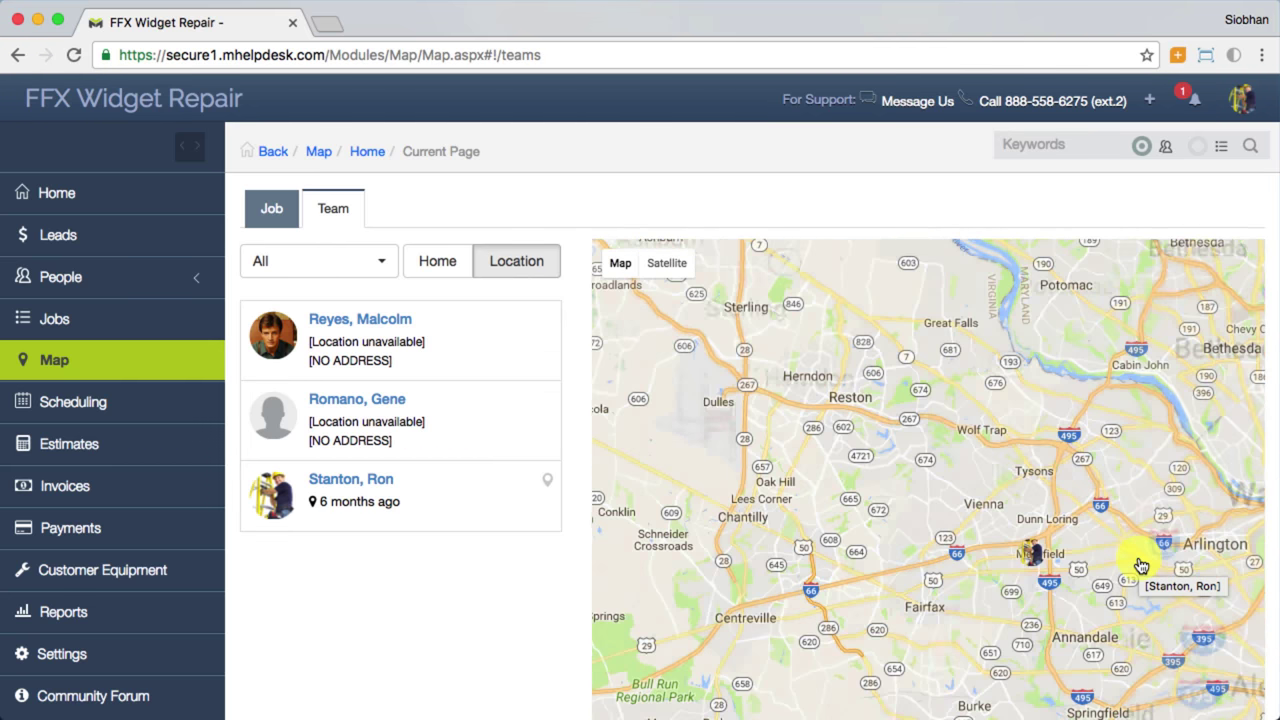
{"action": "scroll", "coordinate": [920, 586], "scroll_direction": "up", "scroll_amount": 5}
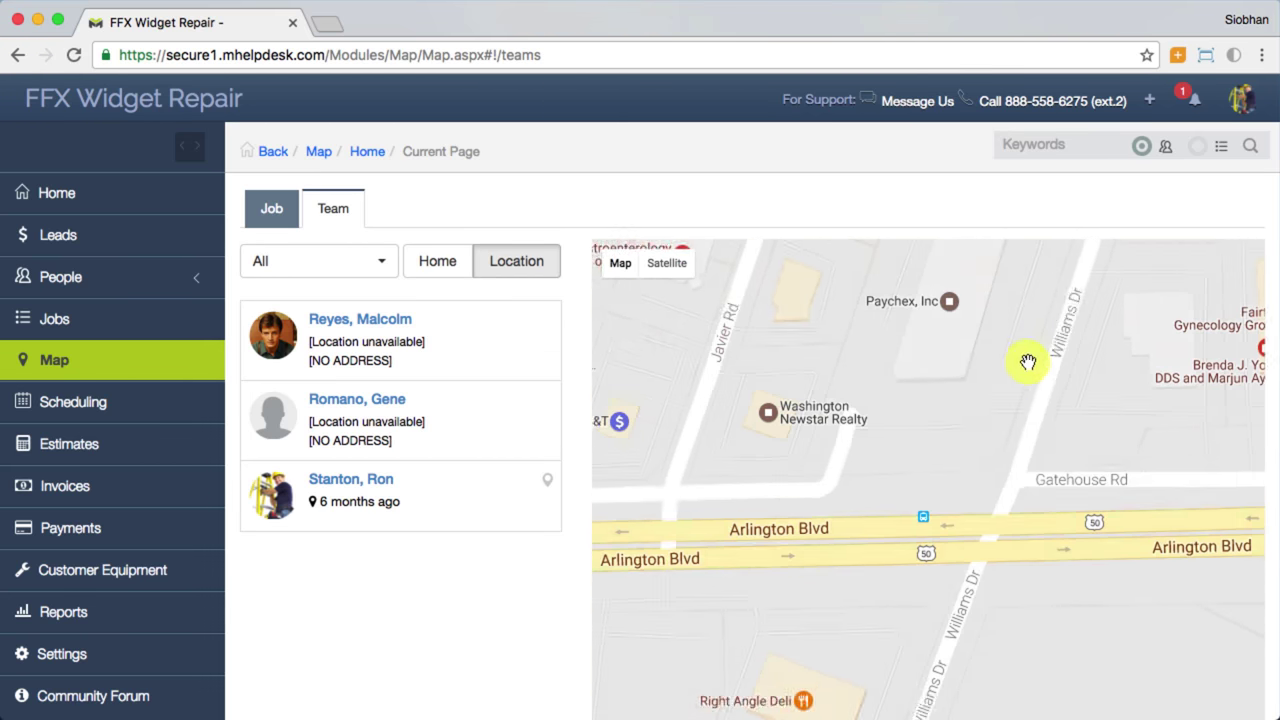
{"action": "left_click_drag", "start_coordinate": [1020, 363], "coordinate": [920, 586]}
{"action": "mouse_move", "coordinate": [1075, 402]}
{"action": "left_mouse_down"}
{"action": "mouse_move", "coordinate": [1037, 560]}
{"action": "mouse_move", "coordinate": [1052, 538]}
{"action": "left_mouse_up"}
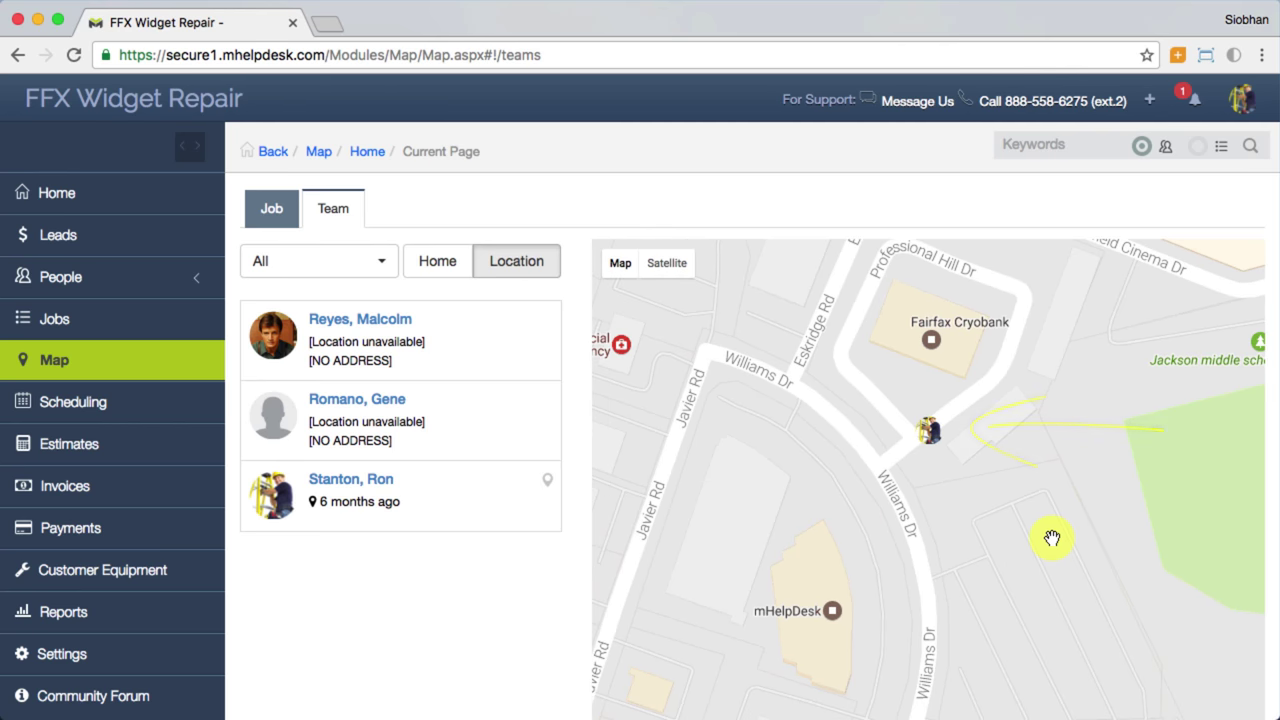
Step: Review the refrigerator's Customer Equipment record and its two linked jobs
{"action": "left_click", "coordinate": [139, 575]}
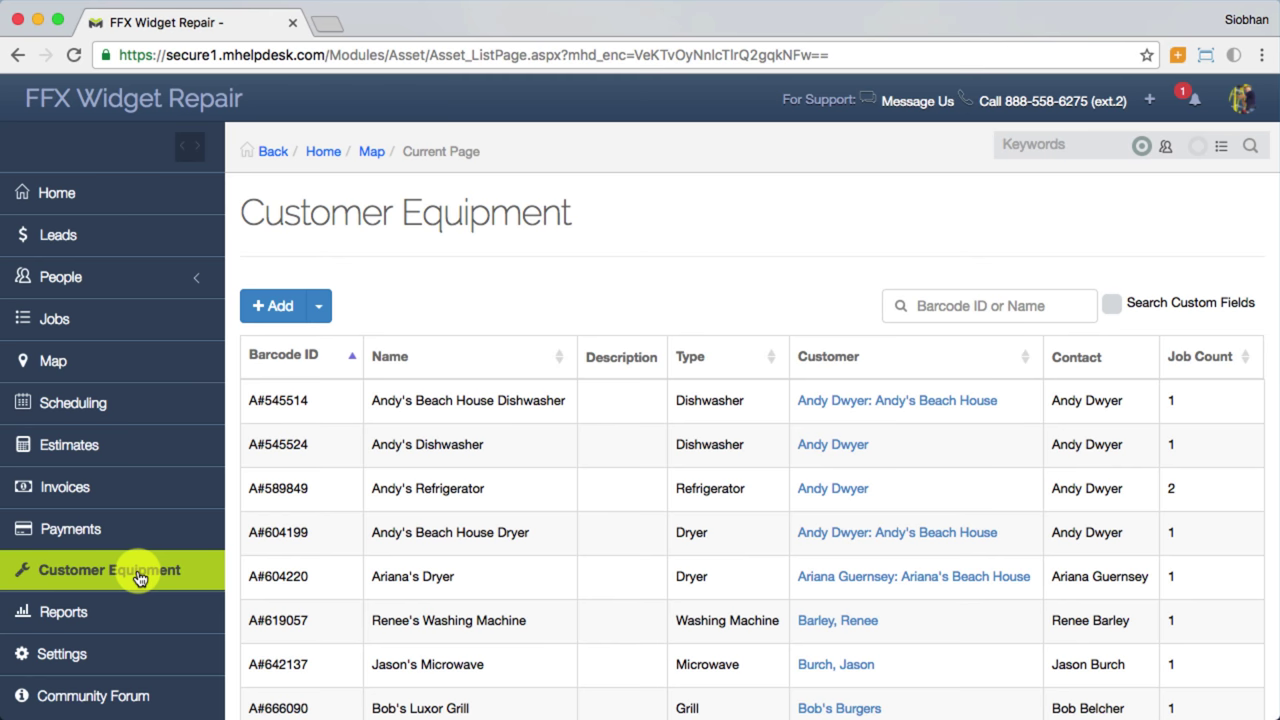
{"action": "left_click", "coordinate": [435, 500]}
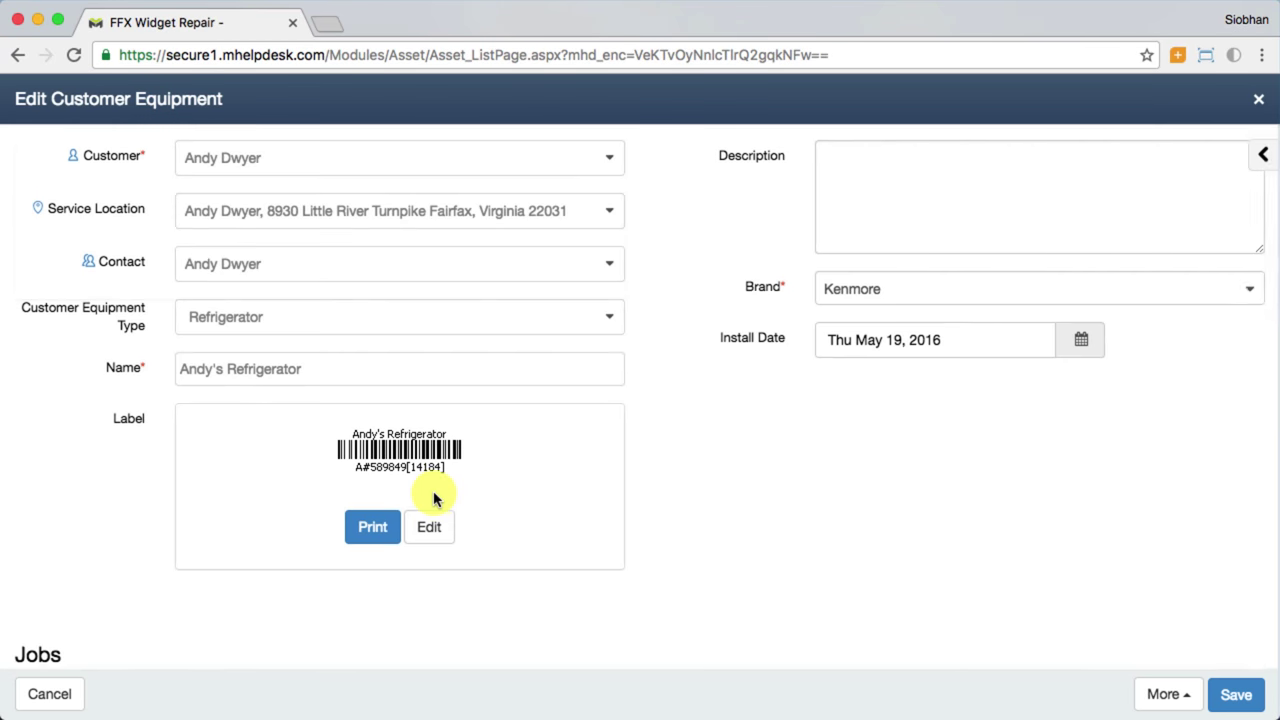
{"action": "scroll", "coordinate": [433, 497], "scroll_direction": "down", "scroll_amount": 2}
{"action": "scroll", "coordinate": [433, 497], "scroll_direction": "down", "scroll_amount": 5}
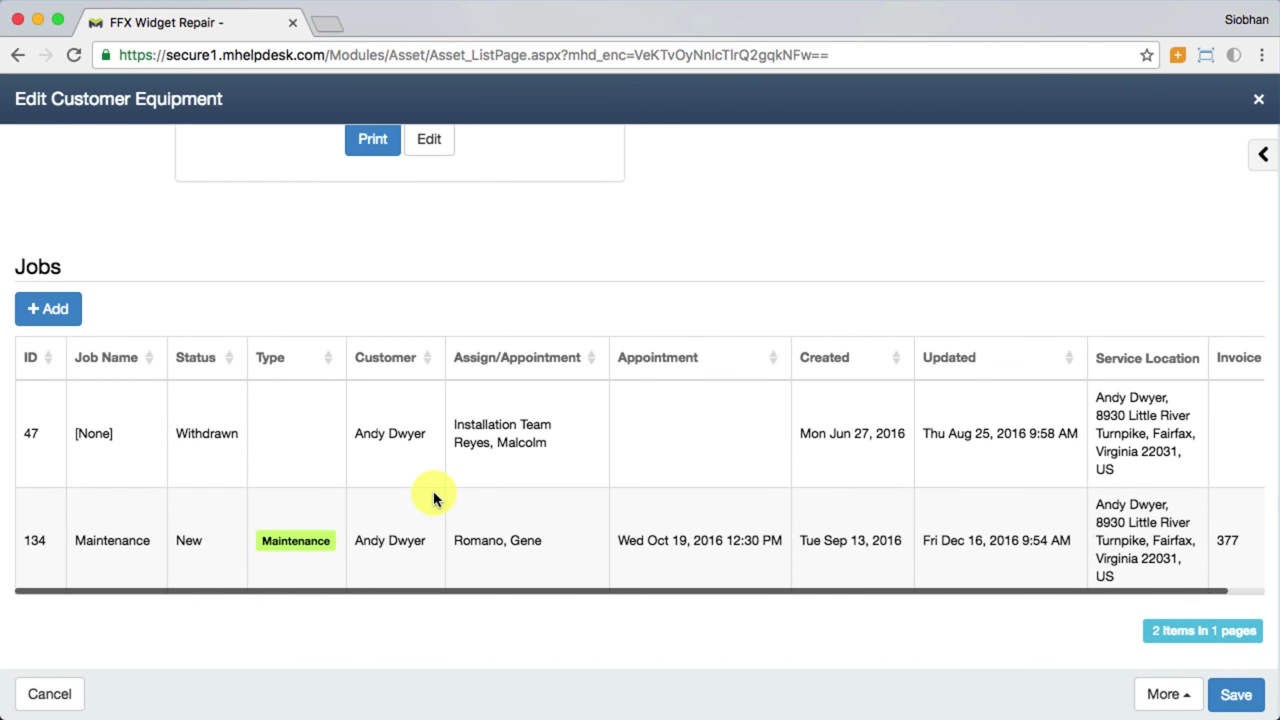
{"action": "scroll", "coordinate": [433, 497], "scroll_direction": "up", "scroll_amount": 7}
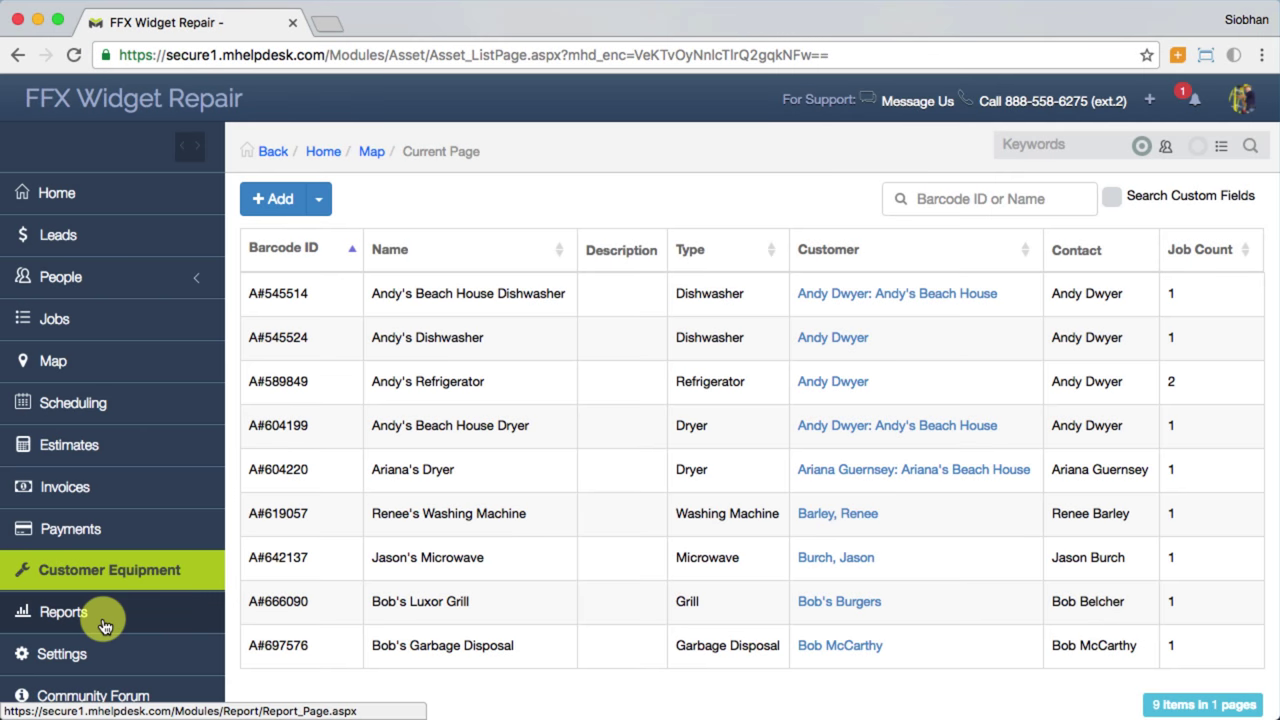
Step: Browse the Reports page categories, from Customer and Financial through Time Tracking
{"action": "left_click", "coordinate": [104, 624]}
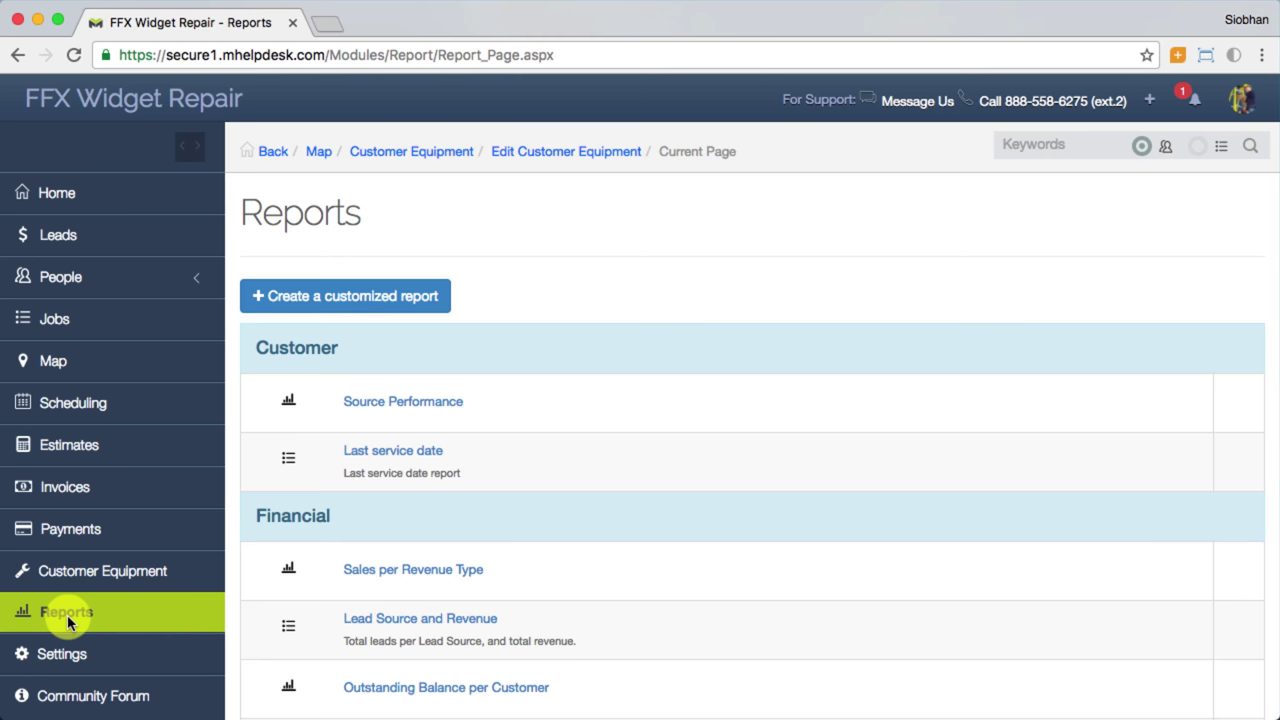
{"action": "scroll", "coordinate": [1086, 523], "scroll_direction": "down", "scroll_amount": 3}
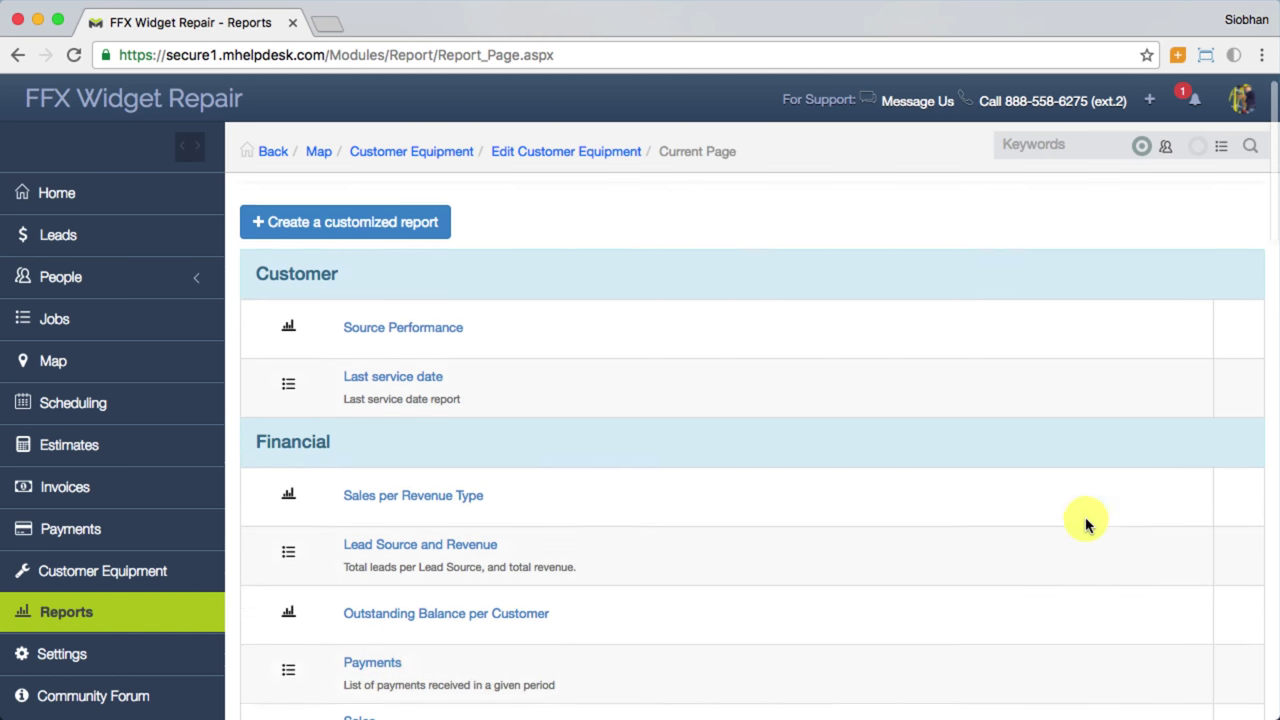
{"action": "scroll", "coordinate": [1086, 523], "scroll_direction": "down", "scroll_amount": 10}
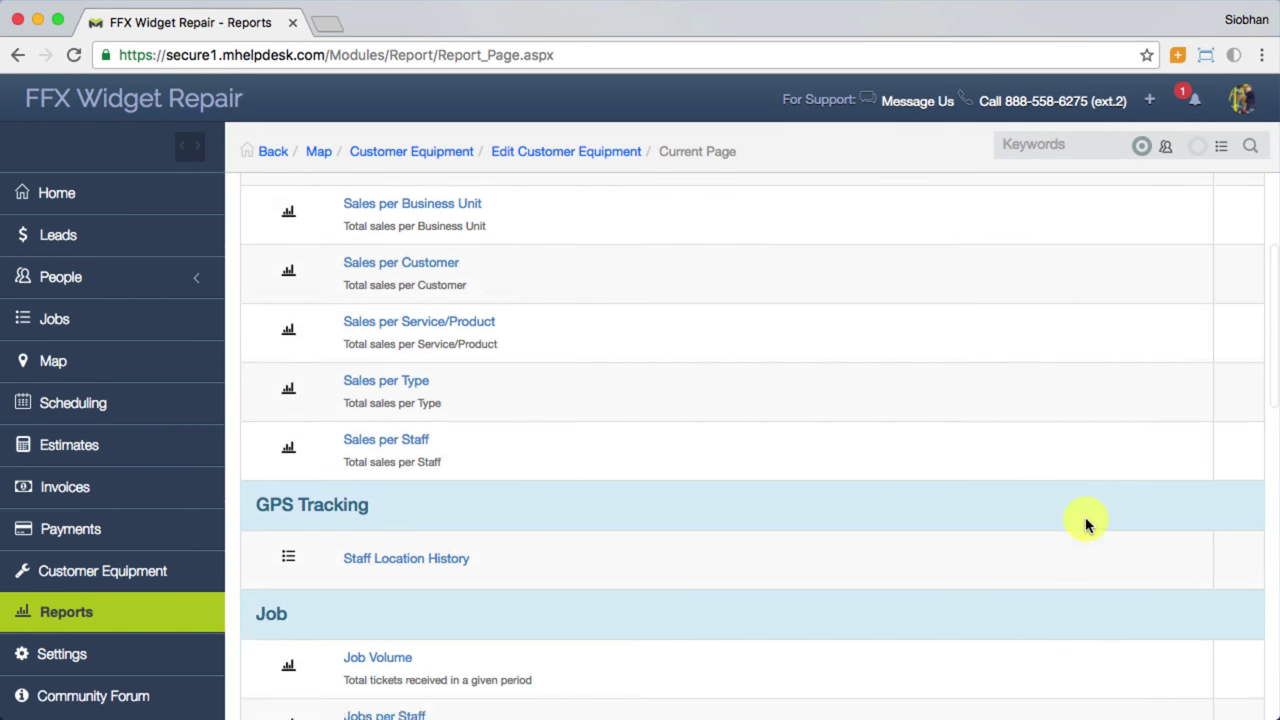
{"action": "scroll", "coordinate": [1086, 523], "scroll_direction": "down", "scroll_amount": 8}
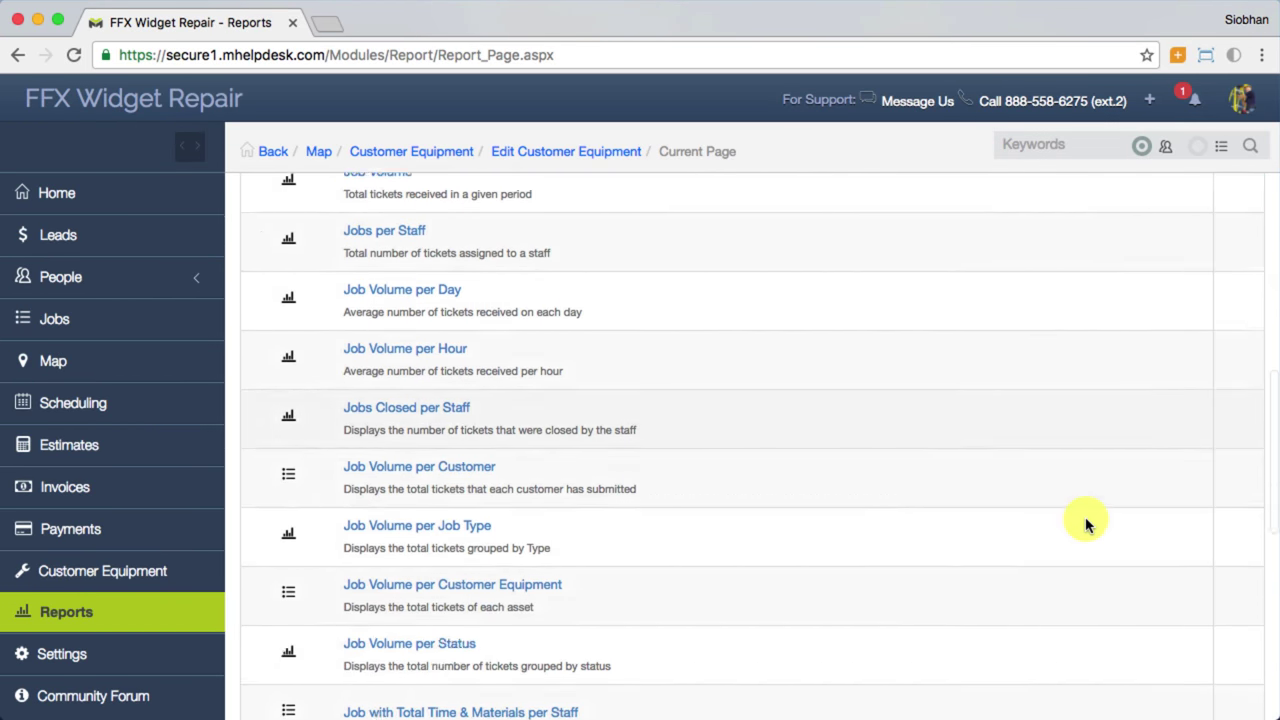
{"action": "scroll", "coordinate": [1086, 523], "scroll_direction": "down", "scroll_amount": 8}
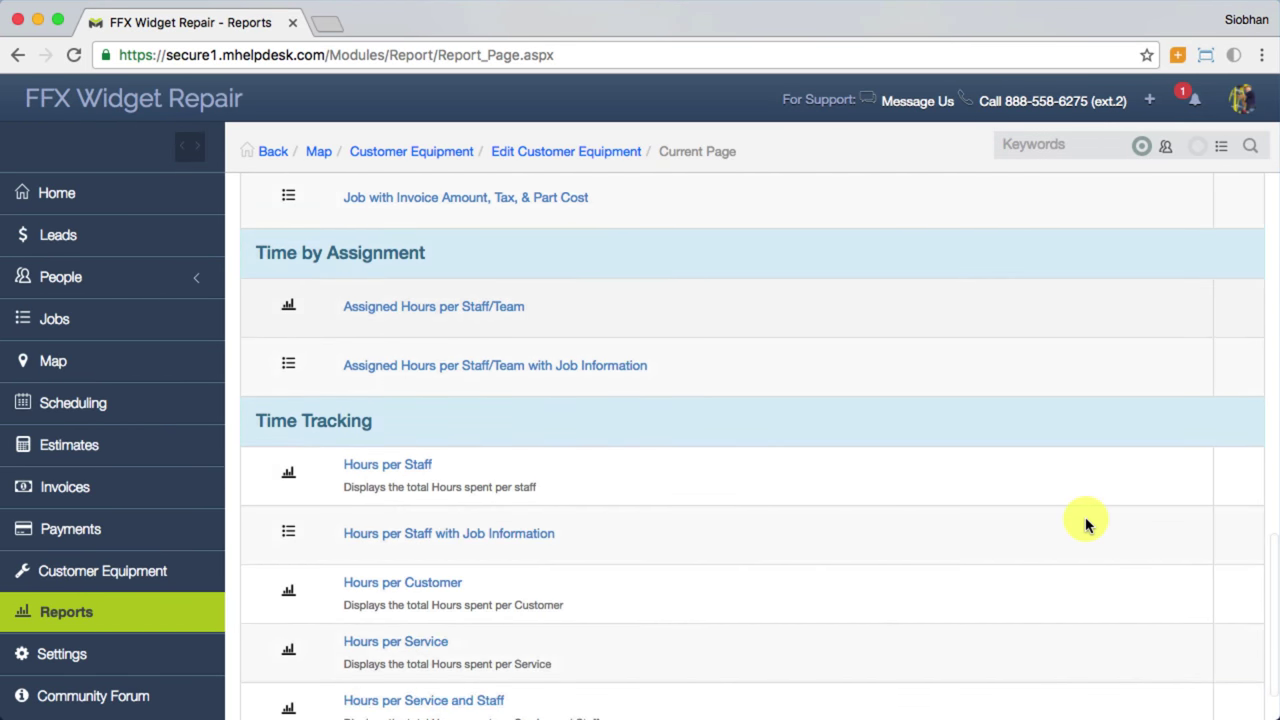
{"action": "scroll", "coordinate": [1086, 523], "scroll_direction": "up", "scroll_amount": 20}
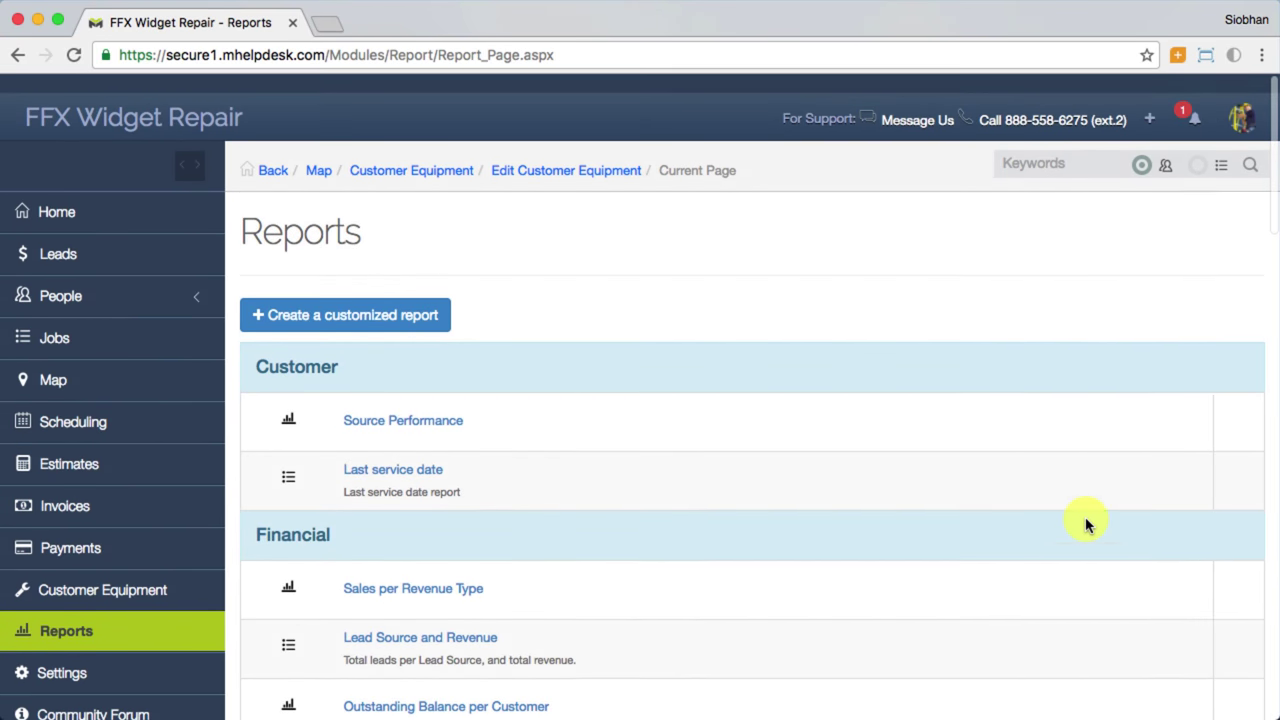
Step: Generate the Outstanding Balance per Customer report as a Pie Chart for the Last 3 months
{"action": "left_click", "coordinate": [366, 688]}
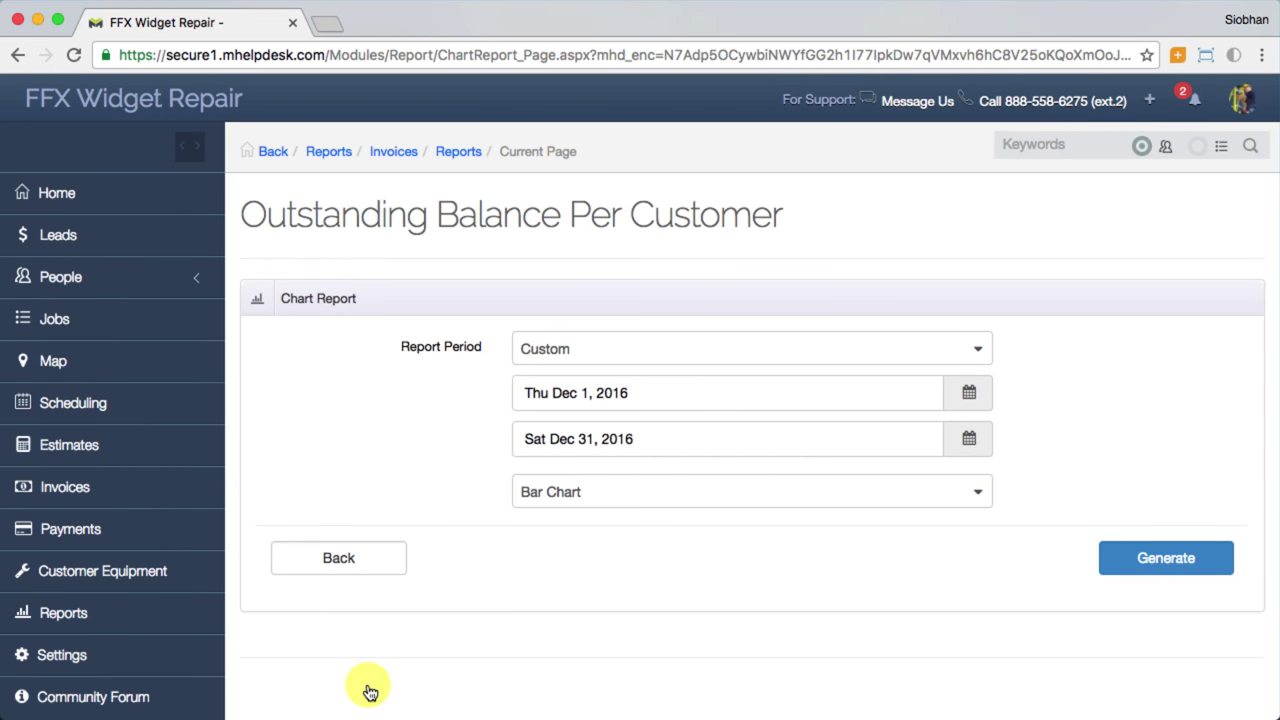
{"action": "left_click", "coordinate": [912, 350]}
{"action": "left_click", "coordinate": [651, 569]}
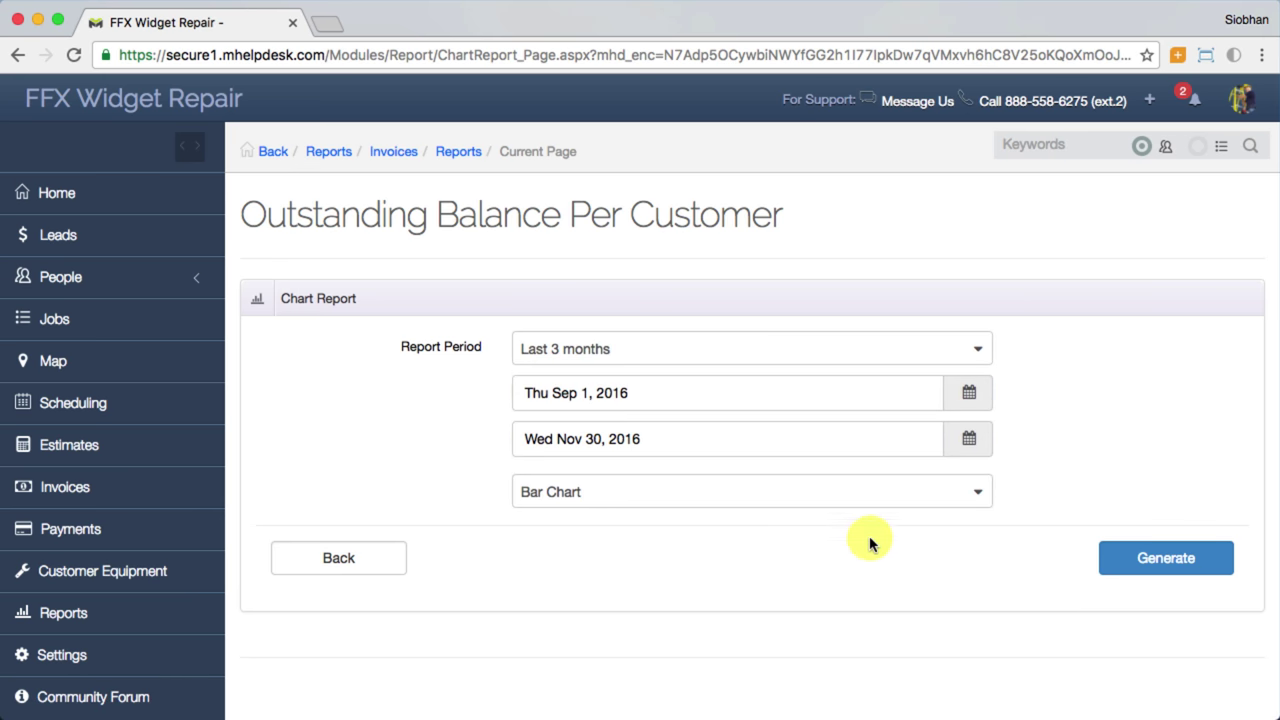
{"action": "left_click", "coordinate": [918, 503]}
{"action": "left_click", "coordinate": [600, 577]}
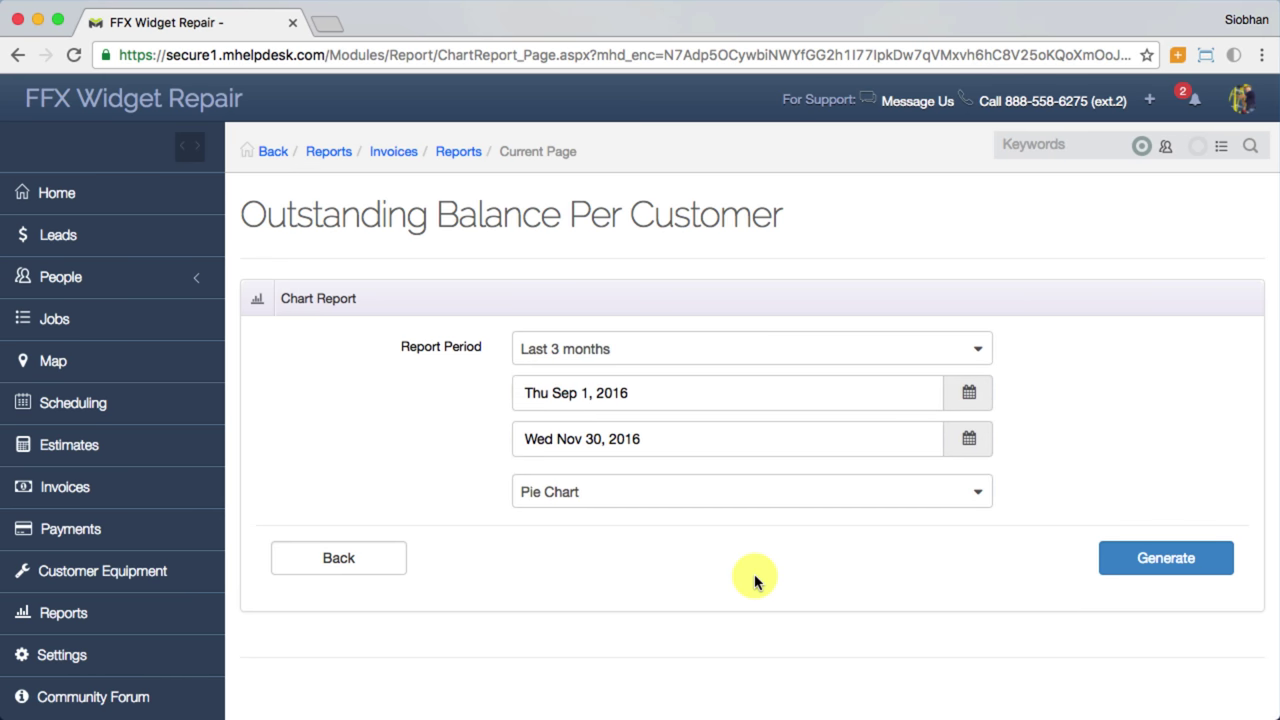
{"action": "left_click", "coordinate": [1170, 562]}
Step: Review the 25451.28 pie chart and download the report data as CSV
{"action": "scroll", "coordinate": [1172, 570], "scroll_direction": "down", "scroll_amount": 1}
{"action": "scroll", "coordinate": [1172, 570], "scroll_direction": "down", "scroll_amount": 7}
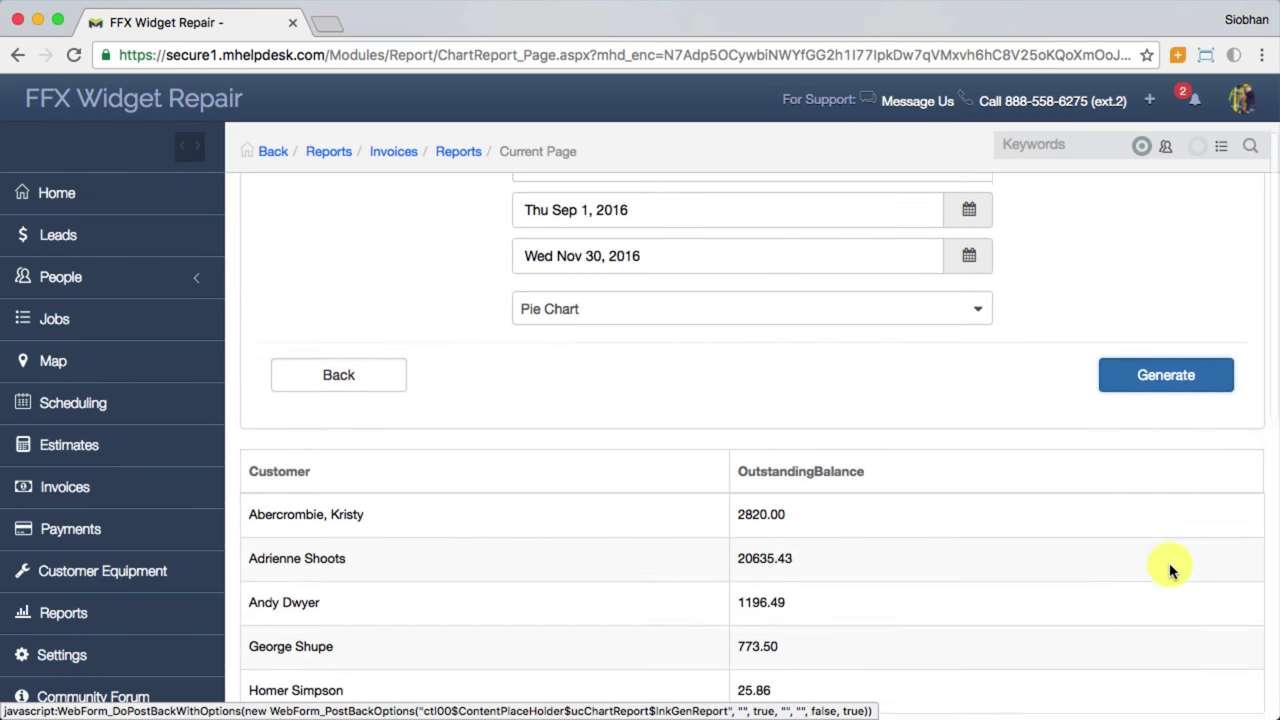
{"action": "scroll", "coordinate": [1172, 570], "scroll_direction": "down", "scroll_amount": 5}
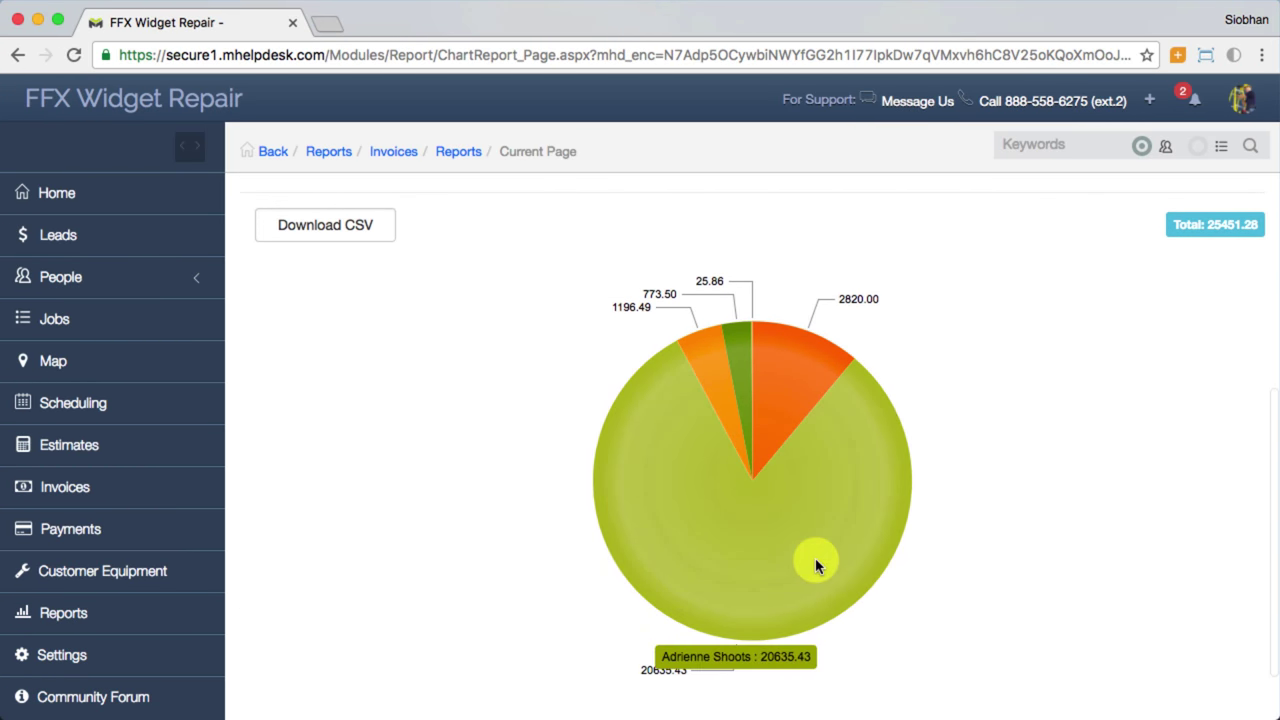
{"action": "mouse_move", "coordinate": [798, 394]}
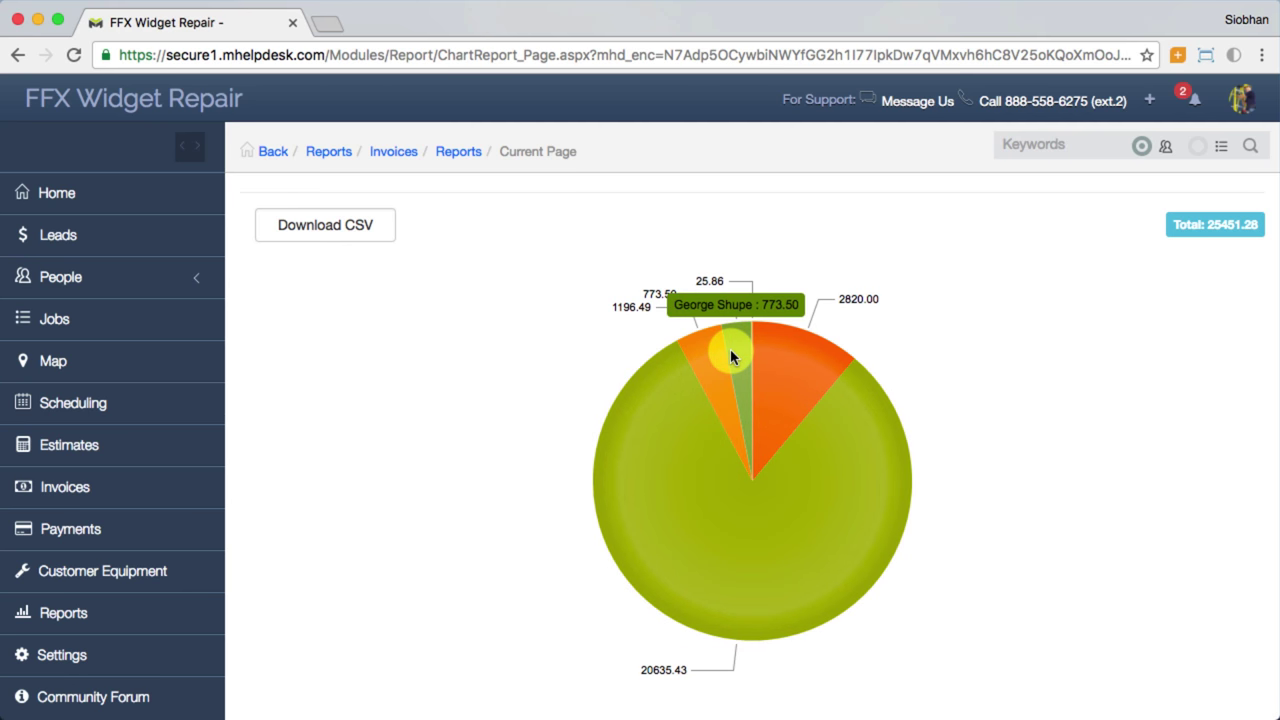
{"action": "mouse_move", "coordinate": [703, 358]}
{"action": "scroll", "coordinate": [701, 358], "scroll_direction": "up", "scroll_amount": 1}
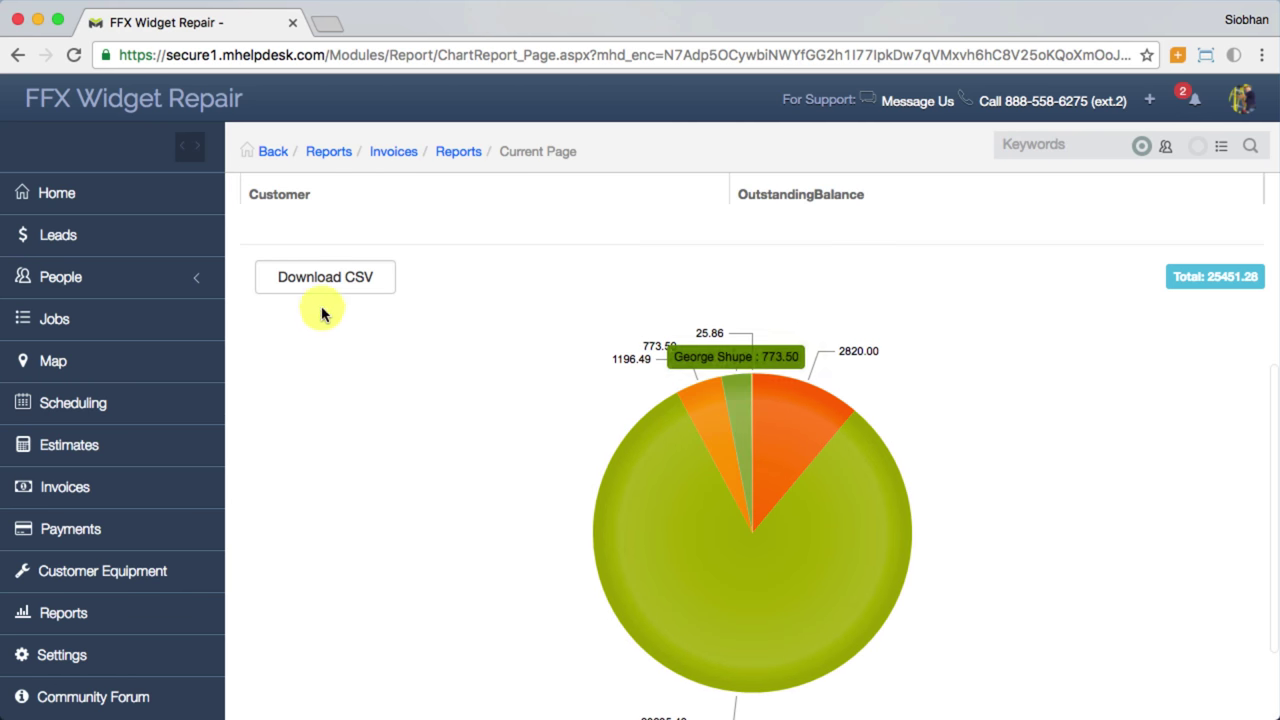
{"action": "left_click", "coordinate": [354, 293]}
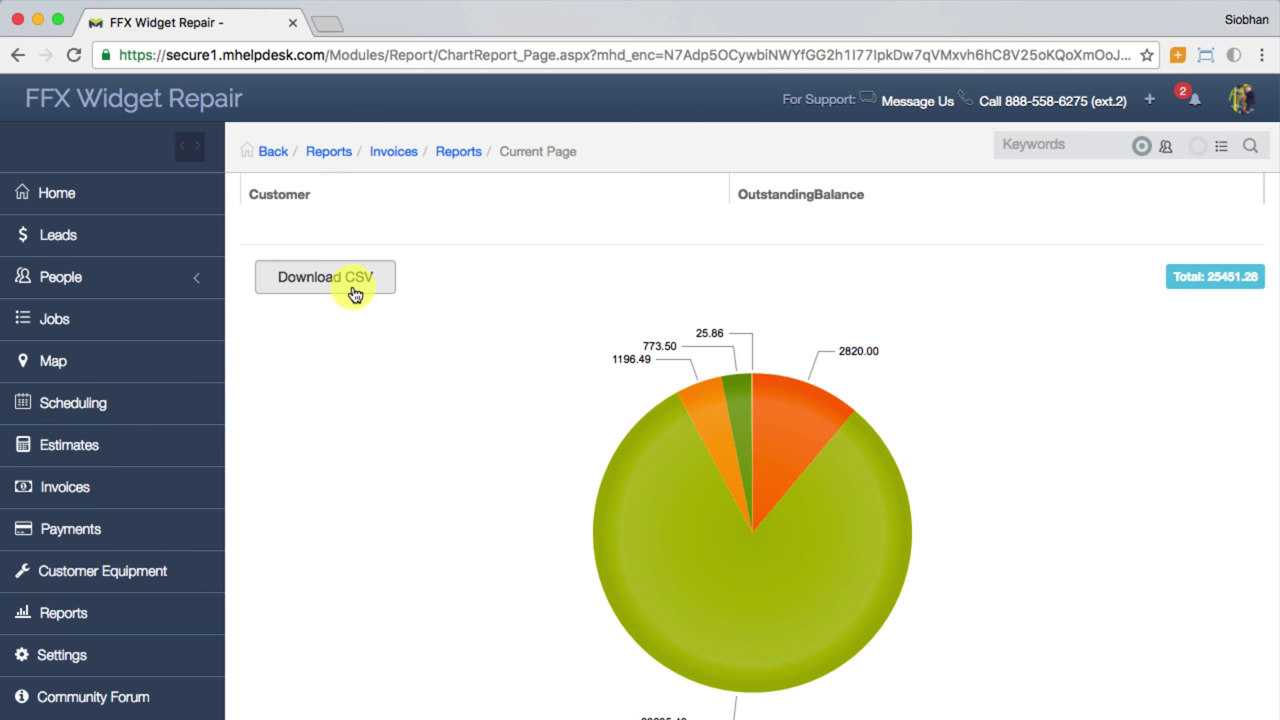
Step: Start a new reminder rule triggered when a job's status becomes Closed
{"action": "left_click", "coordinate": [150, 677]}
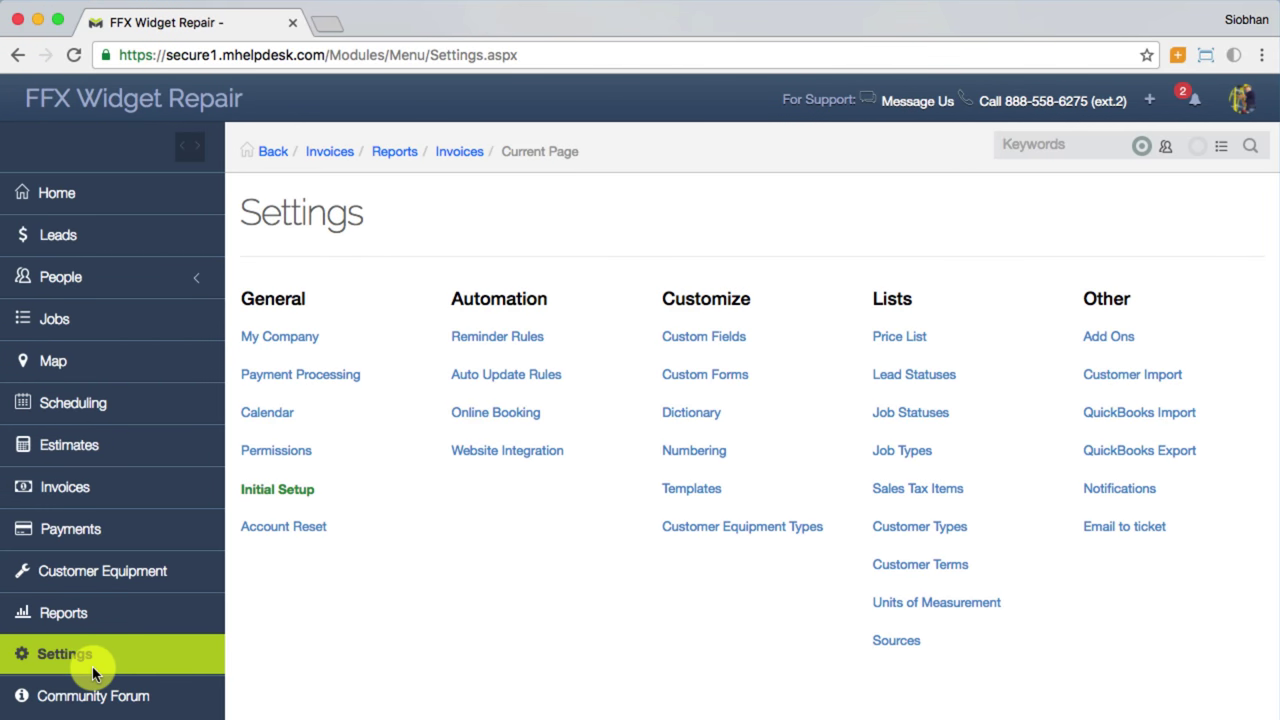
{"action": "left_click", "coordinate": [489, 345]}
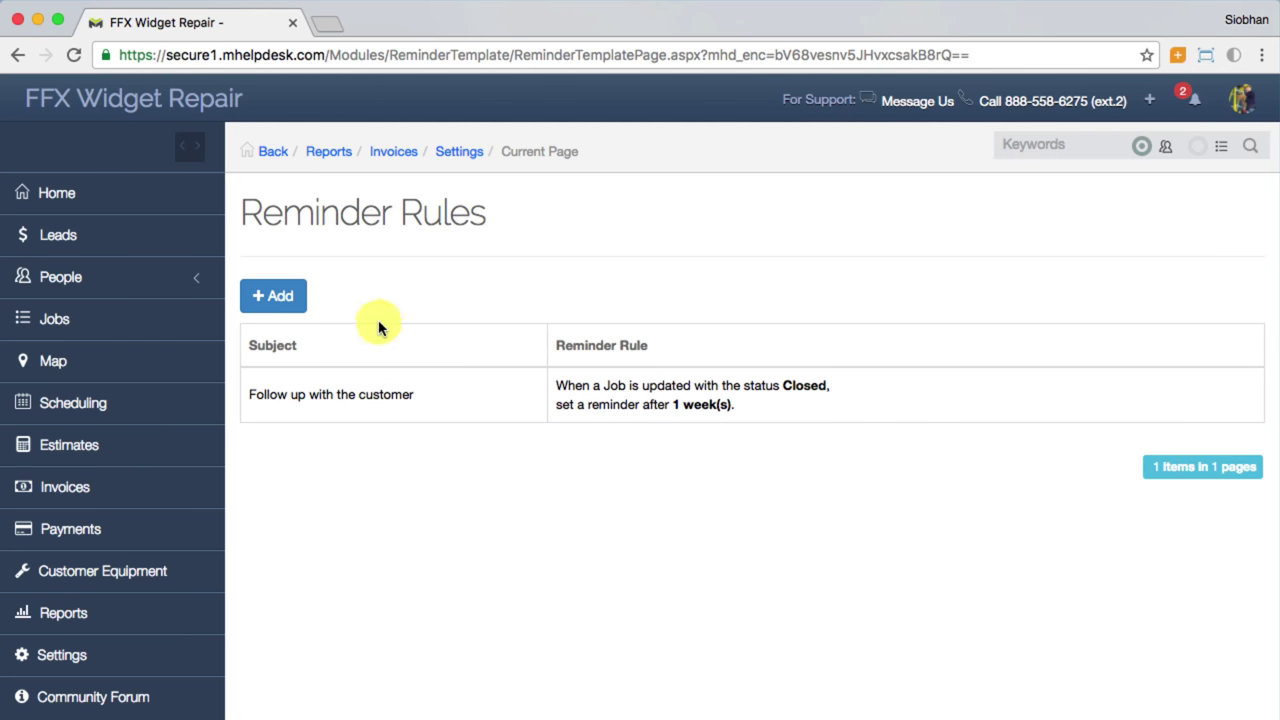
{"action": "left_click", "coordinate": [267, 317]}
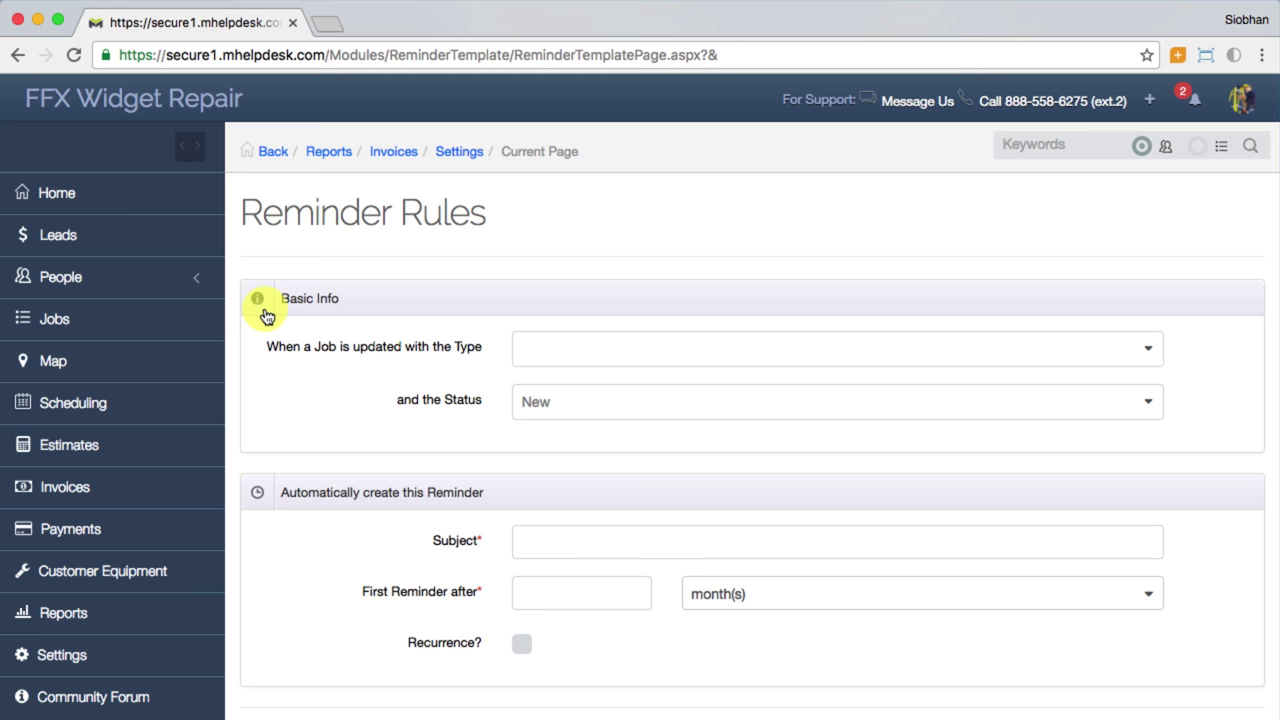
{"action": "left_click", "coordinate": [597, 420]}
{"action": "scroll", "coordinate": [560, 520], "scroll_direction": "down", "scroll_amount": 5}
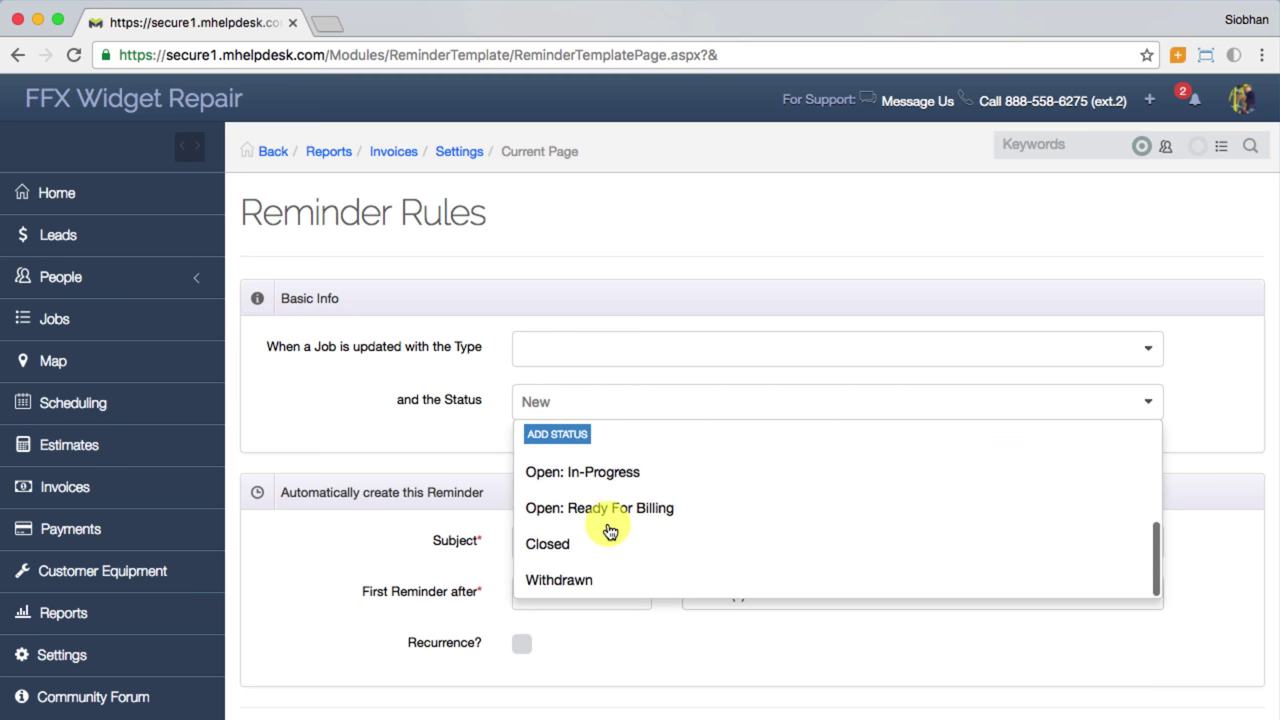
{"action": "left_click", "coordinate": [592, 517]}
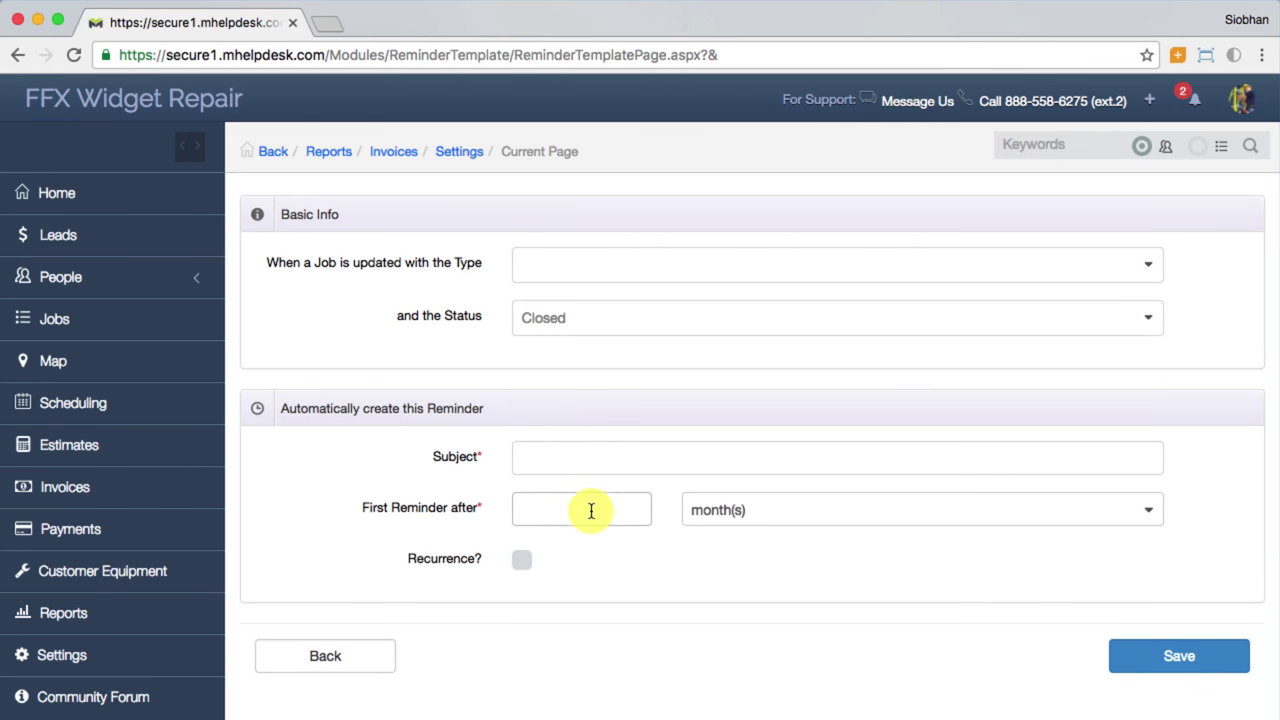
Step: Give it the subject 'Follow up with the customer' and a first reminder after 1 week, then save
{"action": "left_click", "coordinate": [572, 465]}
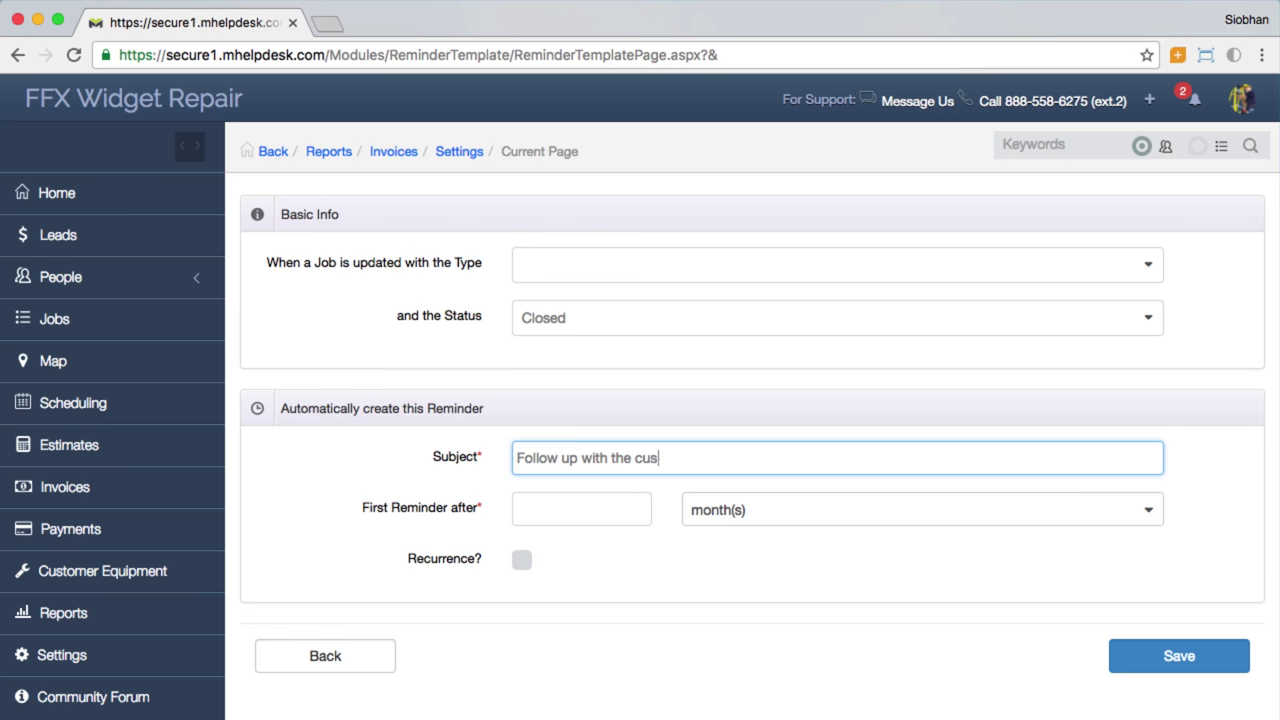
{"action": "left_click", "coordinate": [529, 494]}
{"action": "left_click", "coordinate": [812, 509]}
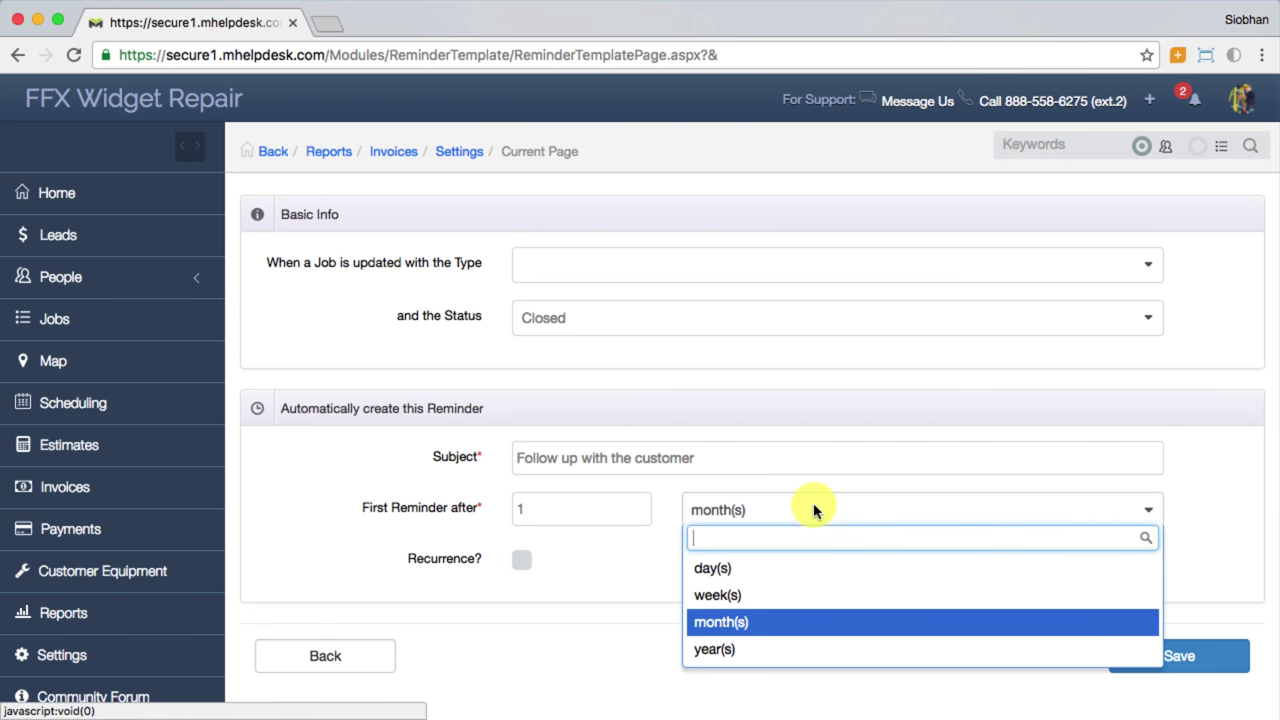
{"action": "left_click", "coordinate": [777, 594]}
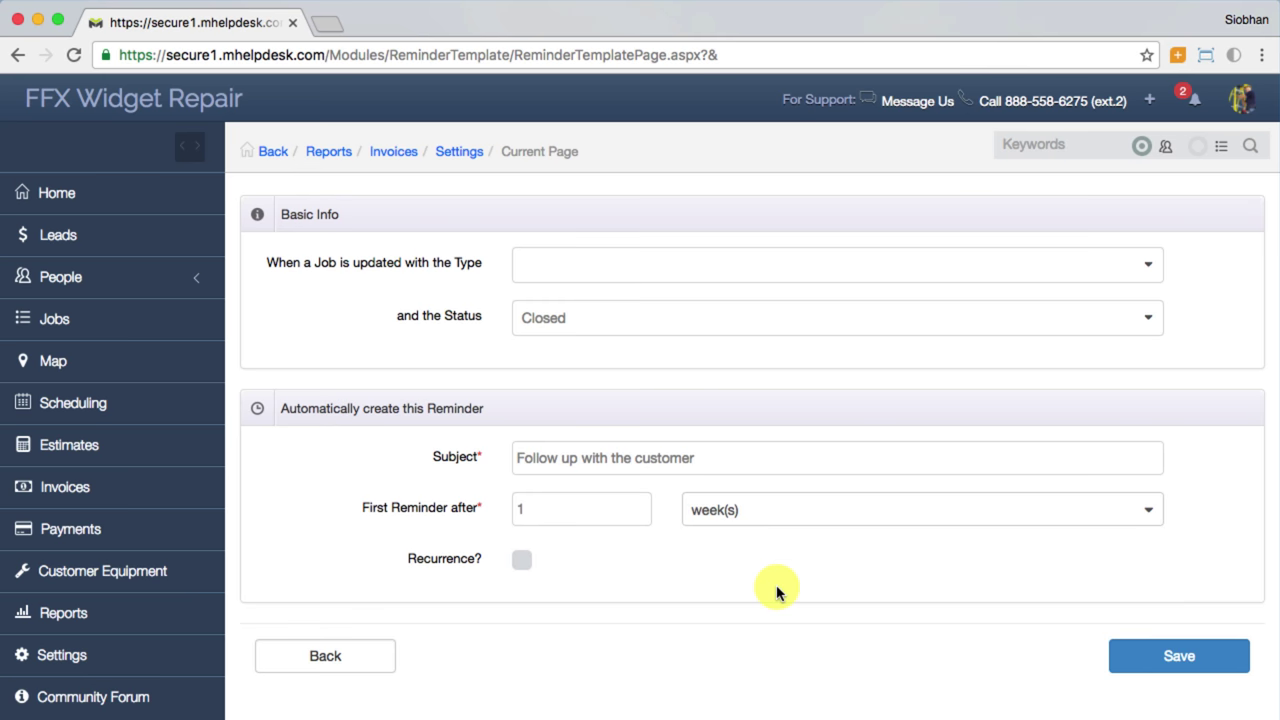
{"action": "left_click", "coordinate": [1158, 652]}
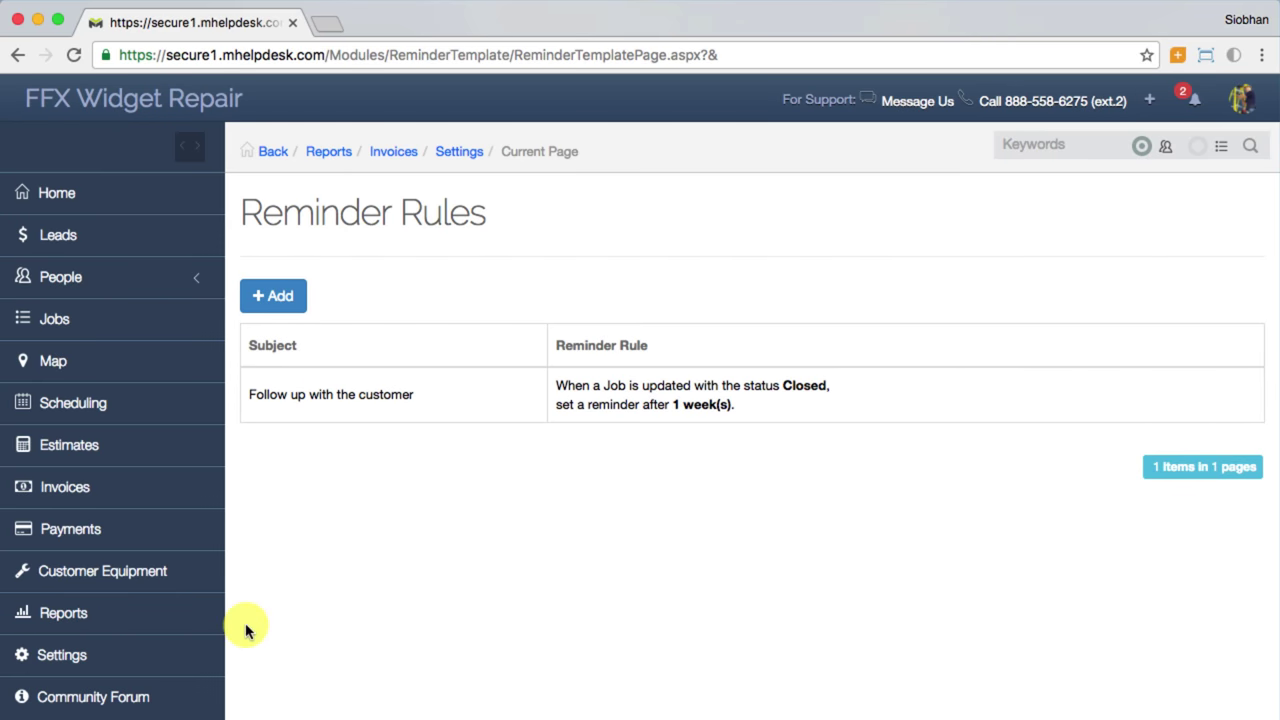
Step: Add and save an auto update rule assigning Repair-type jobs to the Repair Team
{"action": "left_click", "coordinate": [208, 654]}
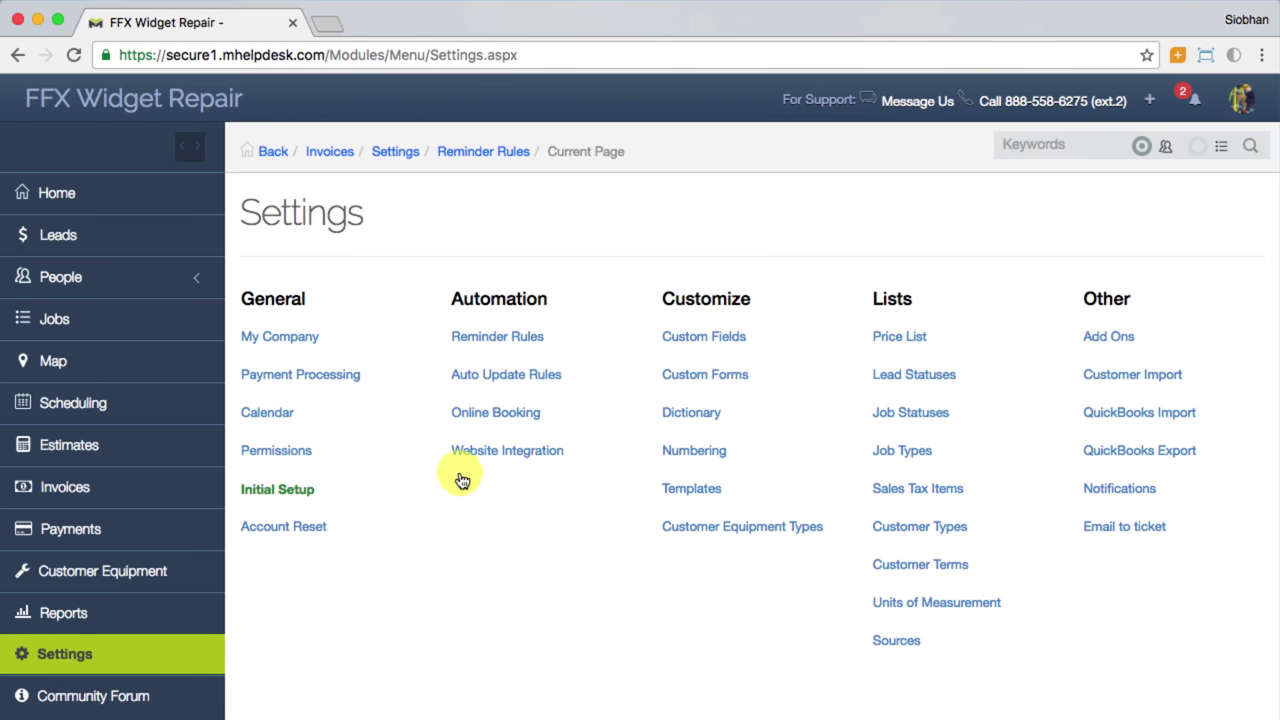
{"action": "left_click", "coordinate": [521, 385]}
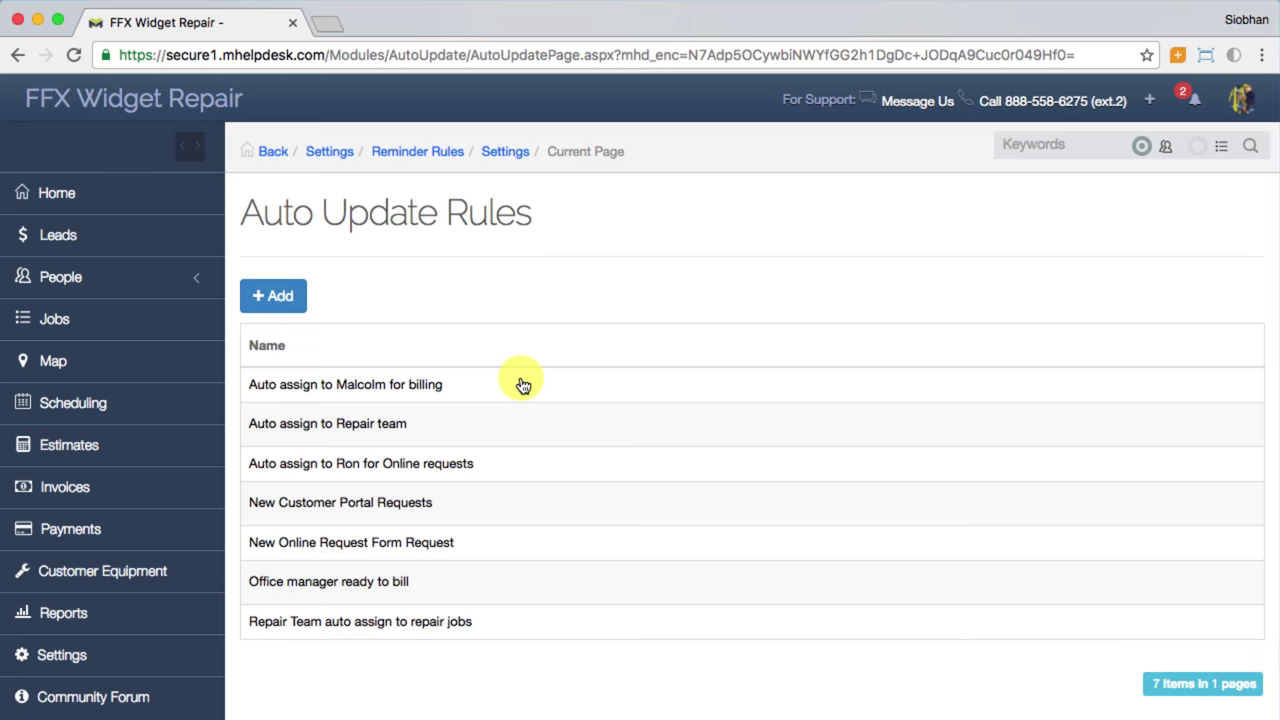
{"action": "left_click", "coordinate": [302, 299]}
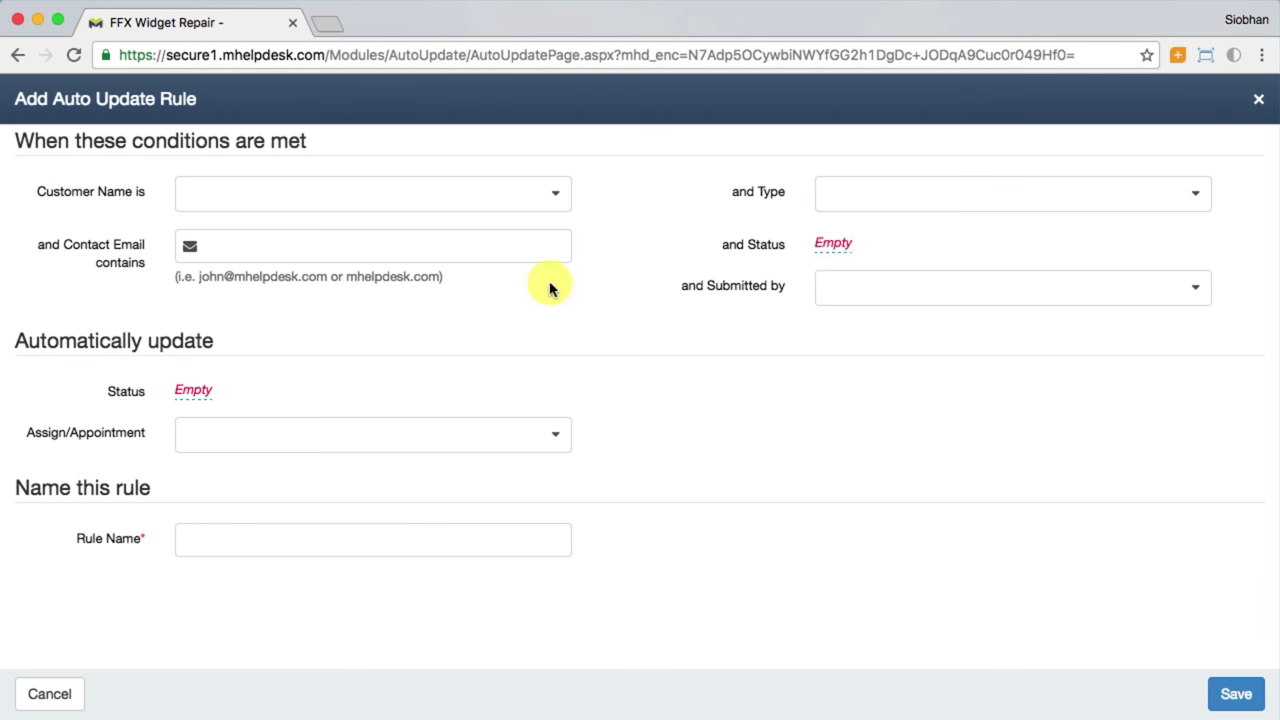
{"action": "left_click", "coordinate": [1204, 196]}
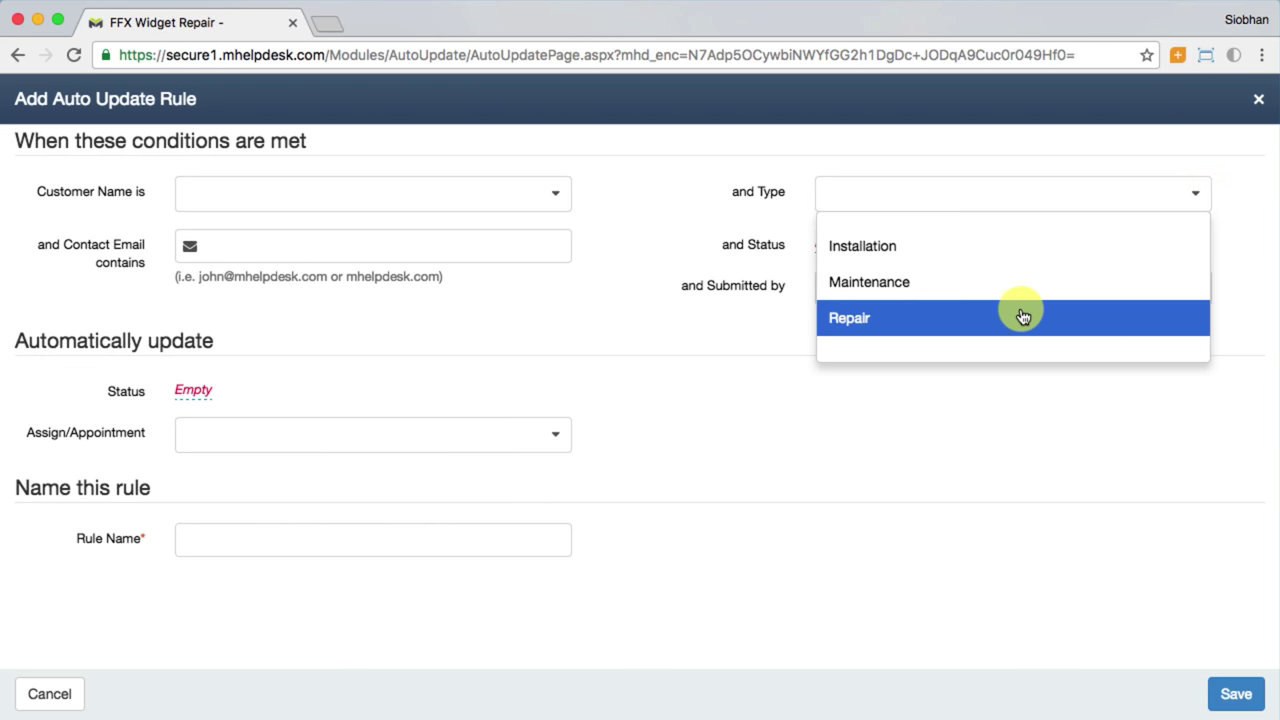
{"action": "left_click", "coordinate": [940, 316]}
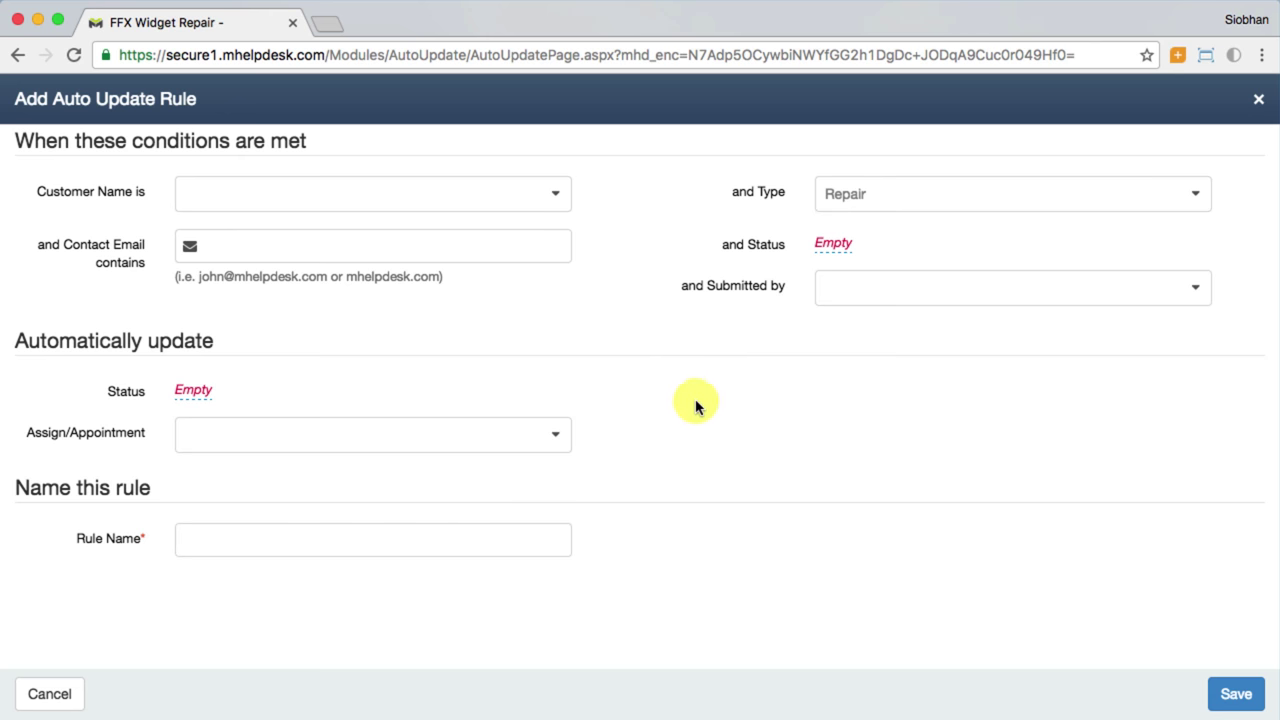
{"action": "left_click", "coordinate": [555, 437]}
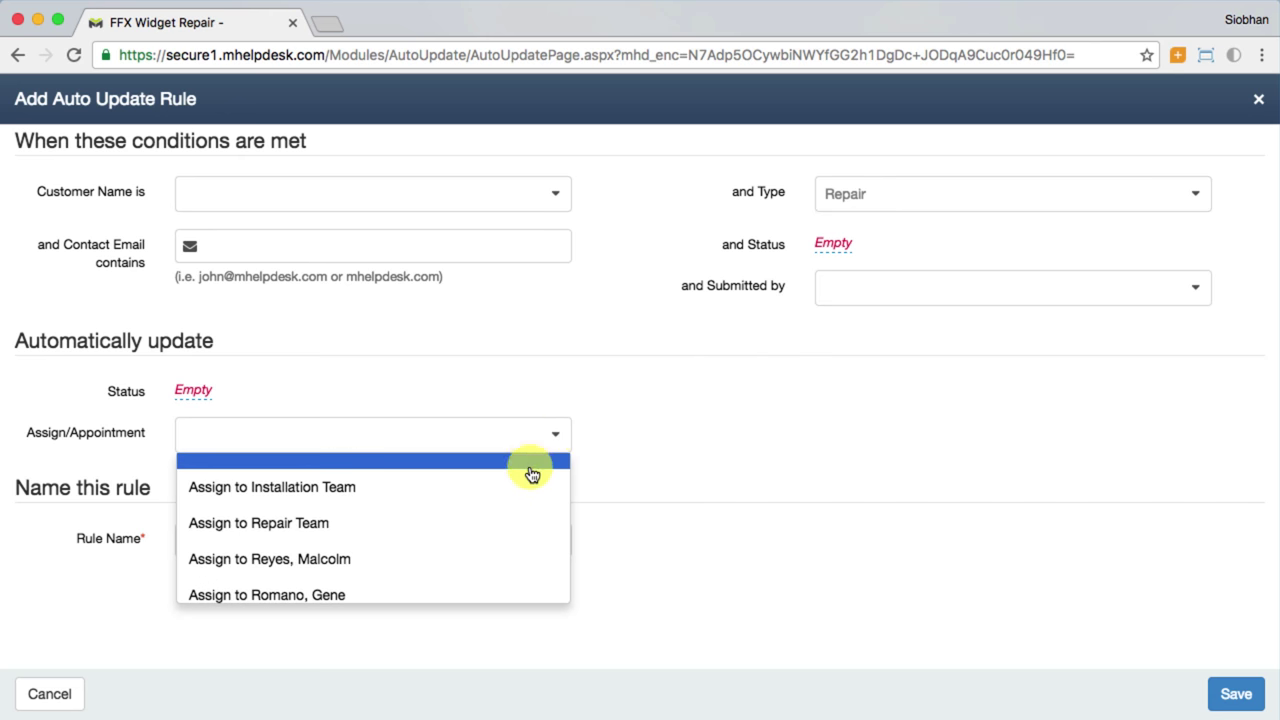
{"action": "left_click", "coordinate": [505, 530]}
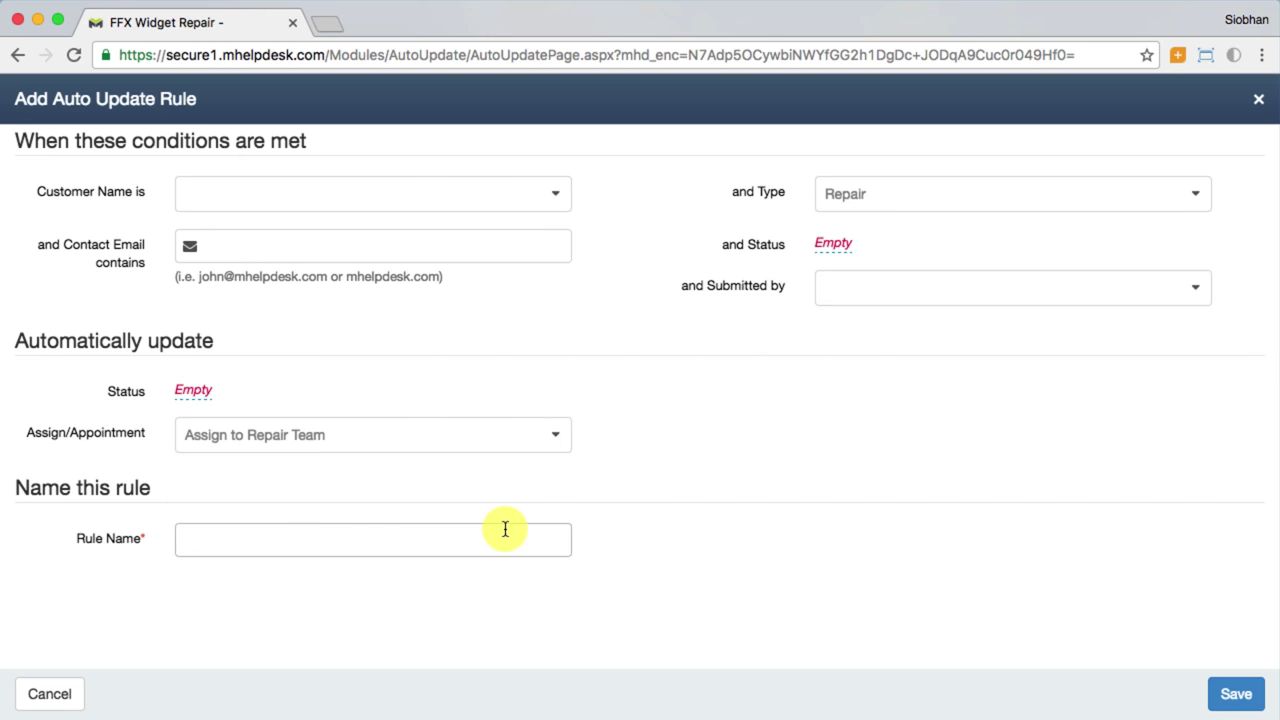
{"action": "left_click", "coordinate": [505, 530]}
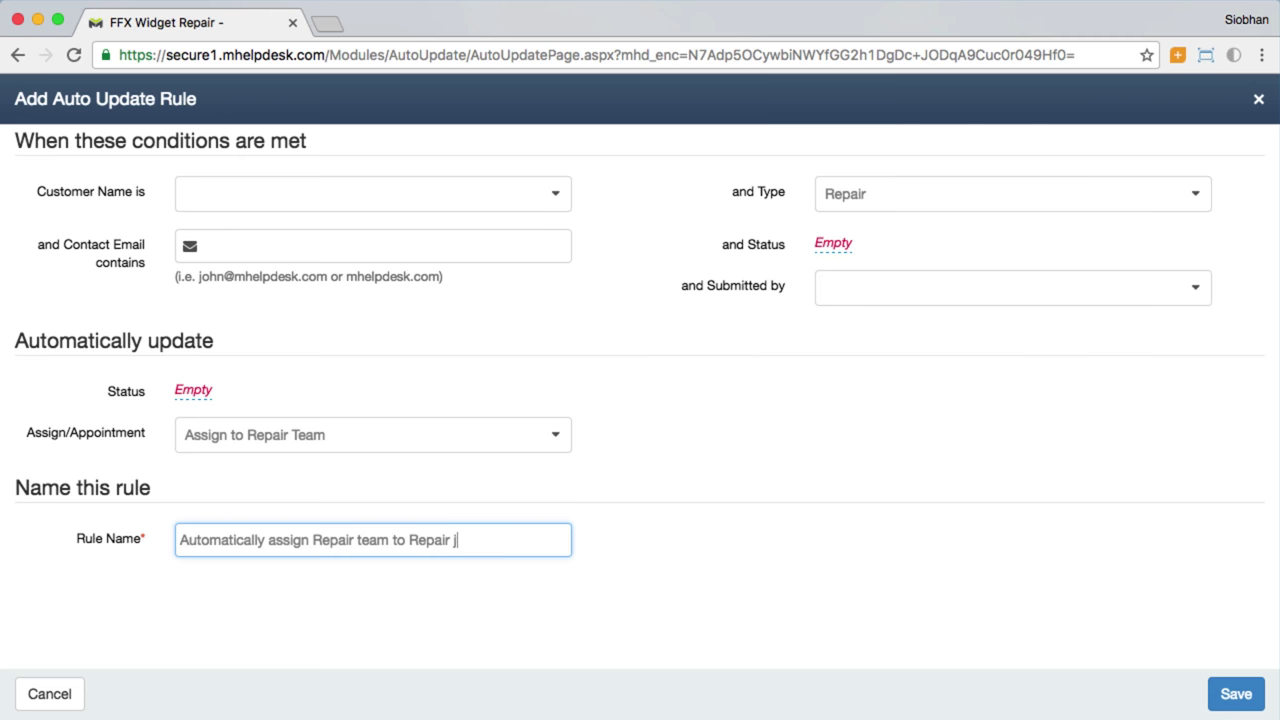
{"action": "left_click", "coordinate": [1230, 694]}
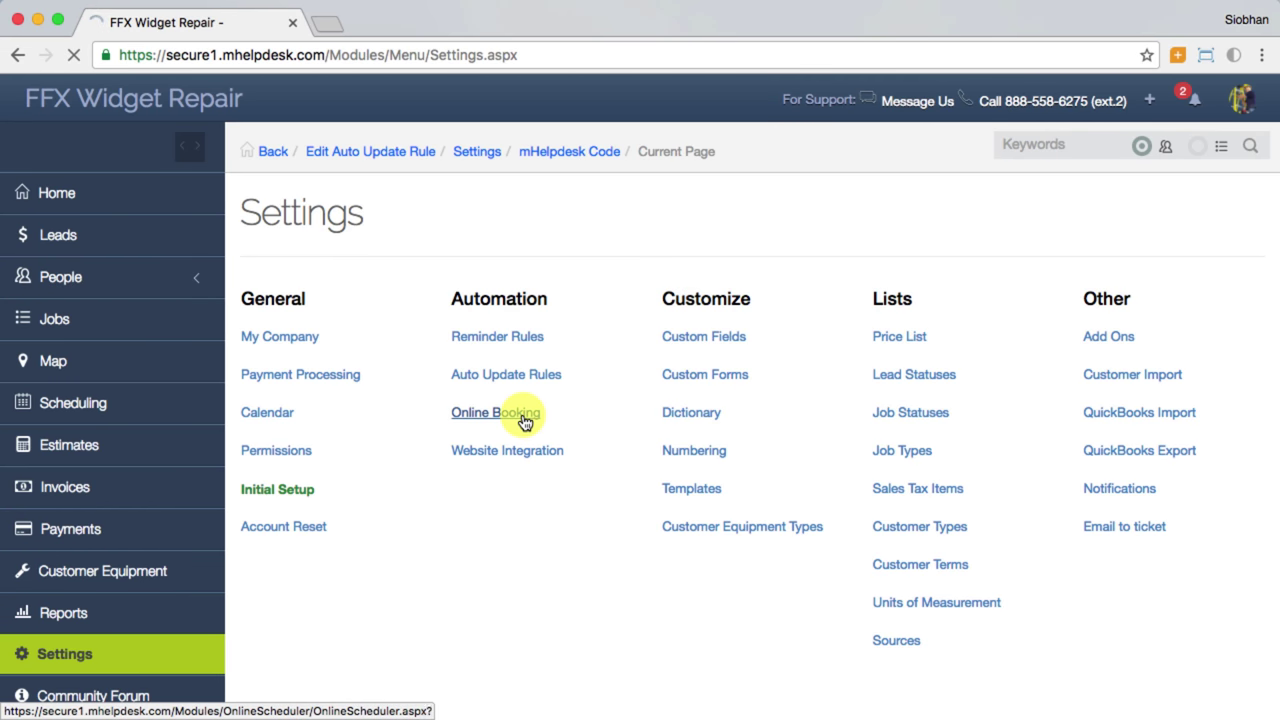
Step: Open Online Booking setup and expand Step 4's instructions for adding booking to a website
{"action": "left_click", "coordinate": [524, 422]}
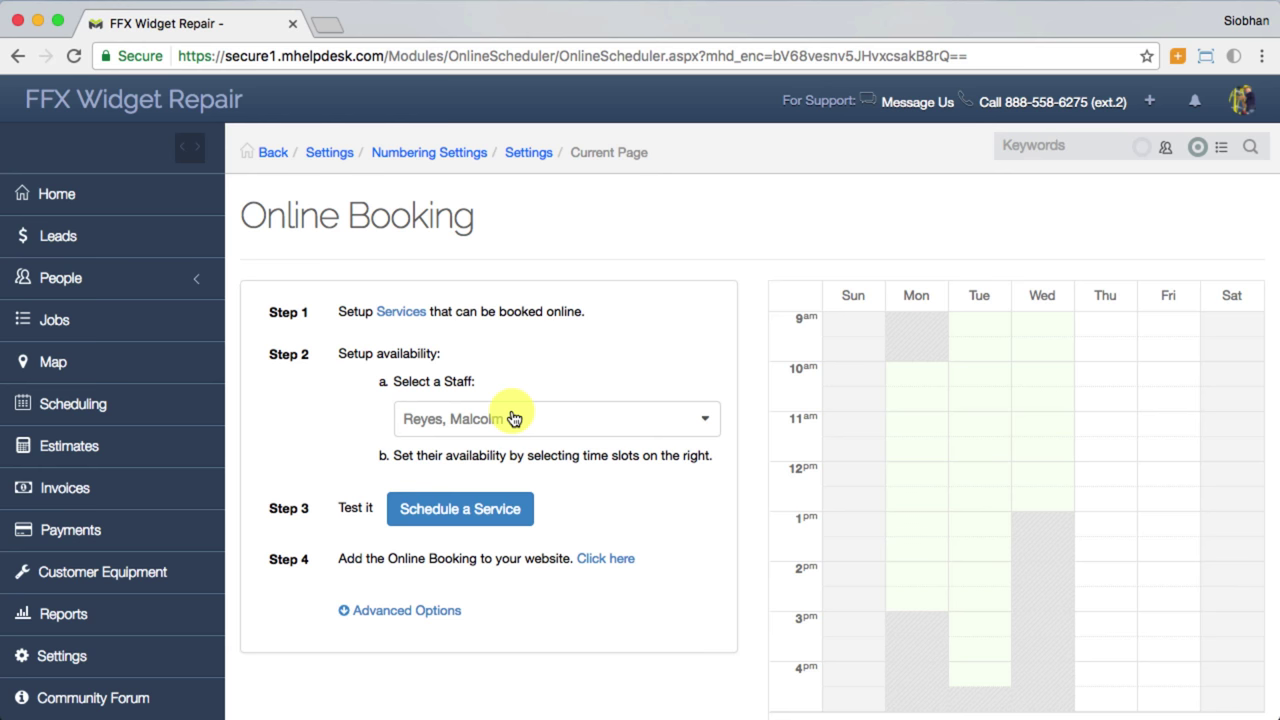
{"action": "left_click", "coordinate": [601, 564]}
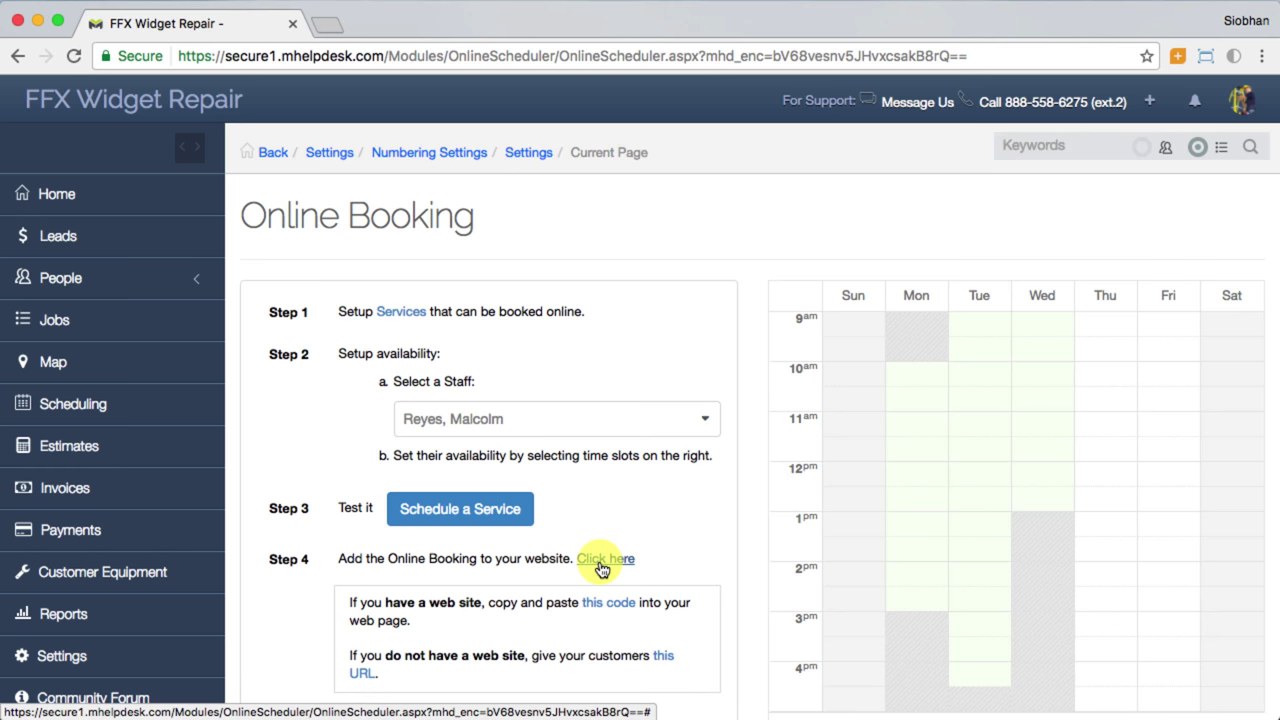
Step: Open the public online request form and scroll through it
{"action": "left_click", "coordinate": [608, 604]}
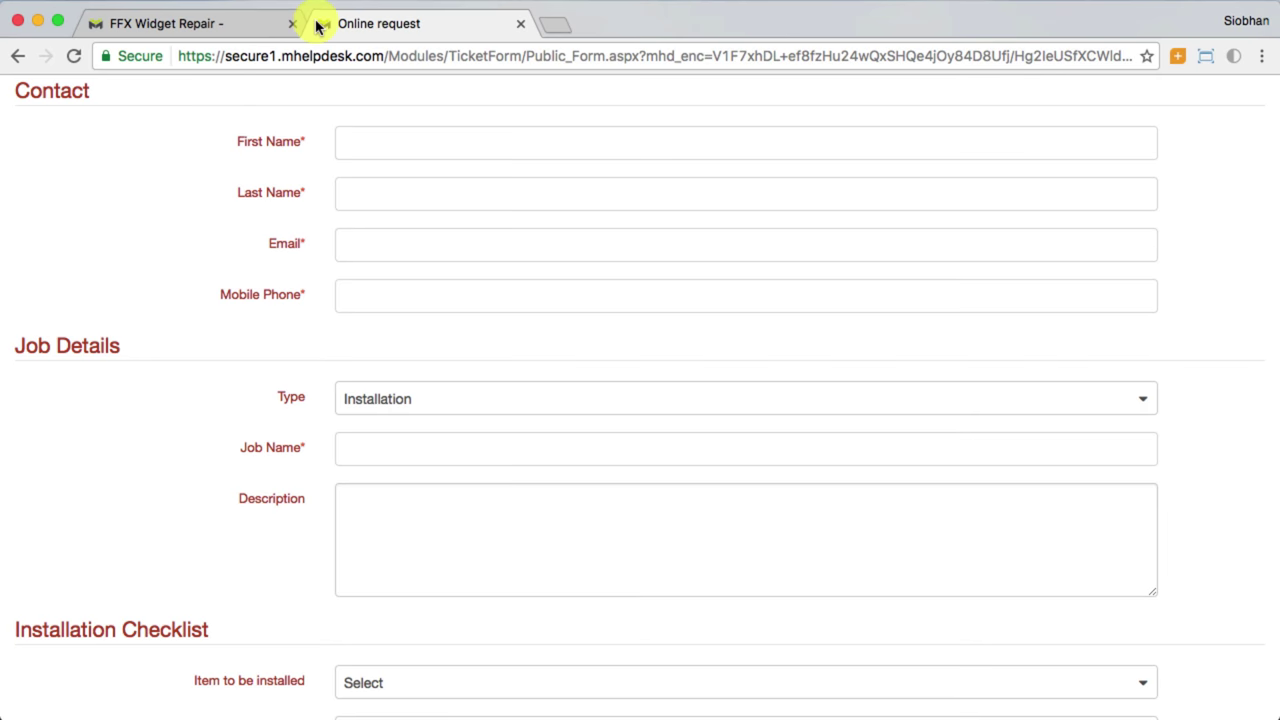
{"action": "scroll", "coordinate": [263, 143], "scroll_direction": "down", "scroll_amount": 3}
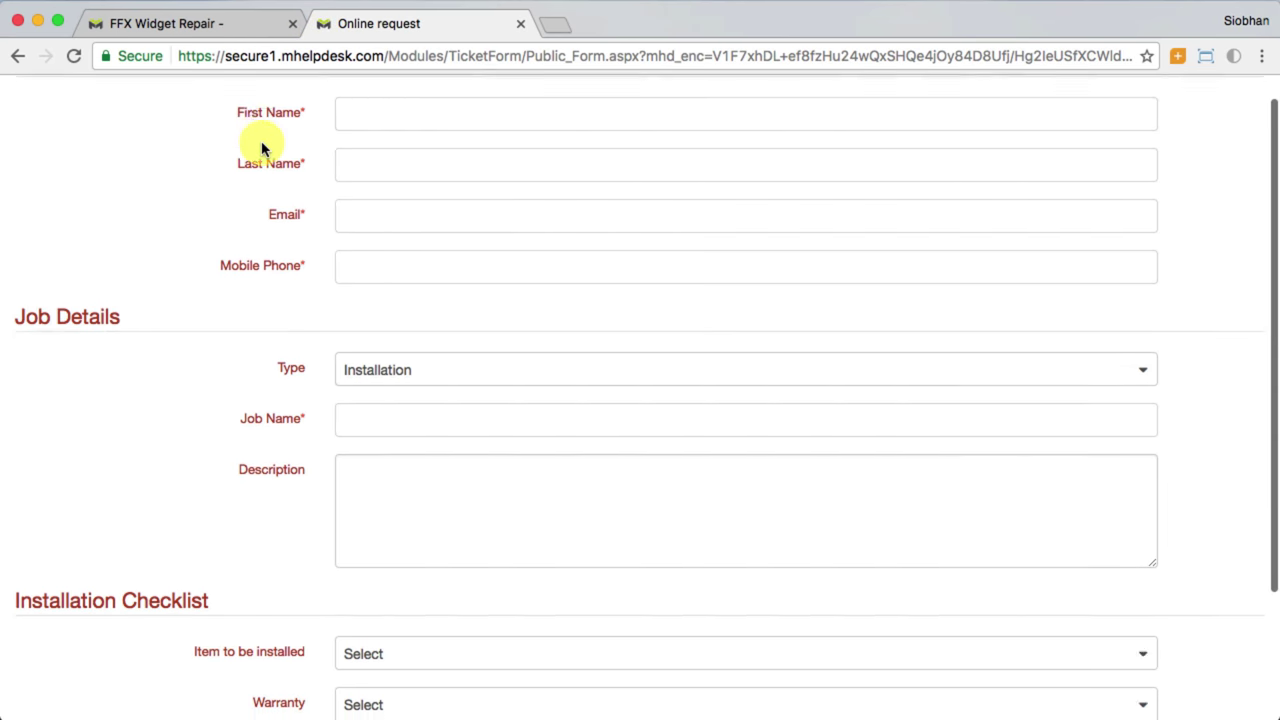
{"action": "scroll", "coordinate": [263, 148], "scroll_direction": "down", "scroll_amount": 2}
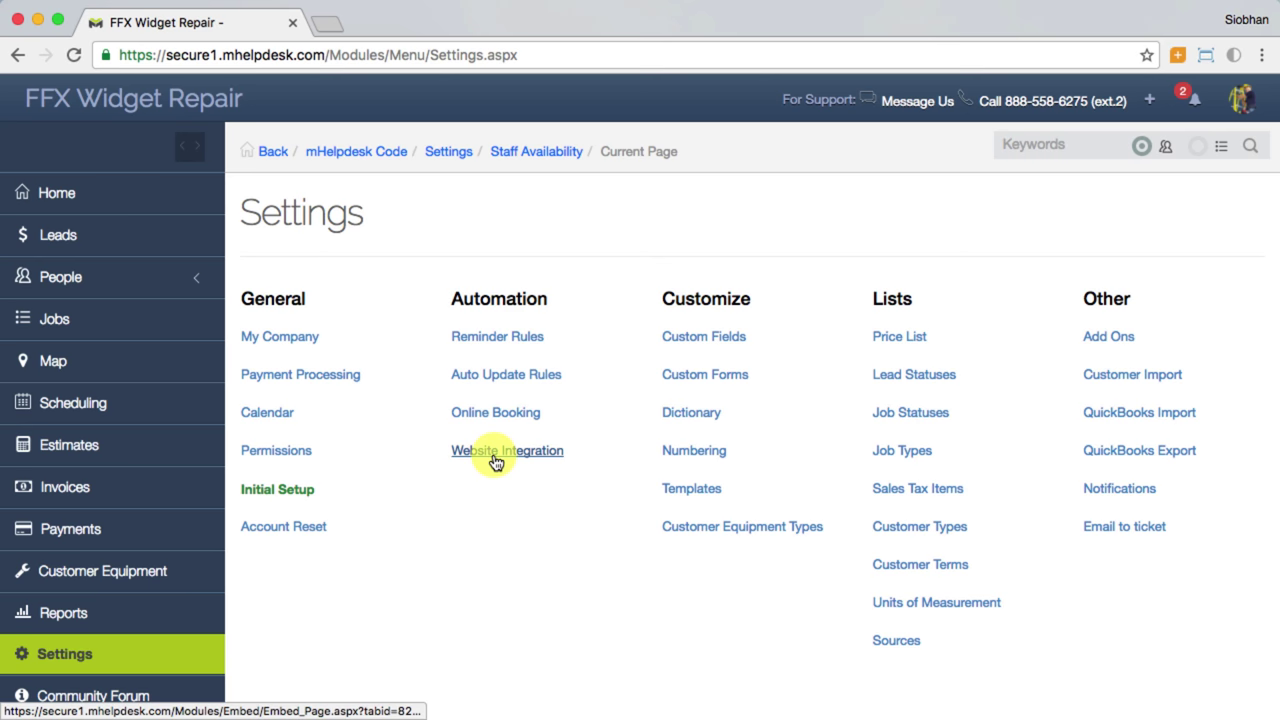
Step: Review the Website Integration embed codes, then go to the Customers list under People
{"action": "left_click", "coordinate": [494, 454]}
{"action": "scroll", "coordinate": [489, 467], "scroll_direction": "down", "scroll_amount": 5}
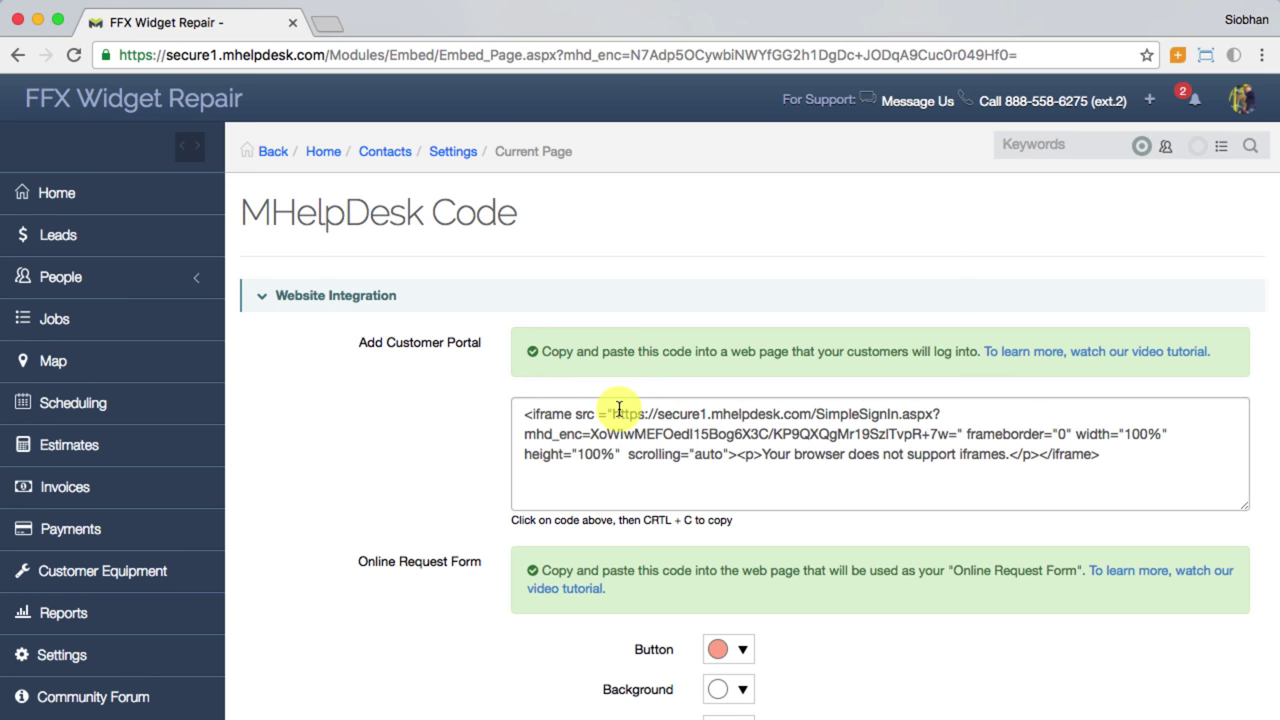
{"action": "left_click", "coordinate": [212, 280]}
{"action": "left_click", "coordinate": [140, 321]}
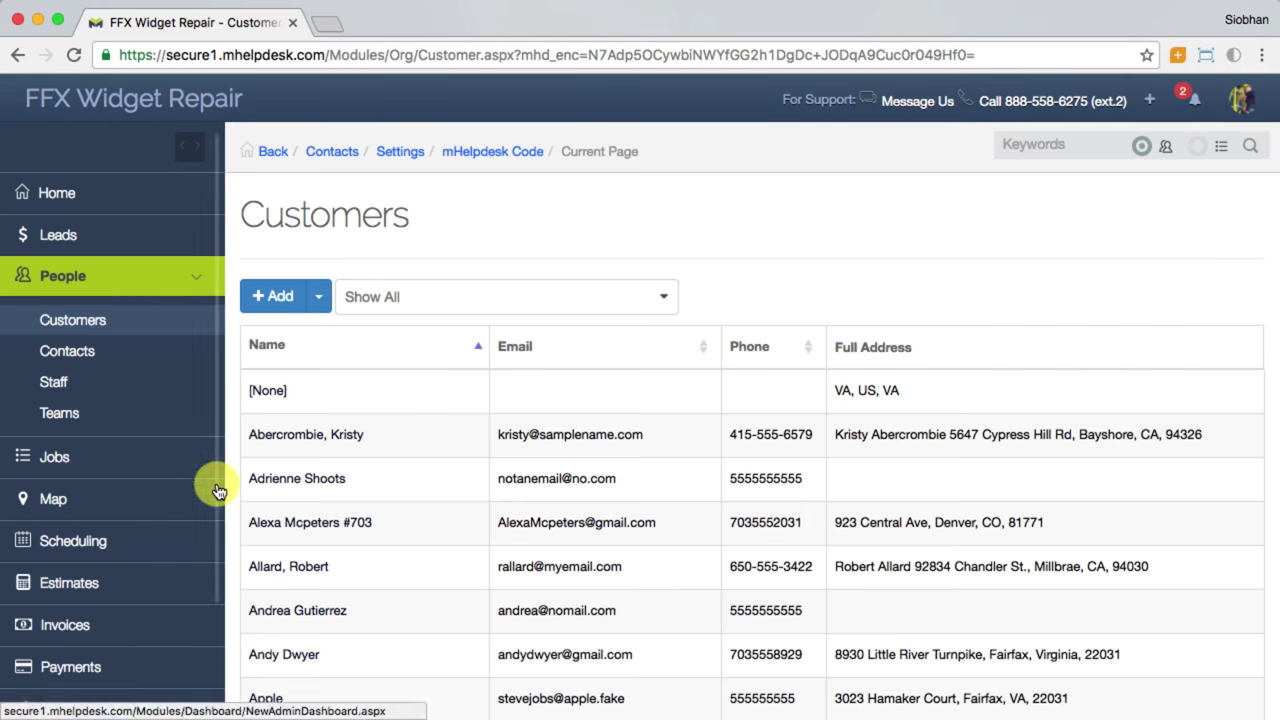
Step: Allow the customer's contact to log in, using their e-mail address as the username
{"action": "scroll", "coordinate": [337, 638], "scroll_direction": "down", "scroll_amount": 15}
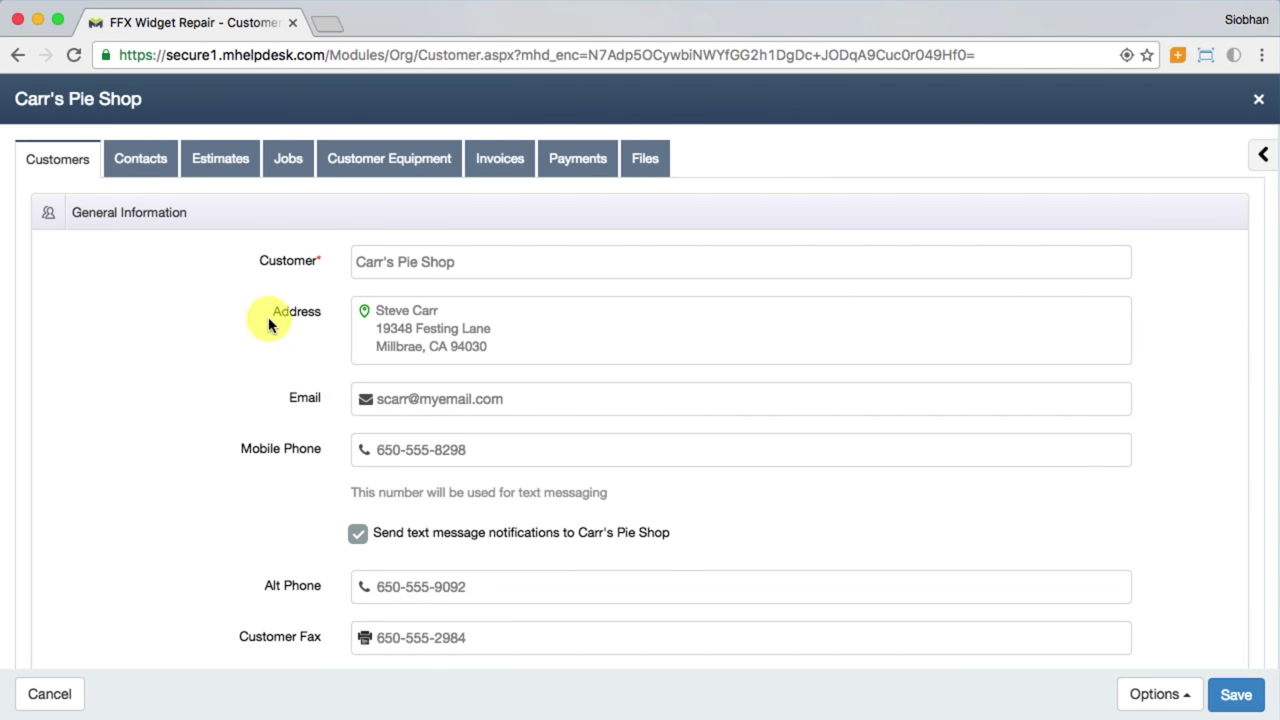
{"action": "left_click", "coordinate": [143, 170]}
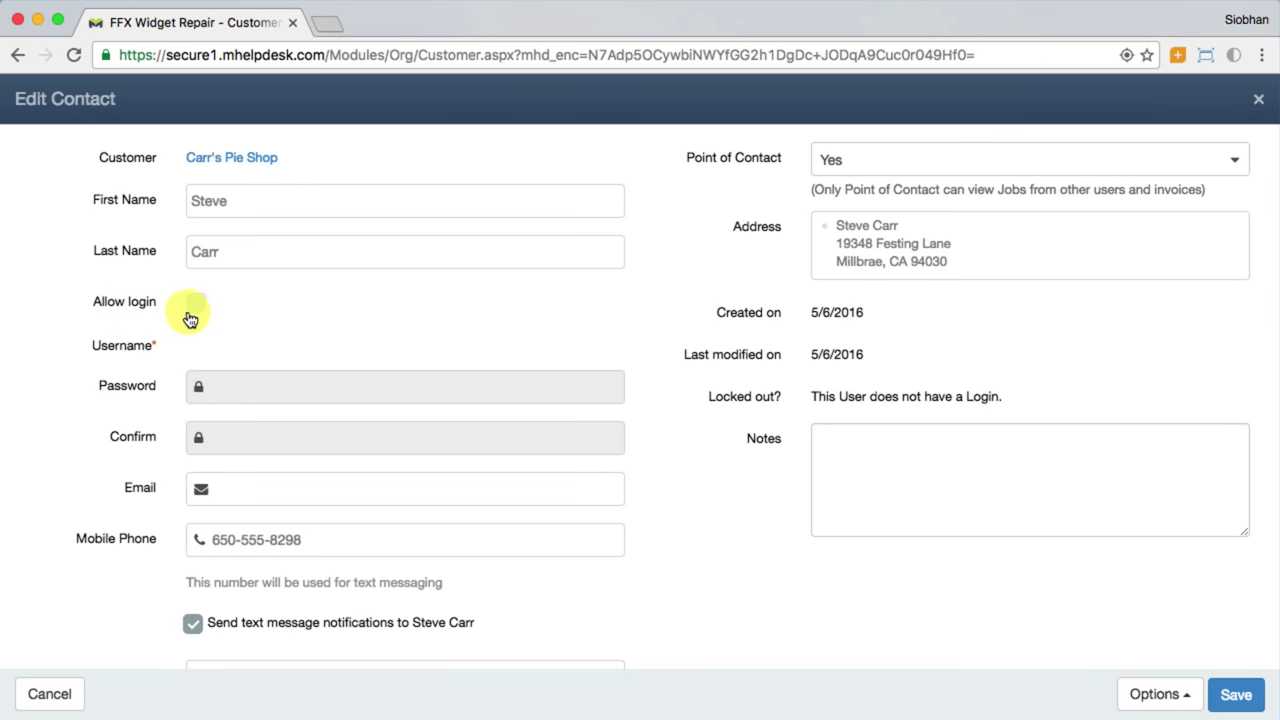
{"action": "left_click", "coordinate": [193, 305]}
{"action": "scroll", "coordinate": [230, 345], "scroll_direction": "down", "scroll_amount": 1}
{"action": "left_click", "coordinate": [271, 374]}
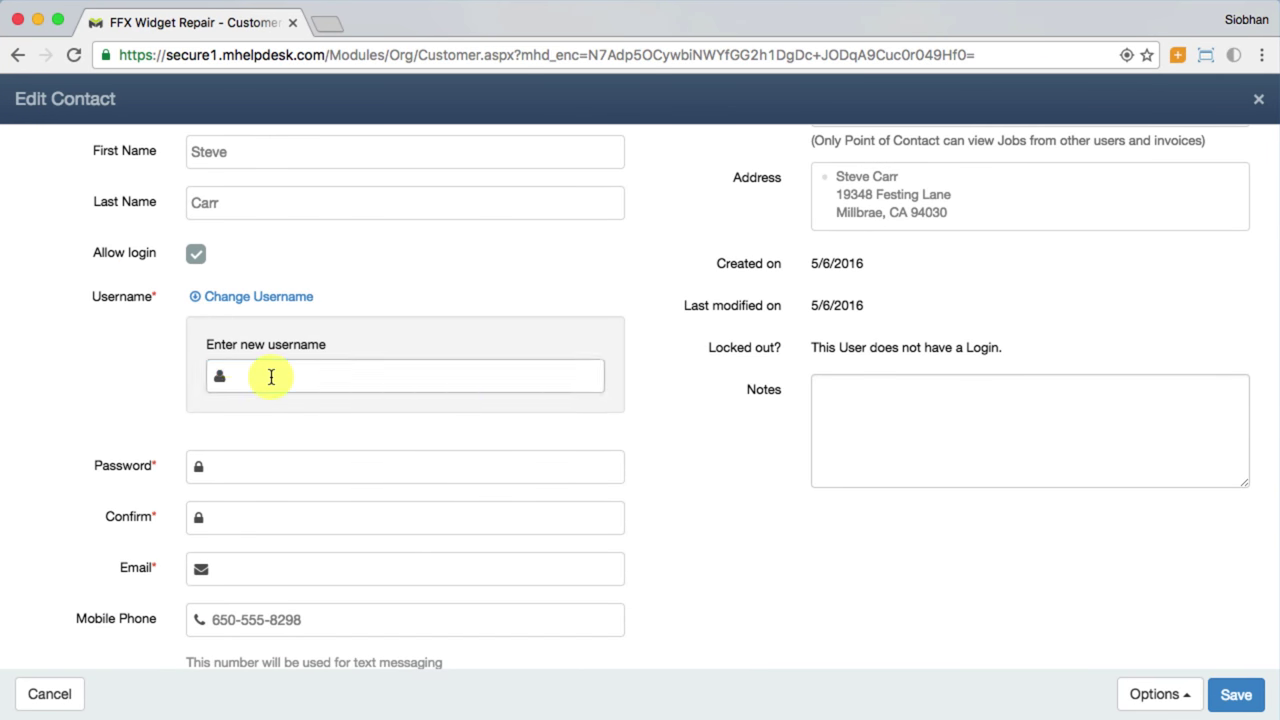
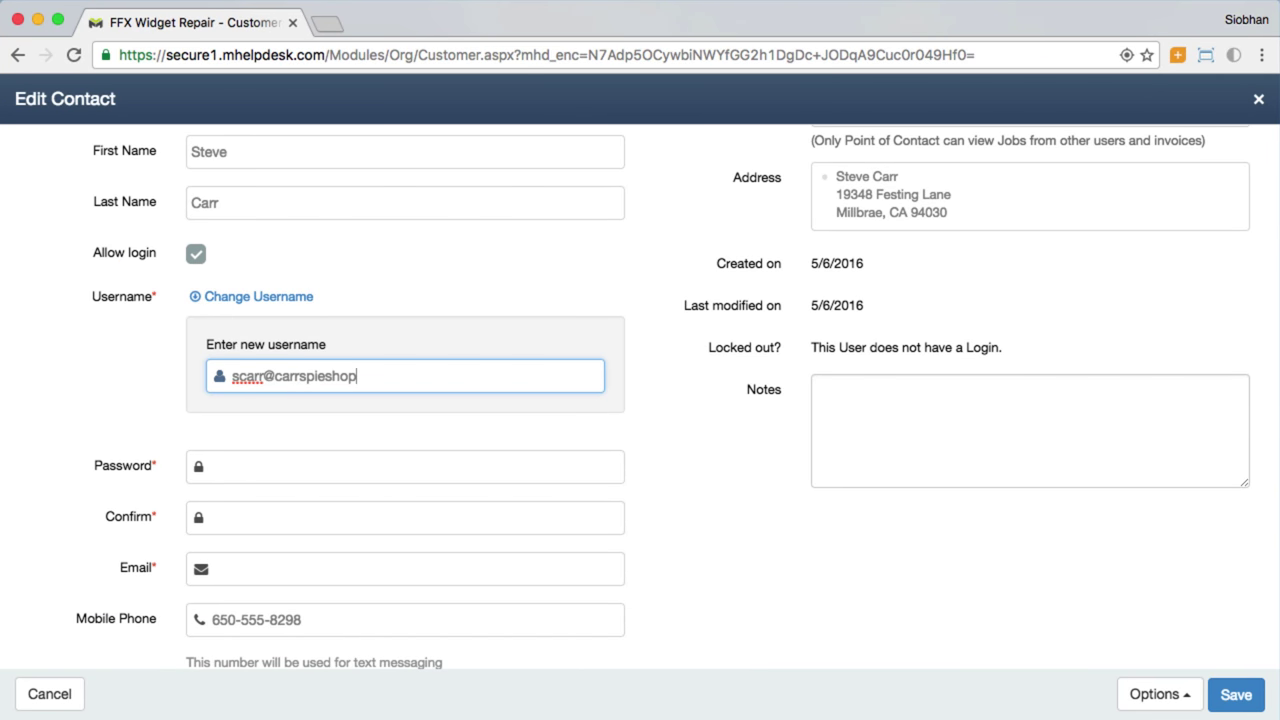
{"action": "key", "text": "super+a"}
{"action": "key", "text": "super+c"}
Step: Set and confirm the contact's login password, paste their e-mail, and save
{"action": "left_click", "coordinate": [270, 464]}
{"action": "type", "text": "••••••••••••"}
{"action": "key", "text": "Tab"}
{"action": "left_click", "coordinate": [296, 570]}
{"action": "key", "text": "super+v"}
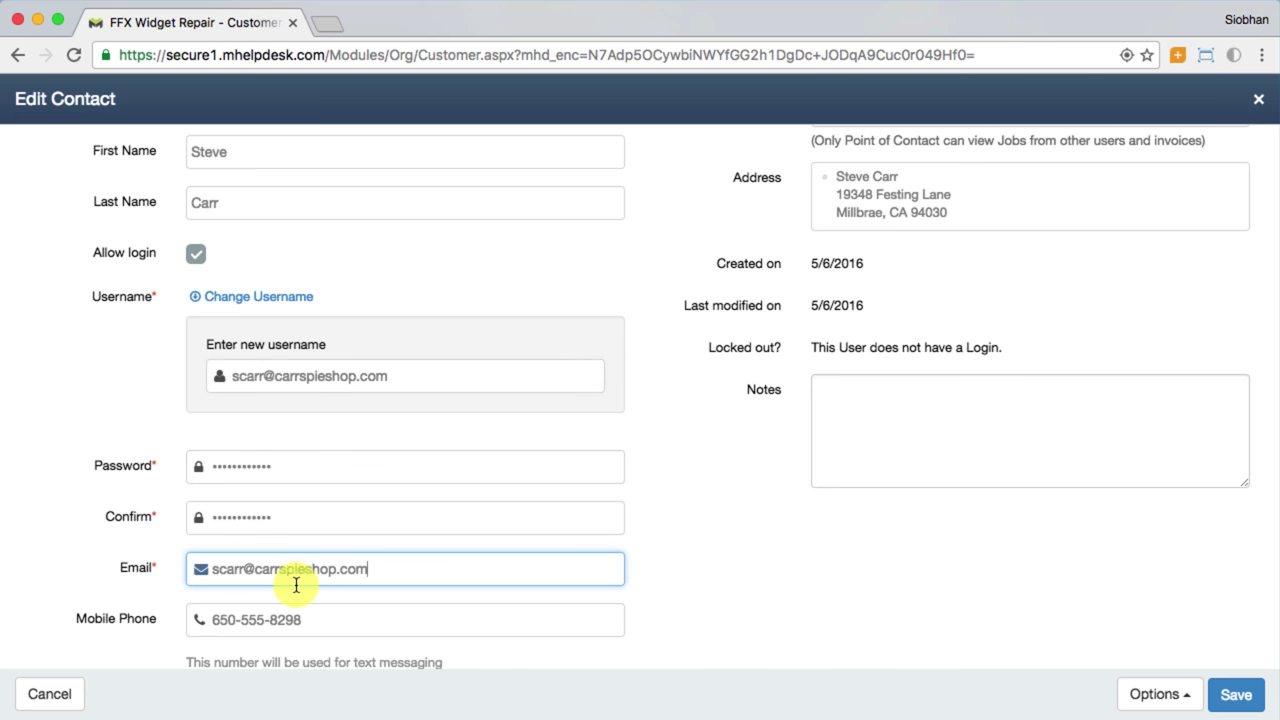
{"action": "left_click", "coordinate": [1236, 694]}
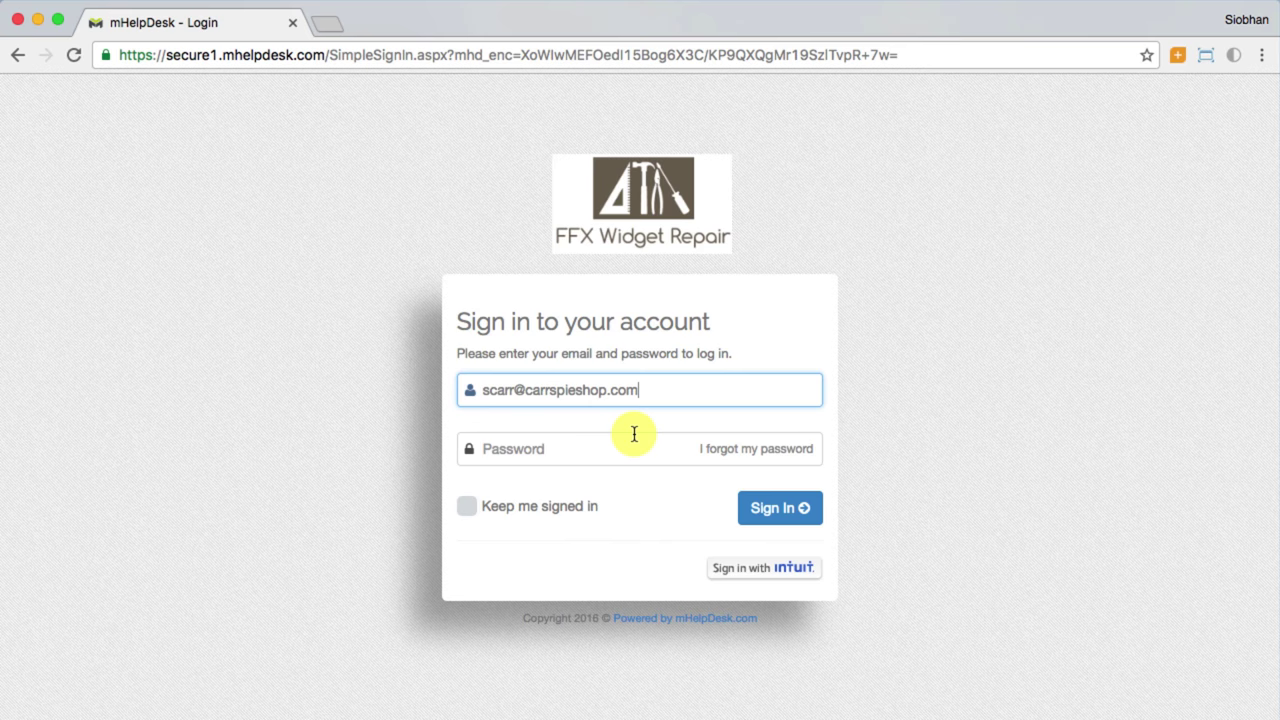
Step: Sign in to the customer portal with the contact's password
{"action": "left_click", "coordinate": [634, 440]}
{"action": "type", "text": "••••••••••"}
{"action": "key", "text": "Return"}
{"action": "scroll", "coordinate": [1247, 236], "scroll_direction": "down", "scroll_amount": 4}
Step: Send 'How's the repair coming along?' on job 148, then return to My Jobs
{"action": "left_click", "coordinate": [808, 537]}
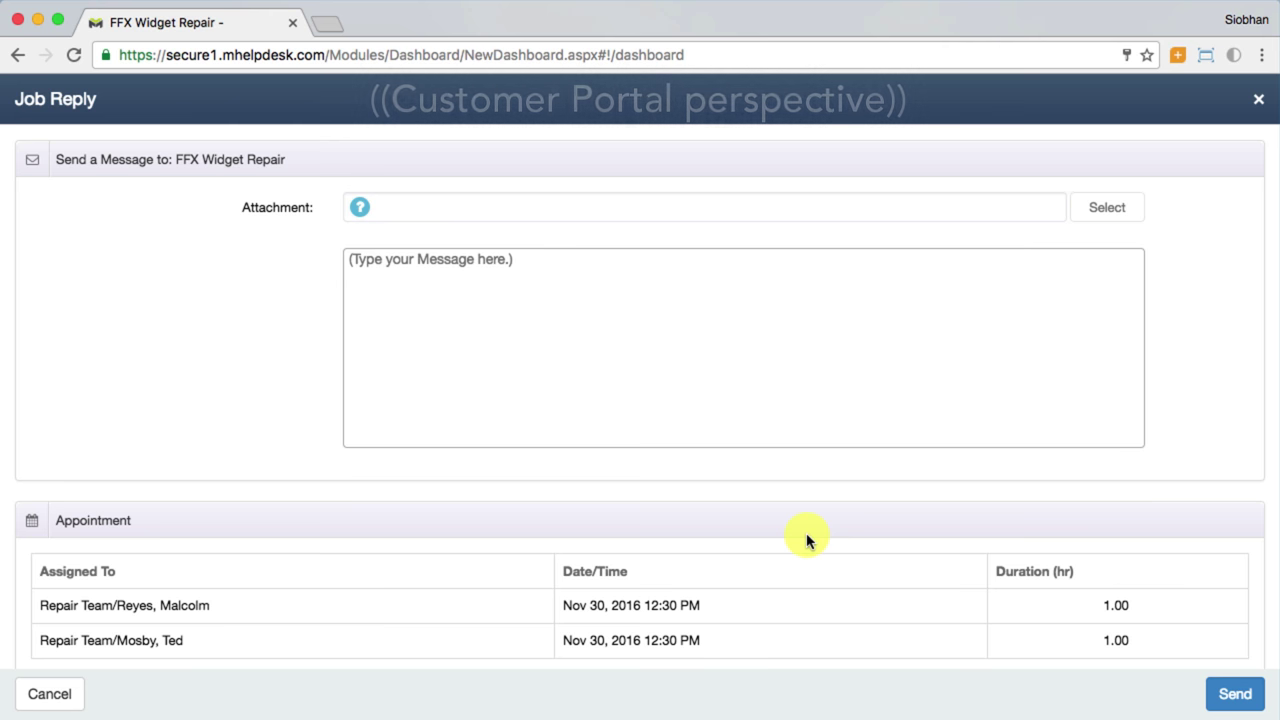
{"action": "left_click", "coordinate": [679, 390]}
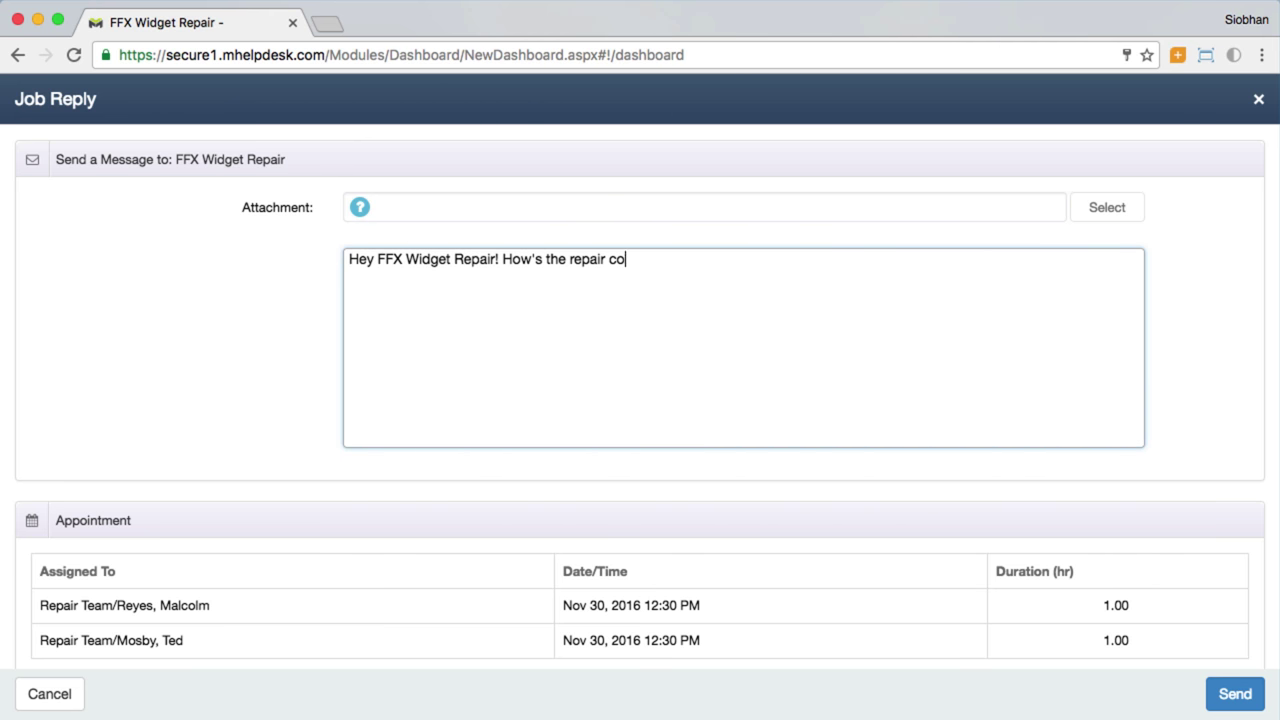
{"action": "left_click", "coordinate": [1234, 696]}
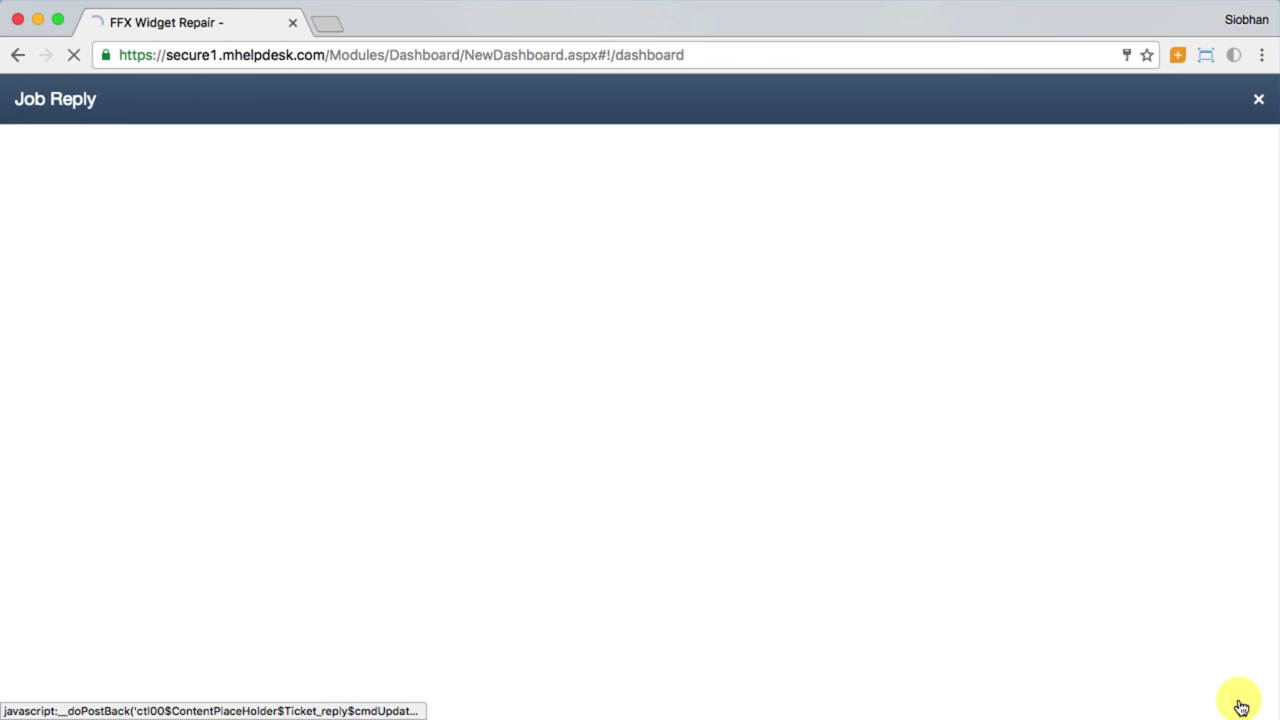
{"action": "scroll", "coordinate": [1057, 523], "scroll_direction": "down", "scroll_amount": 5}
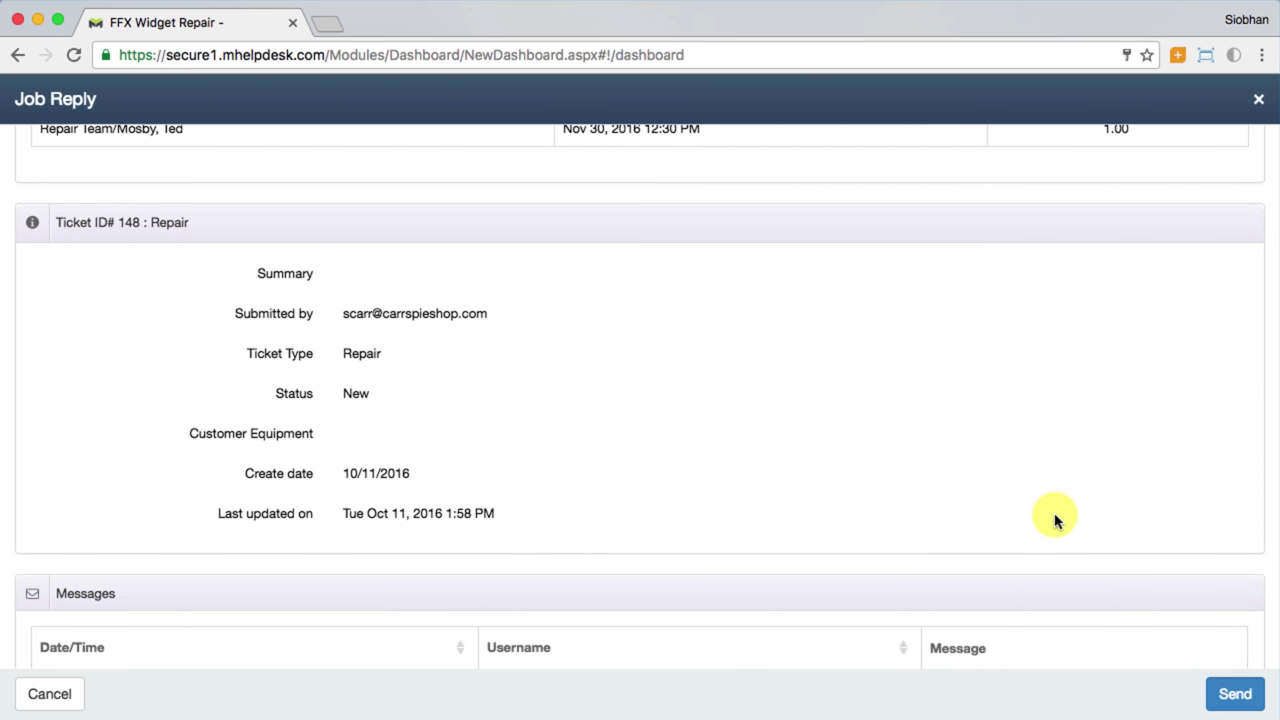
{"action": "scroll", "coordinate": [1055, 520], "scroll_direction": "down", "scroll_amount": 5}
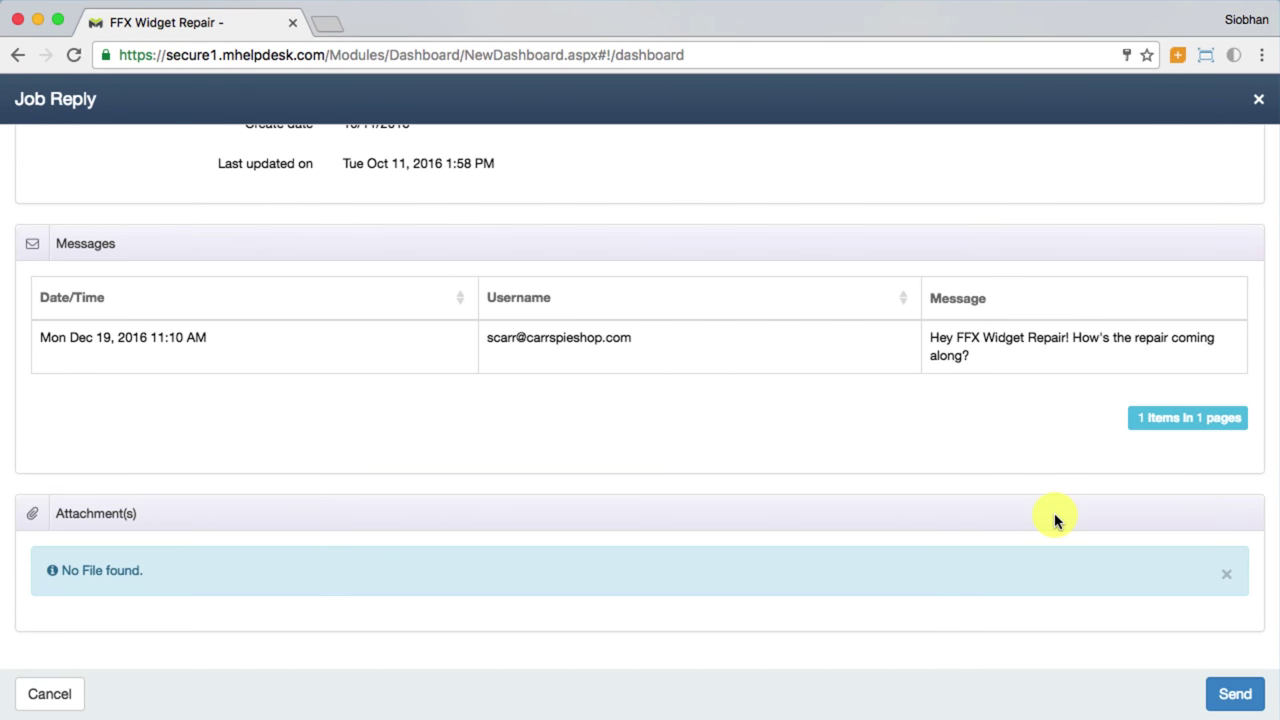
{"action": "left_click", "coordinate": [1235, 693]}
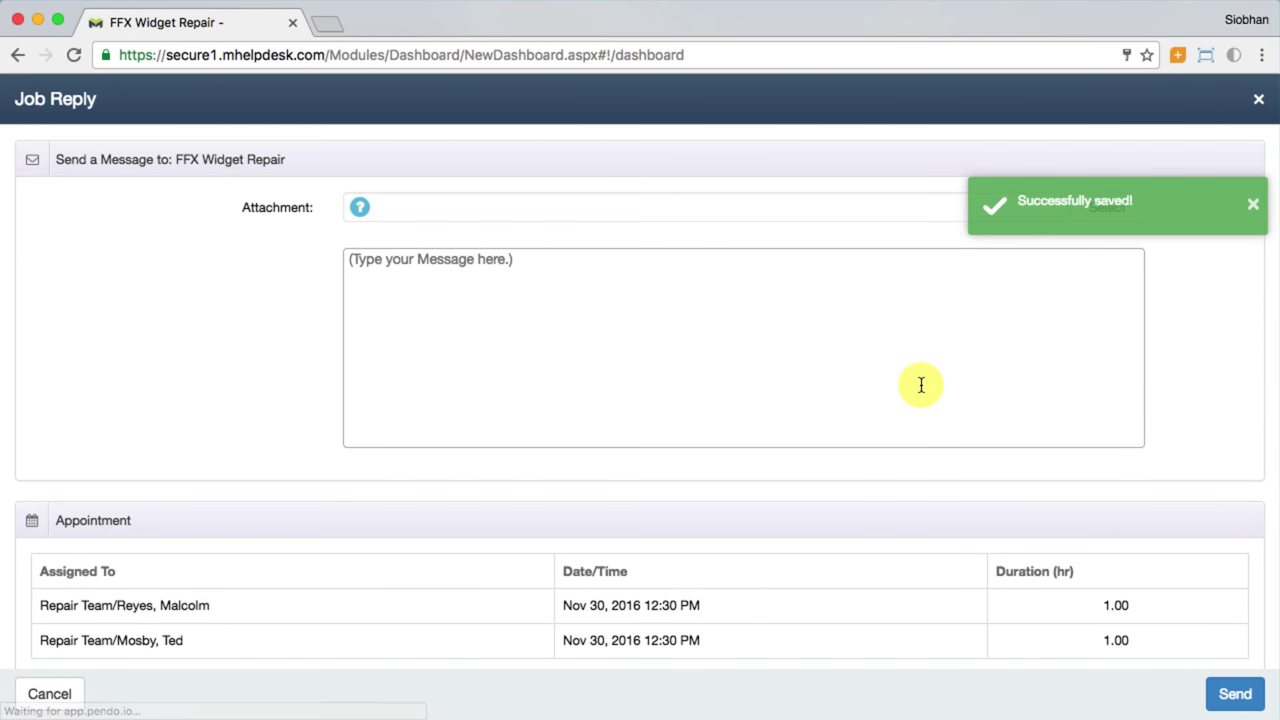
{"action": "left_click", "coordinate": [1258, 99]}
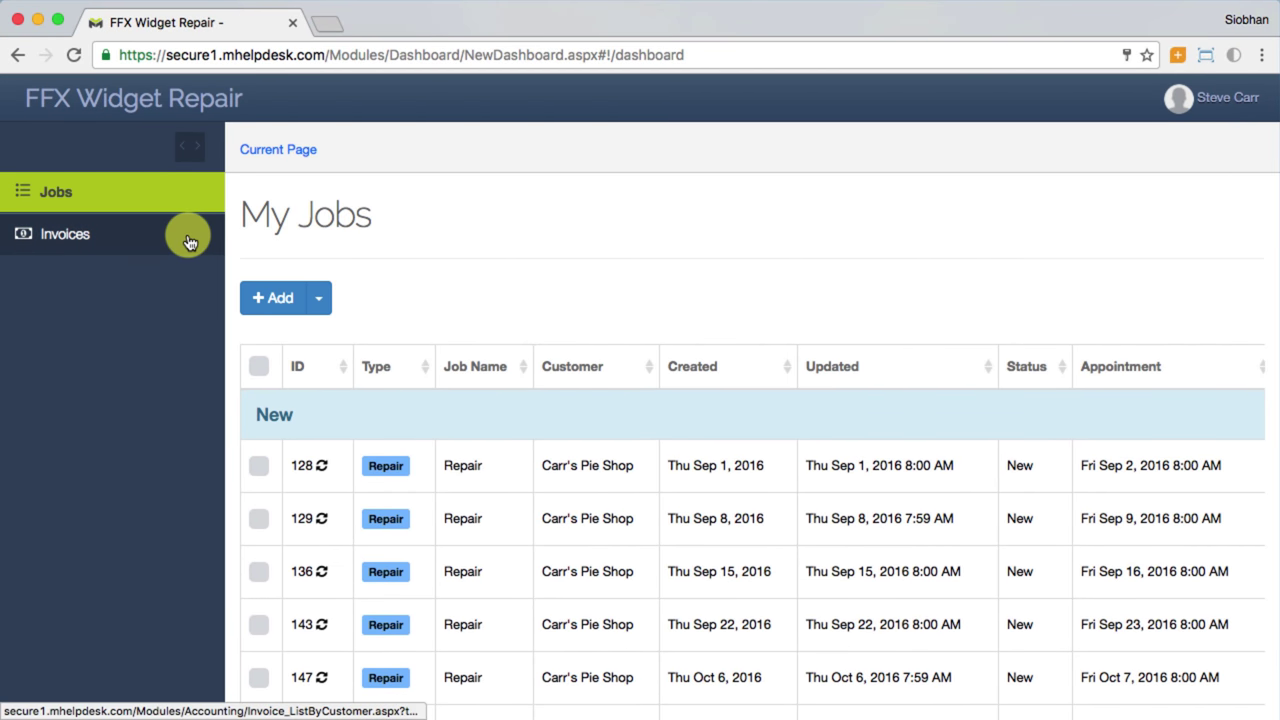
Step: Open invoice MHD-23-2016 as a PDF and adjust its zoom to read it
{"action": "left_click", "coordinate": [189, 234]}
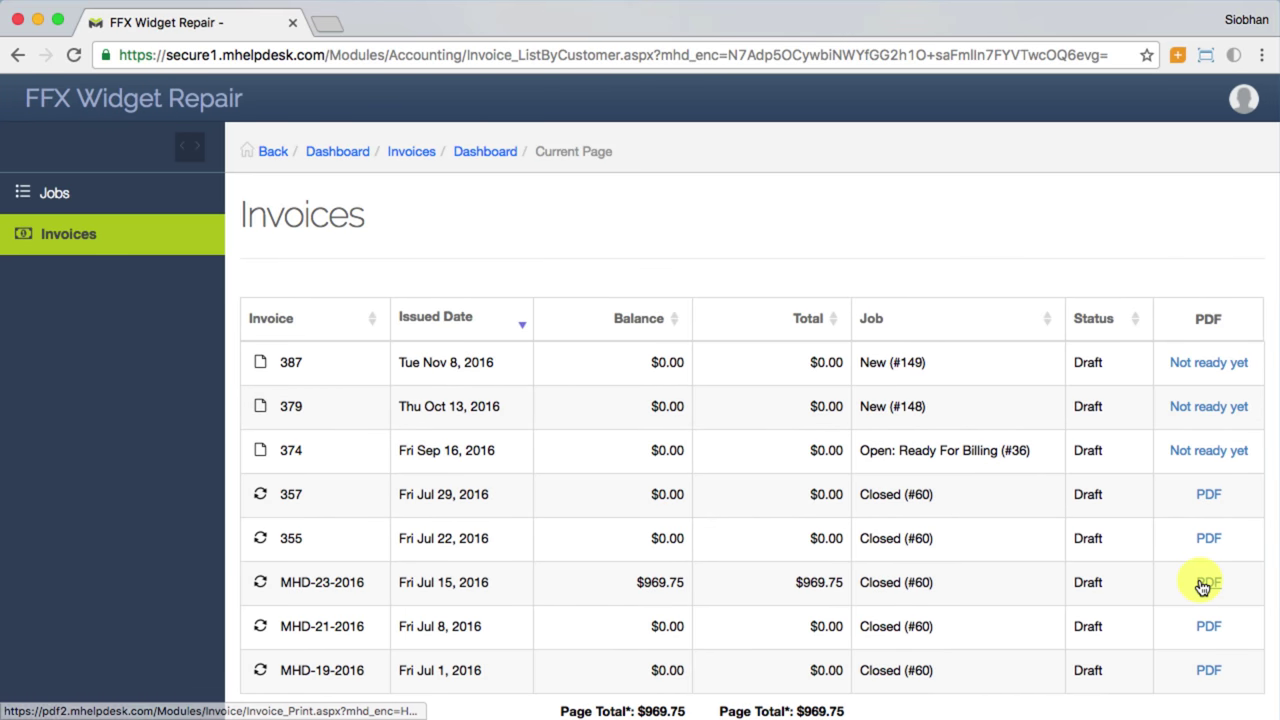
{"action": "left_click", "coordinate": [1203, 584]}
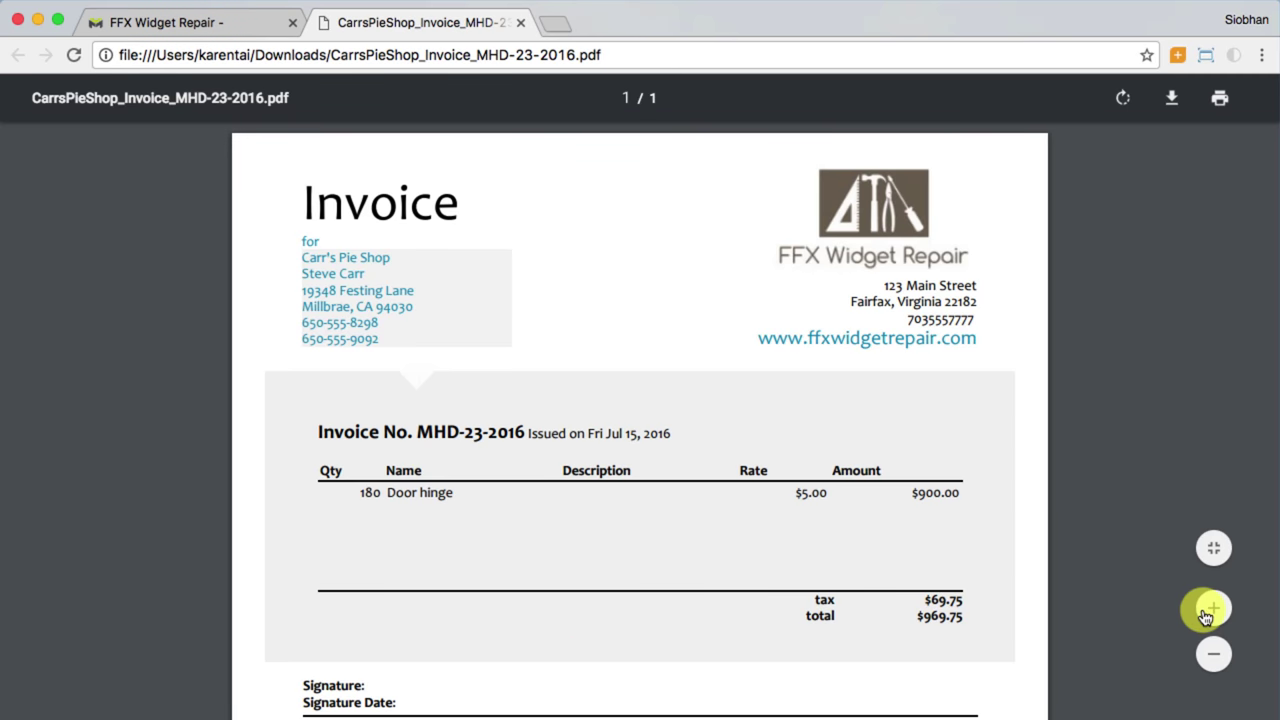
{"action": "left_click", "coordinate": [1213, 655]}
{"action": "left_click", "coordinate": [1213, 655]}
{"action": "left_click", "coordinate": [1213, 655]}
{"action": "left_click", "coordinate": [1213, 655]}
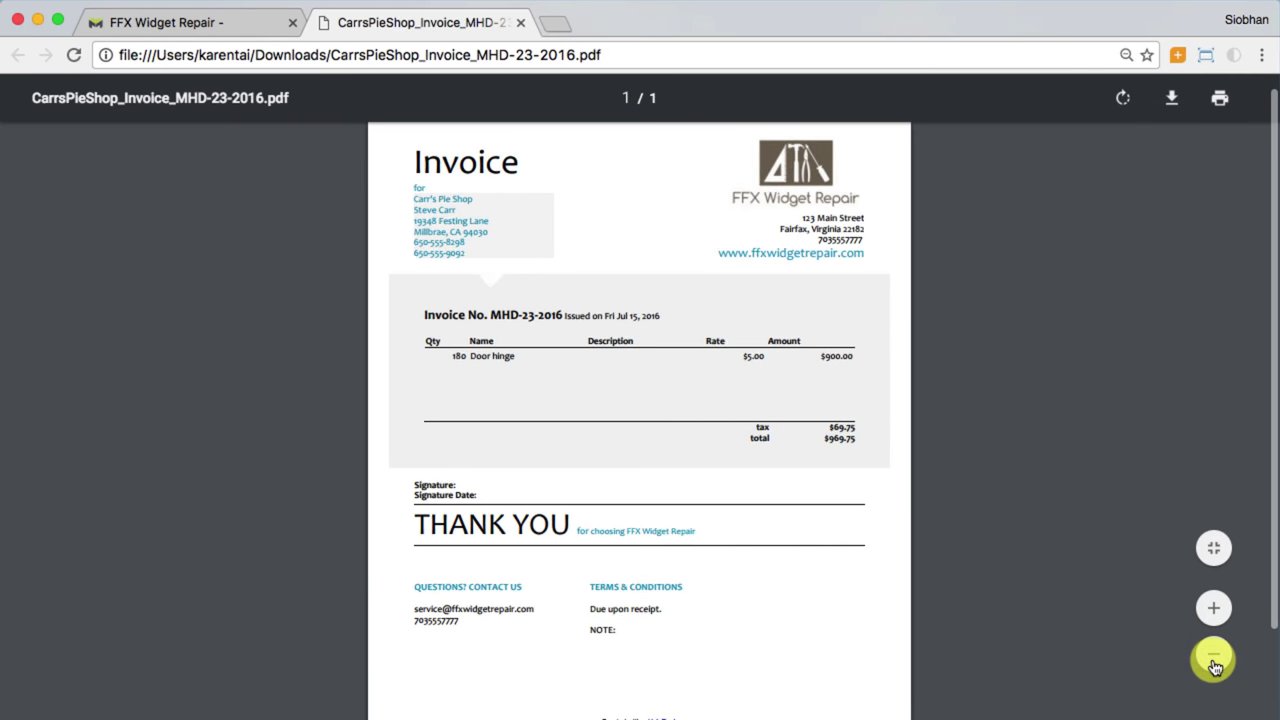
{"action": "left_click", "coordinate": [1214, 608]}
{"action": "left_click", "coordinate": [1216, 608]}
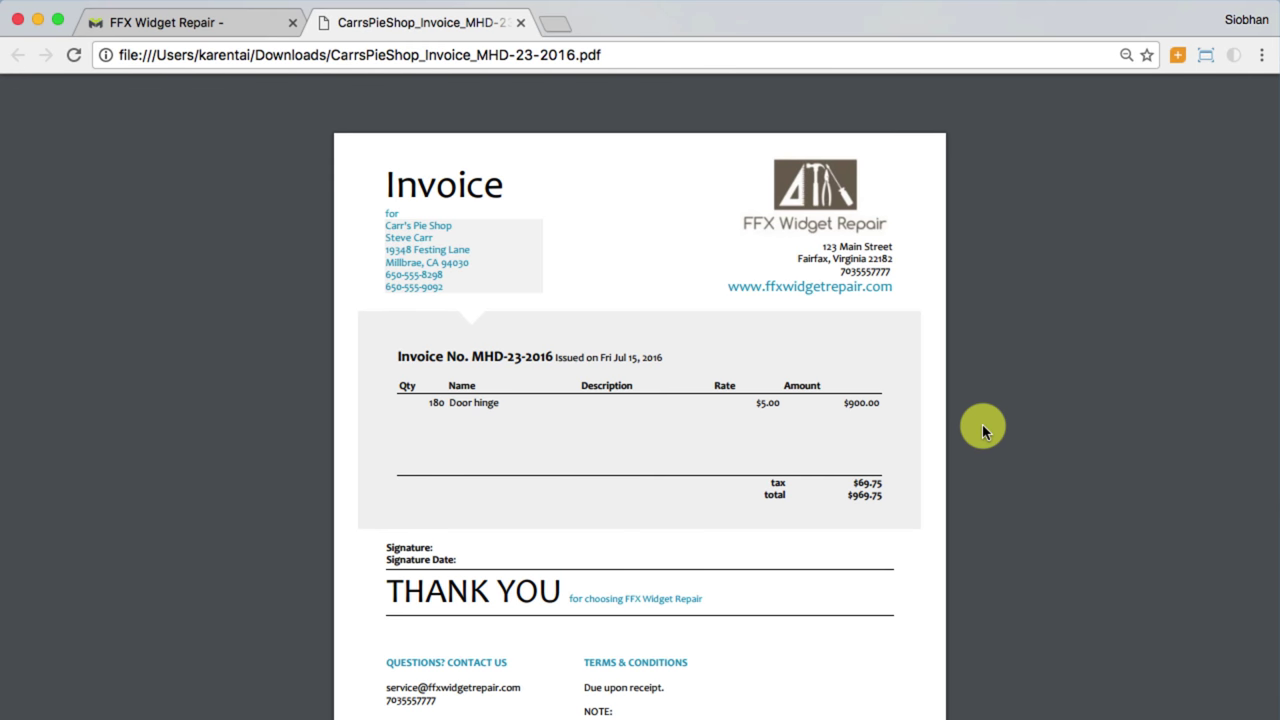
Step: Close the invoice PDF and sign out of the customer portal
{"action": "left_click", "coordinate": [520, 22]}
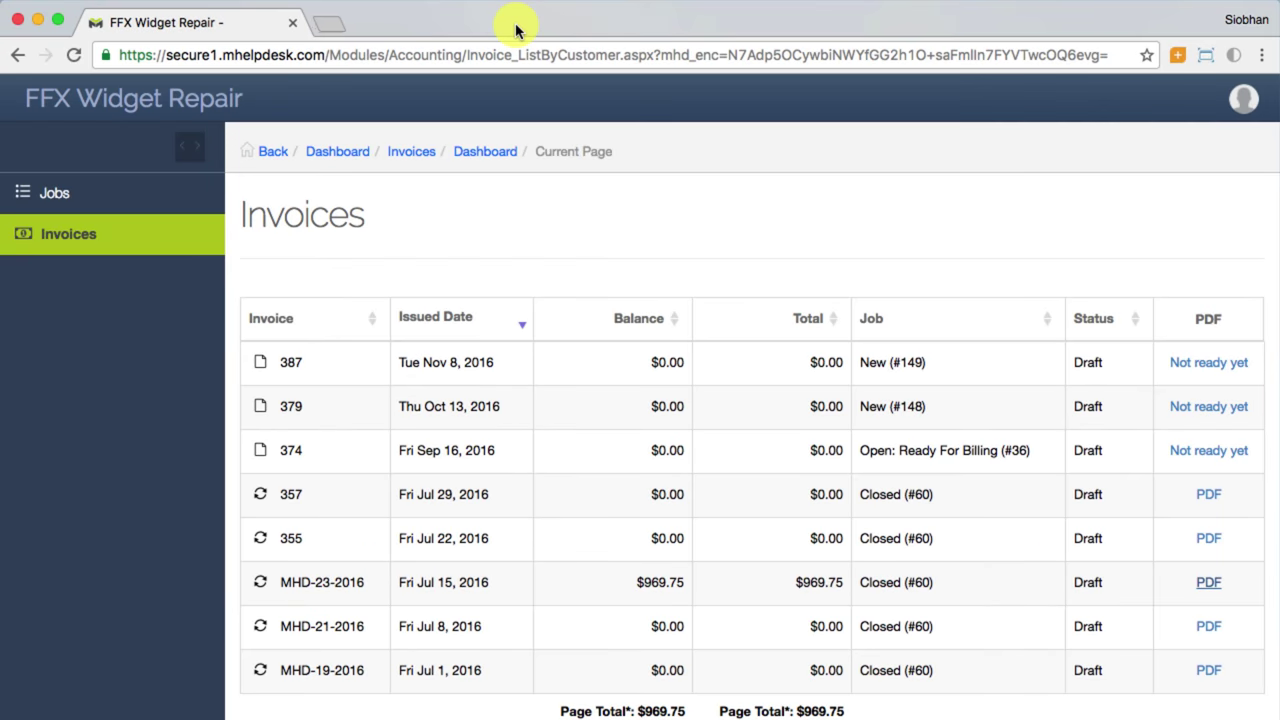
{"action": "left_click", "coordinate": [1243, 98]}
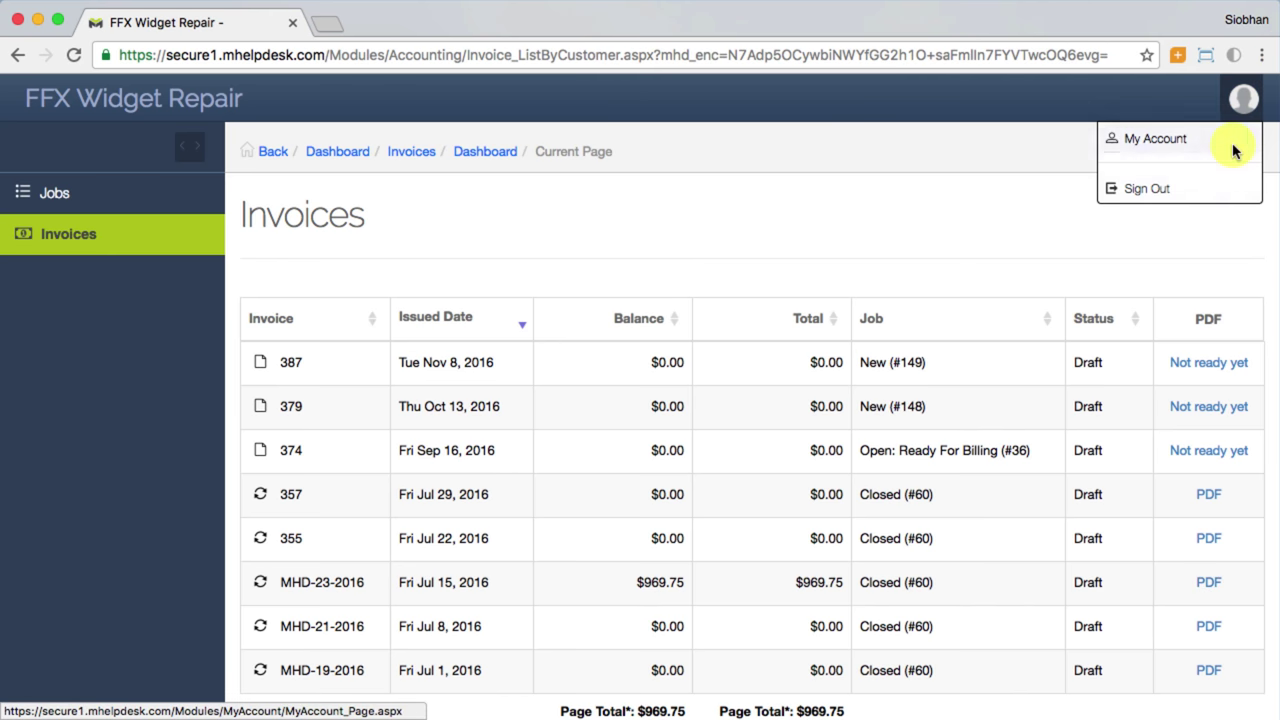
{"action": "left_click", "coordinate": [1212, 198]}
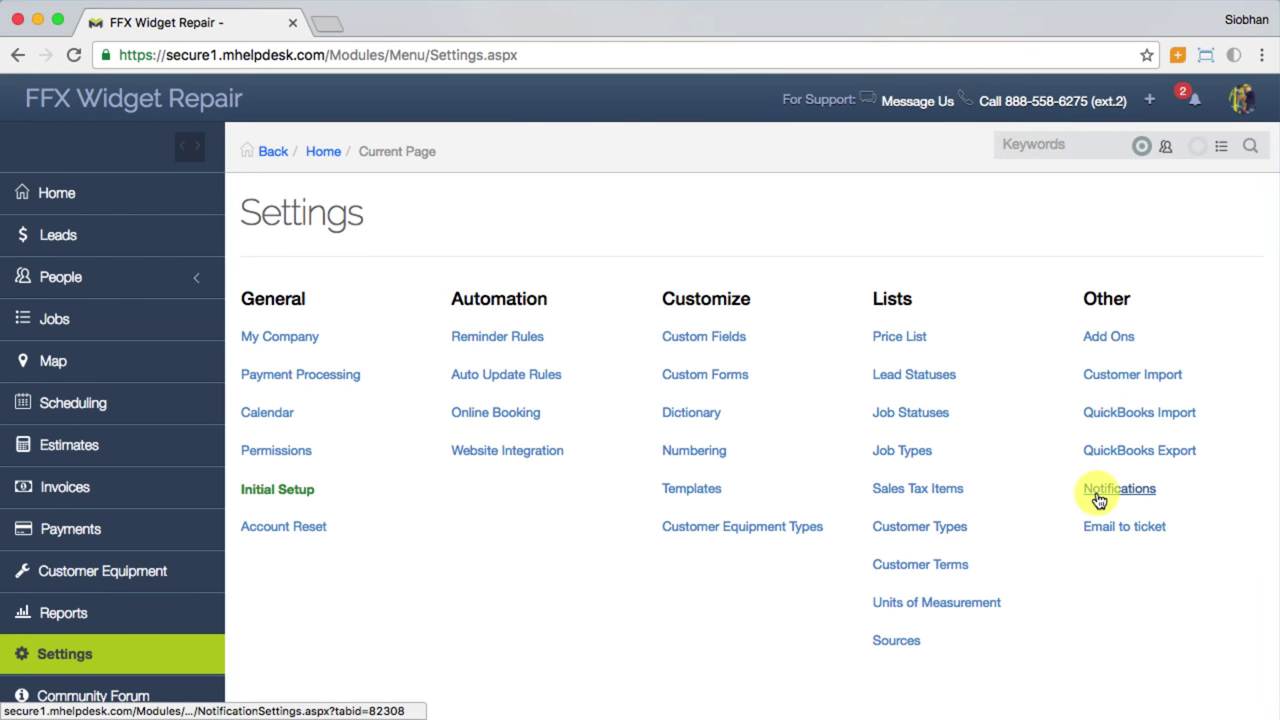
Step: In Notification Settings, enable SMS texts to assigned staff about upcoming Lead appointments
{"action": "left_click", "coordinate": [1098, 497]}
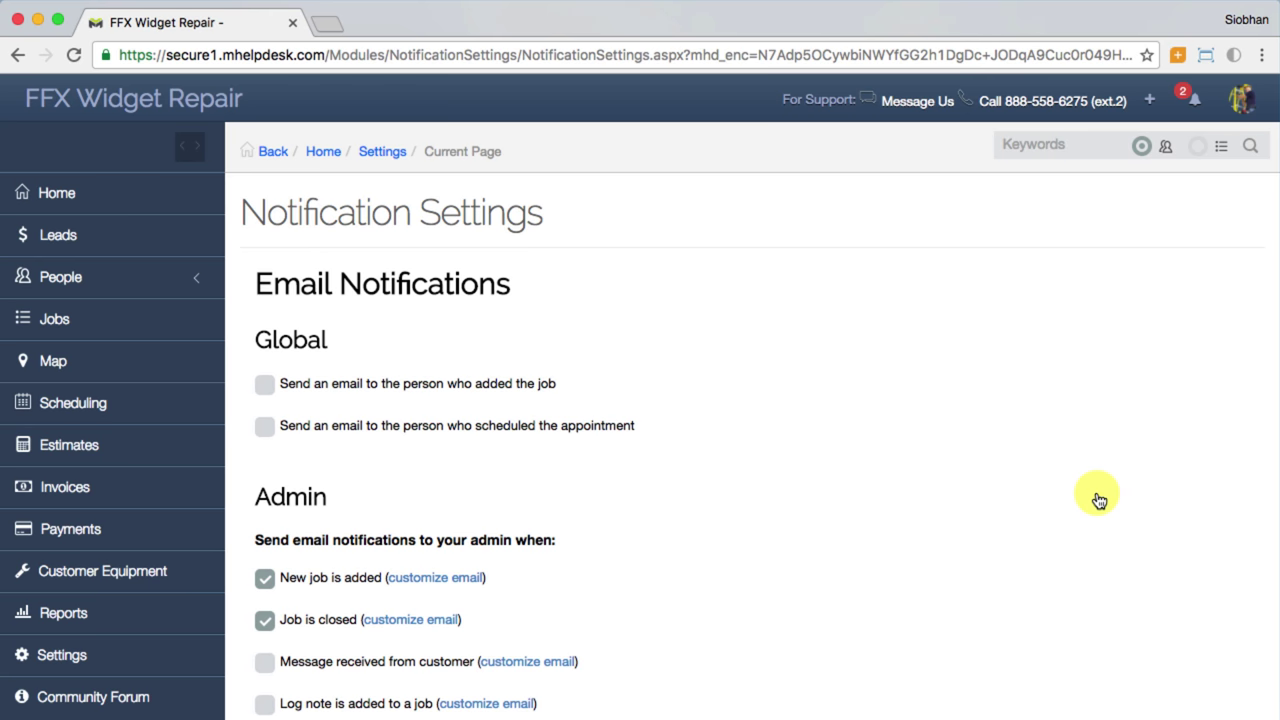
{"action": "scroll", "coordinate": [1098, 497], "scroll_direction": "down", "scroll_amount": 10}
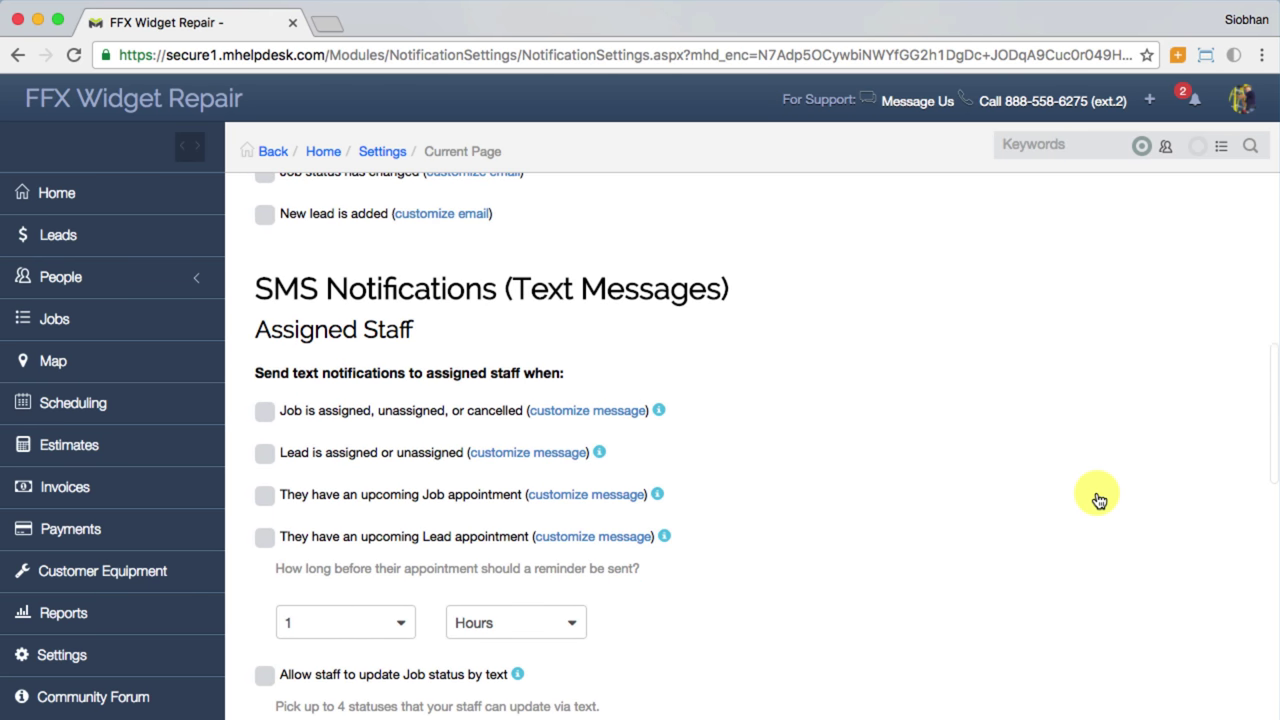
{"action": "scroll", "coordinate": [1098, 497], "scroll_direction": "down", "scroll_amount": 2}
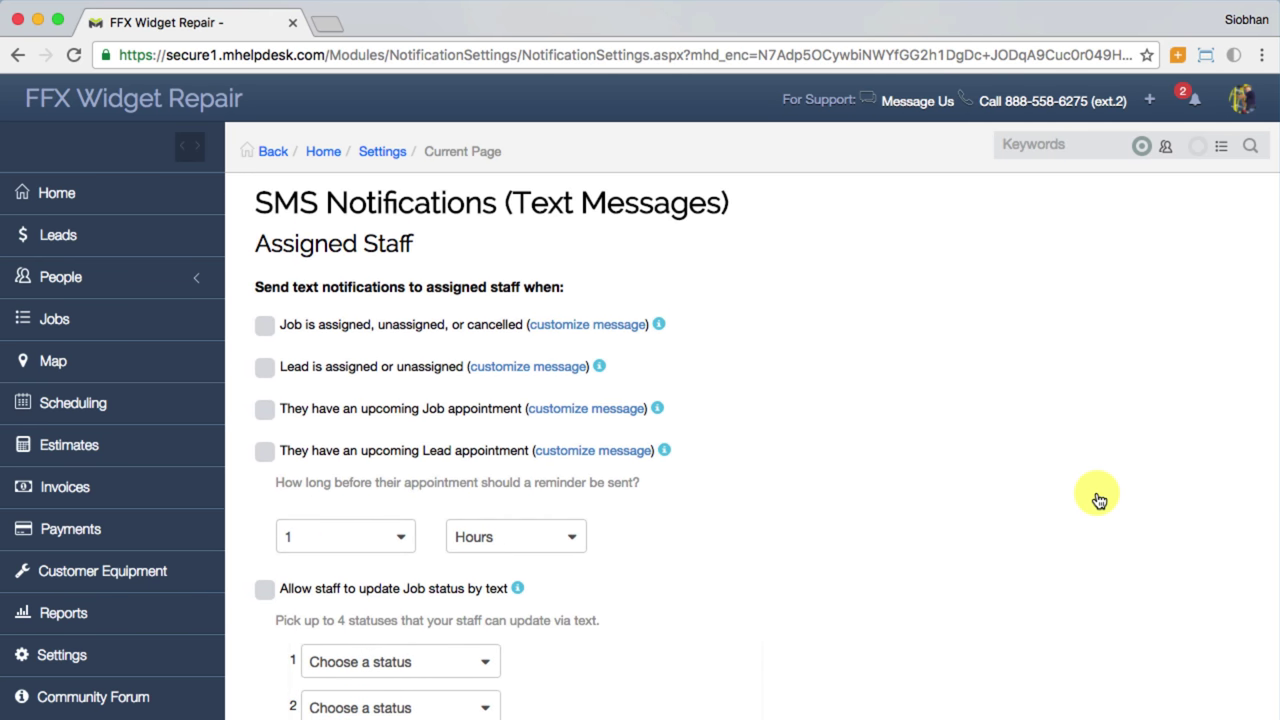
{"action": "left_click", "coordinate": [265, 452]}
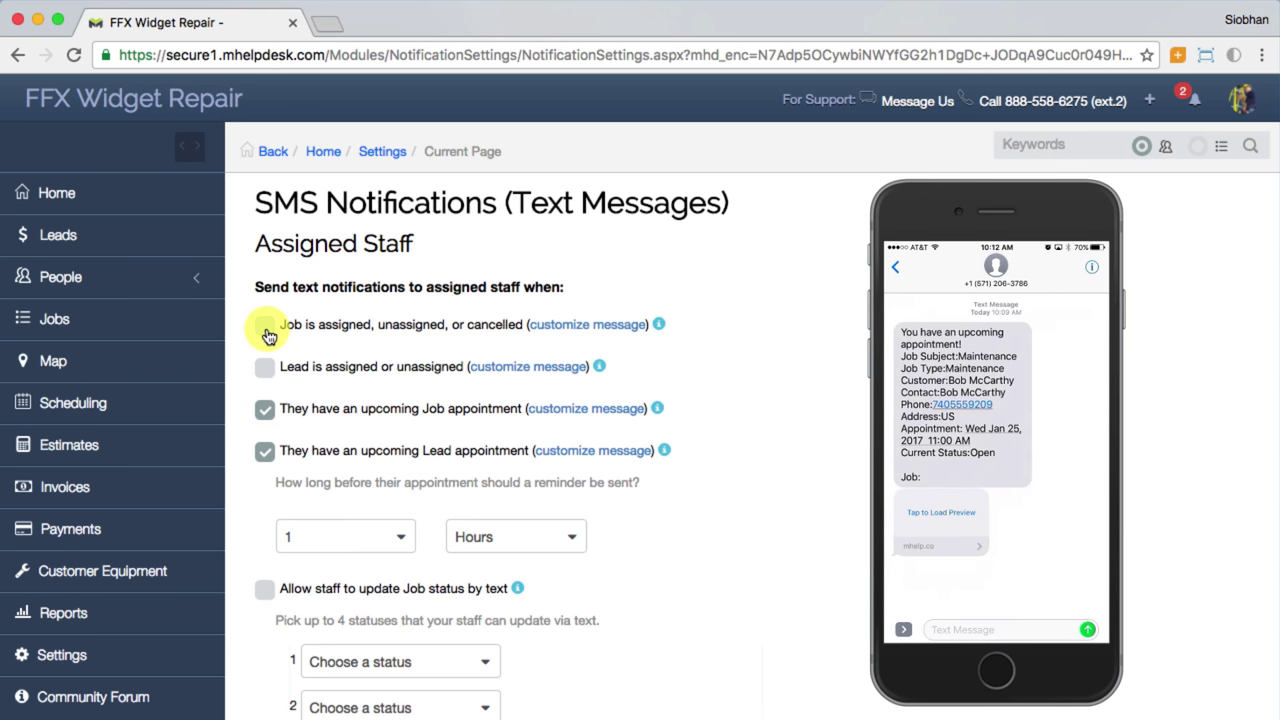
{"action": "scroll", "coordinate": [266, 330], "scroll_direction": "up", "scroll_amount": 7}
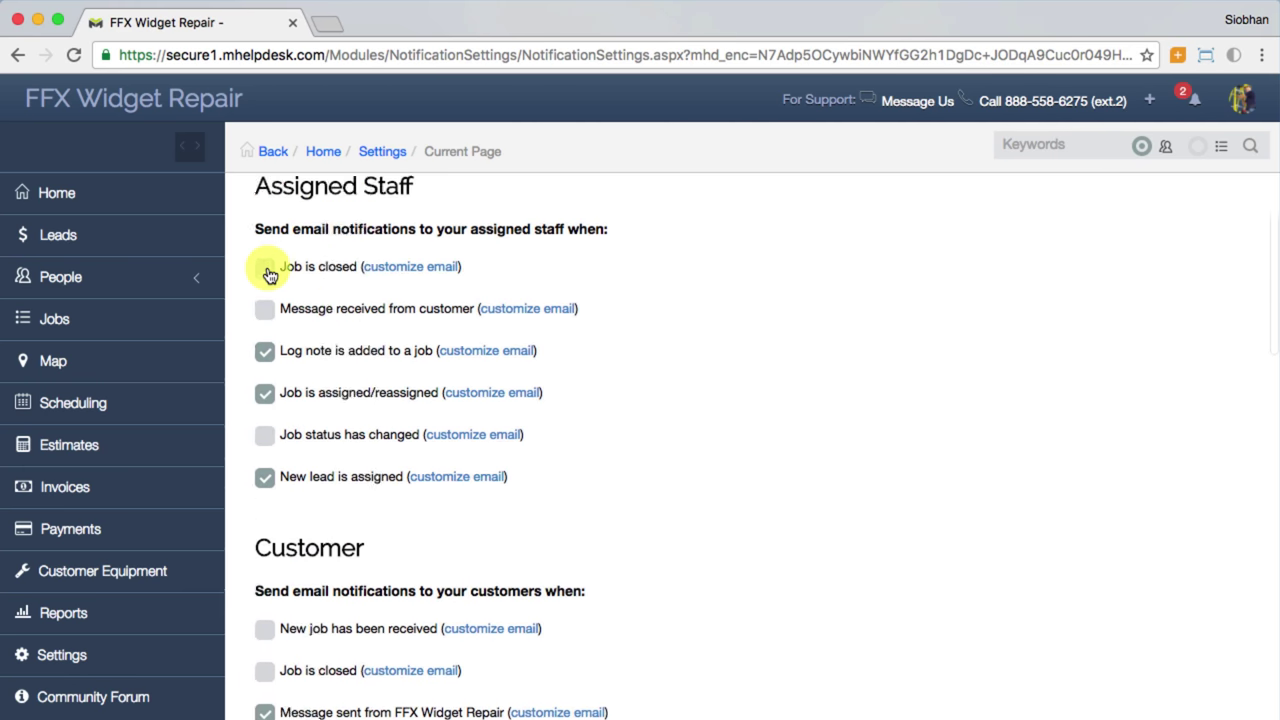
{"action": "scroll", "coordinate": [268, 275], "scroll_direction": "up", "scroll_amount": 8}
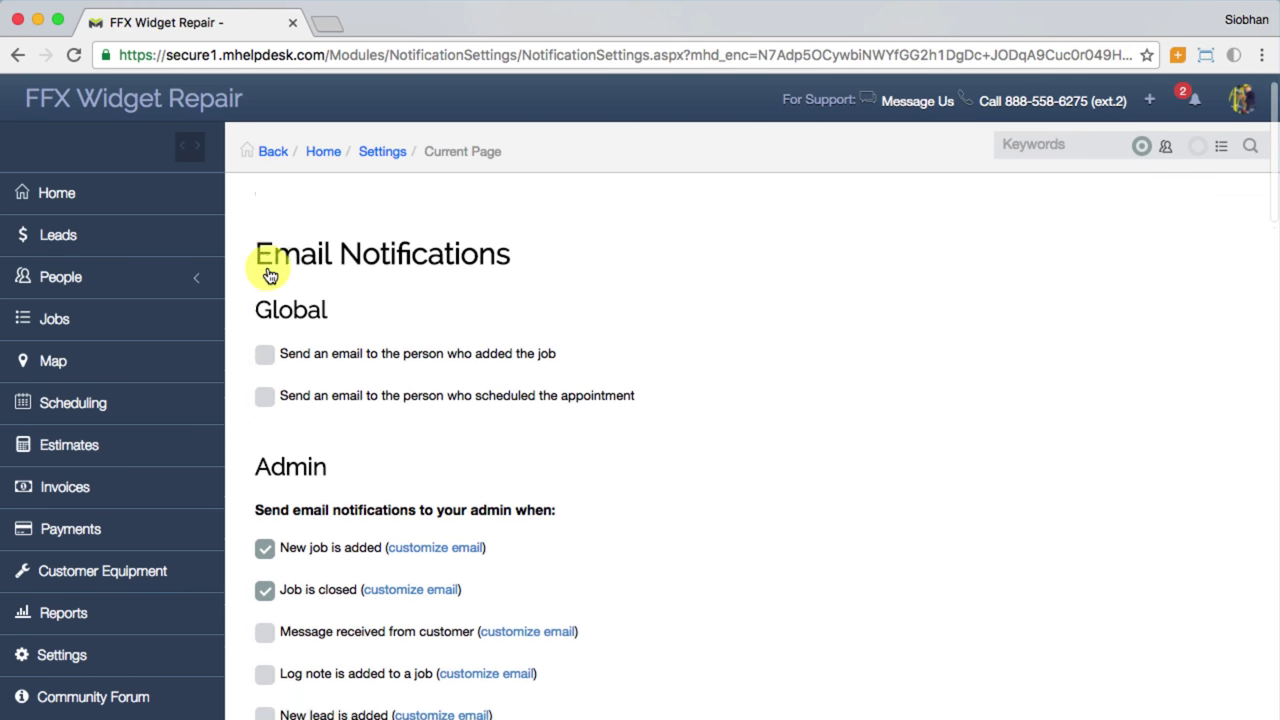
{"action": "scroll", "coordinate": [268, 275], "scroll_direction": "down", "scroll_amount": 8}
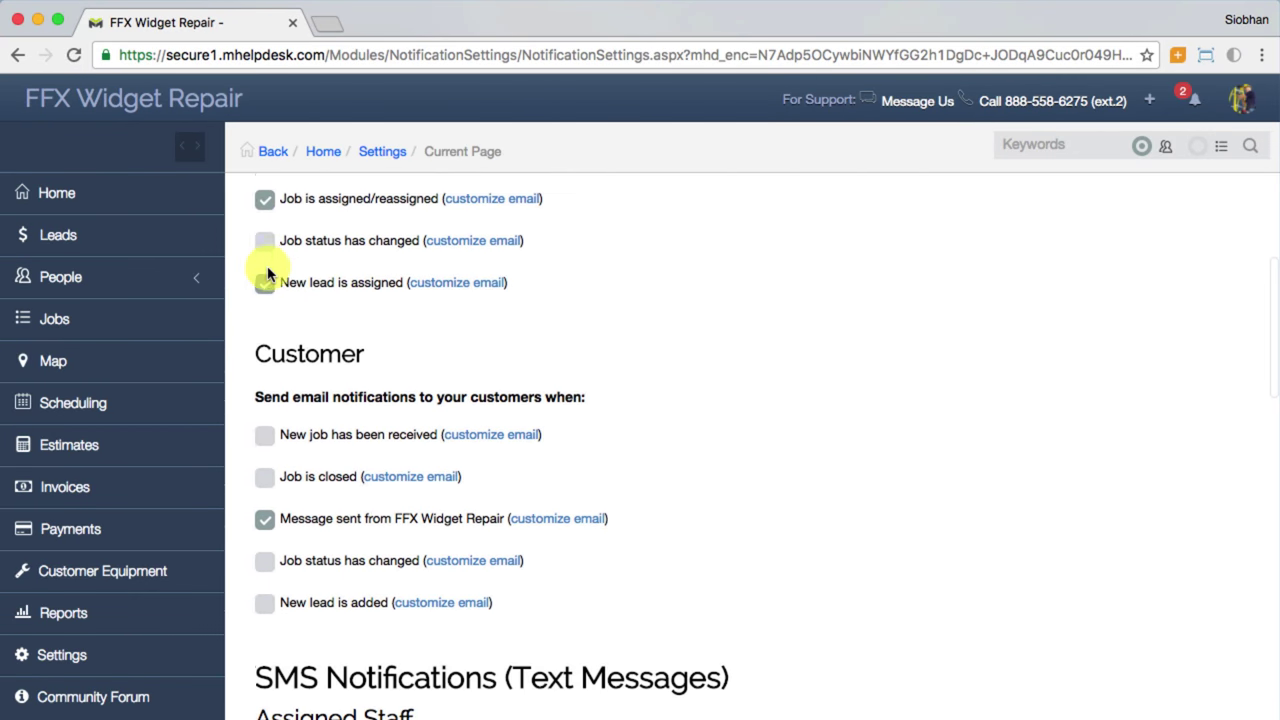